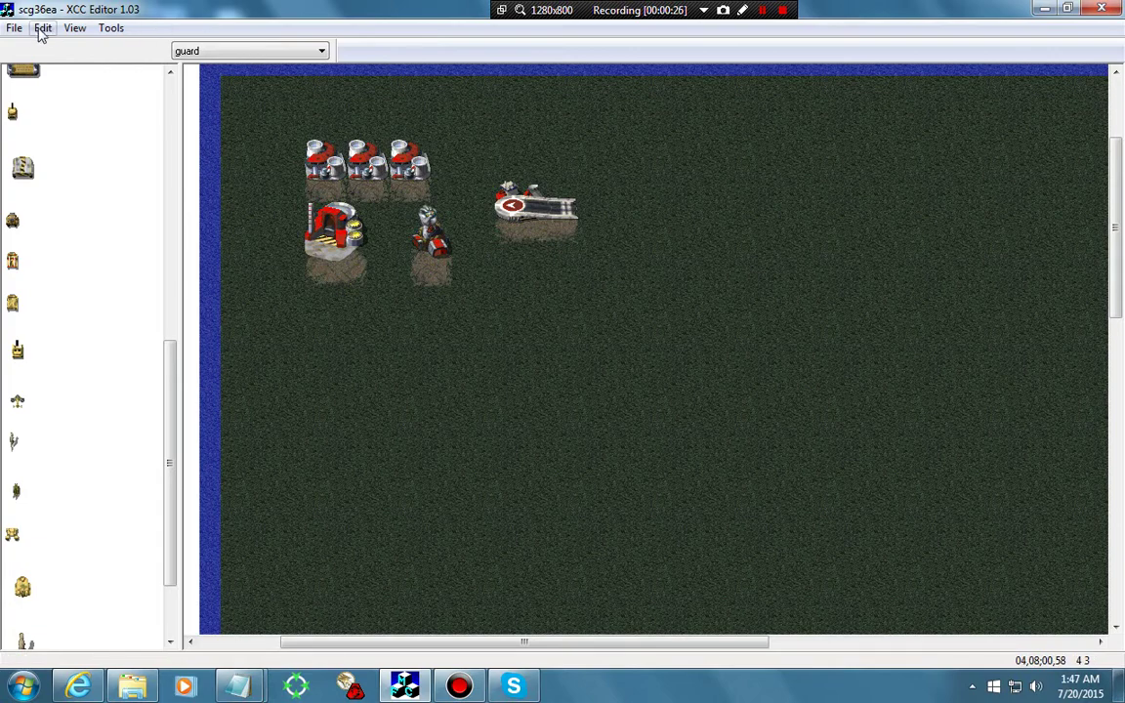
{"action": "left_click_drag", "start_coordinate": [570, 128], "coordinate": [280, 363]}
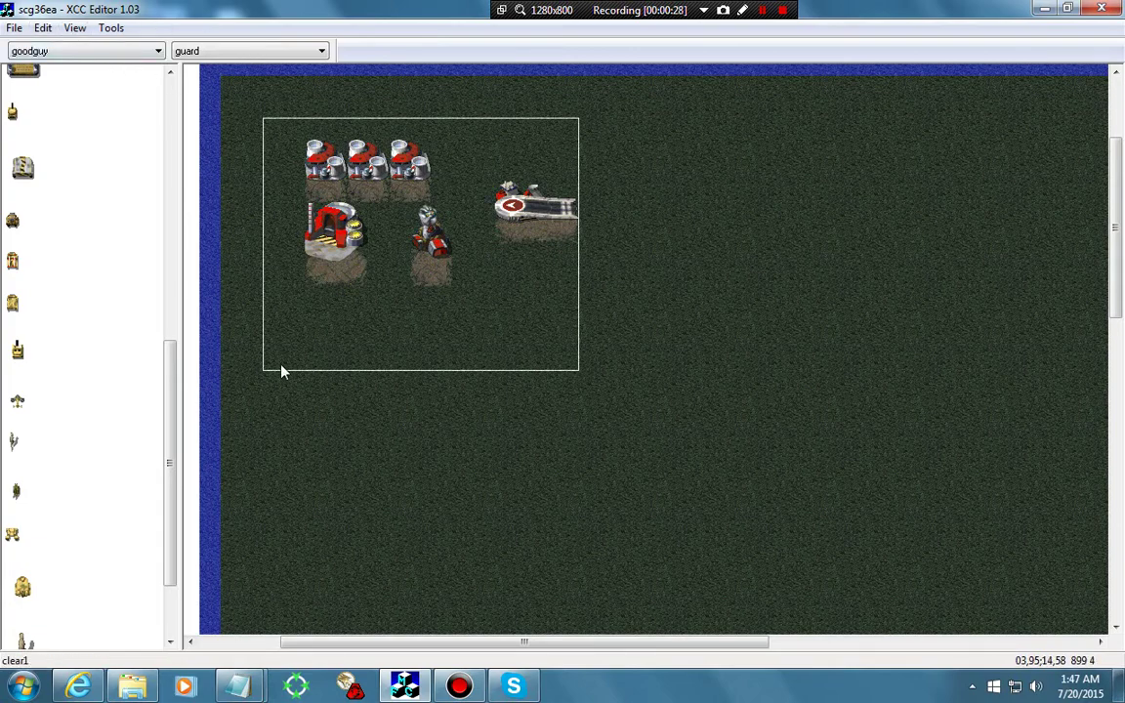
{"action": "left_click", "coordinate": [508, 340]}
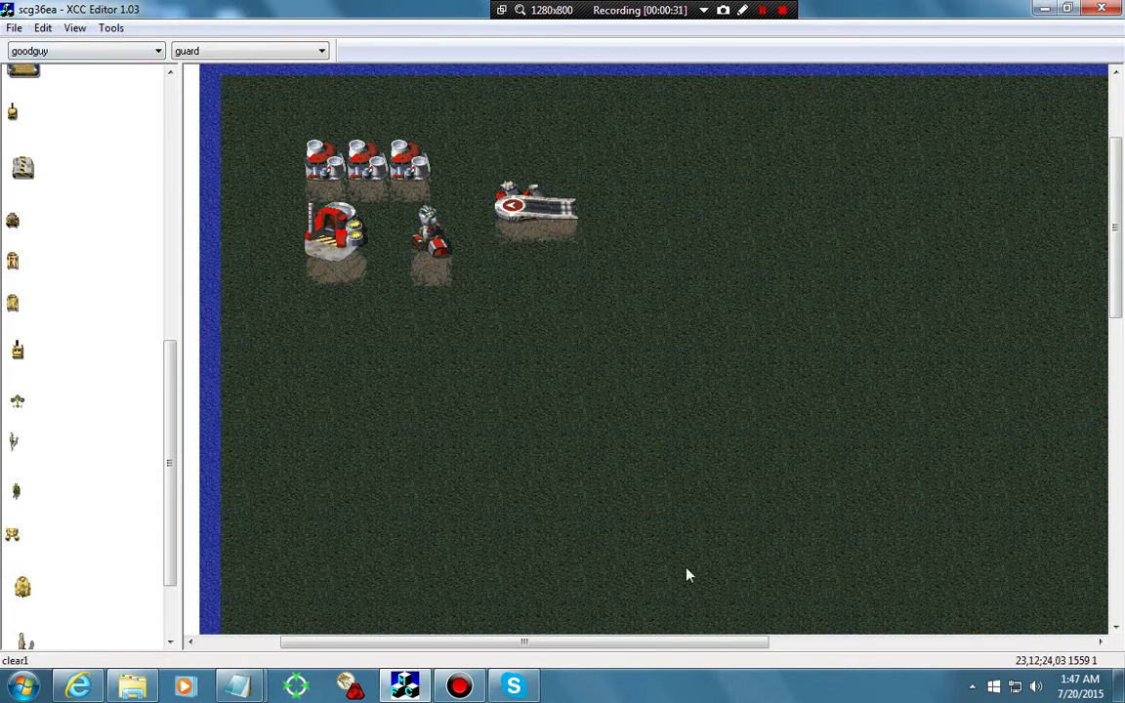
Step: Place a badguy construction yard just beyond the end of the row of three red power plants and save the map
{"action": "left_click", "coordinate": [54, 51]}
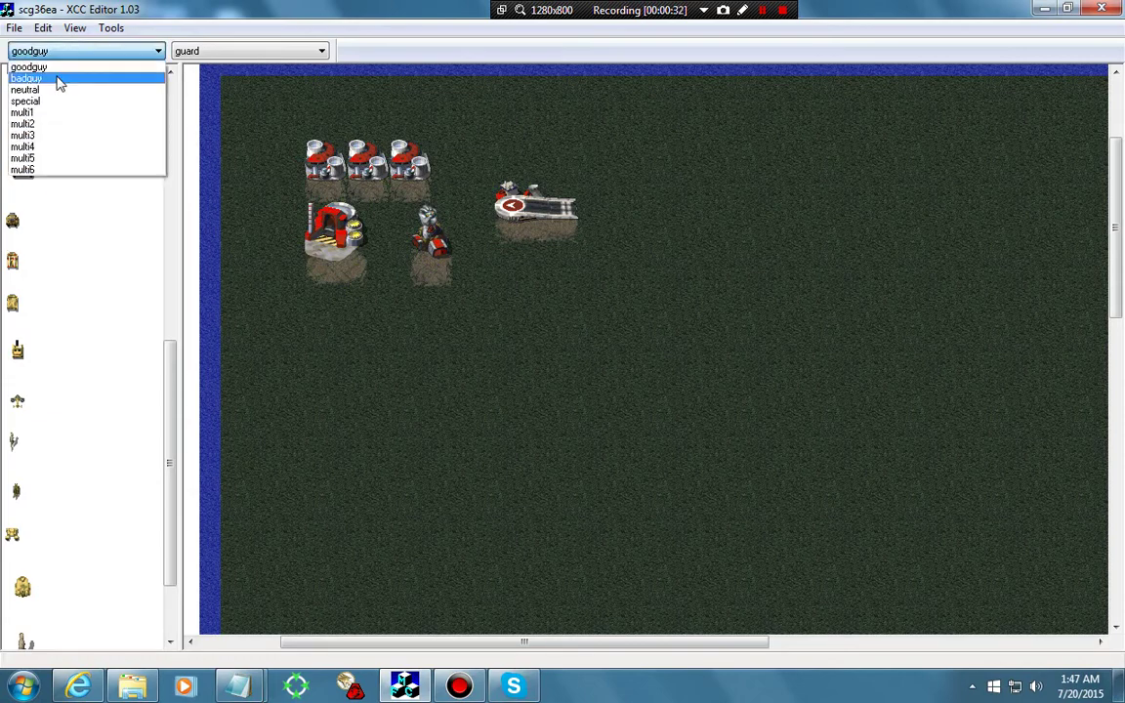
{"action": "left_click", "coordinate": [56, 79]}
{"action": "right_click", "coordinate": [56, 178]}
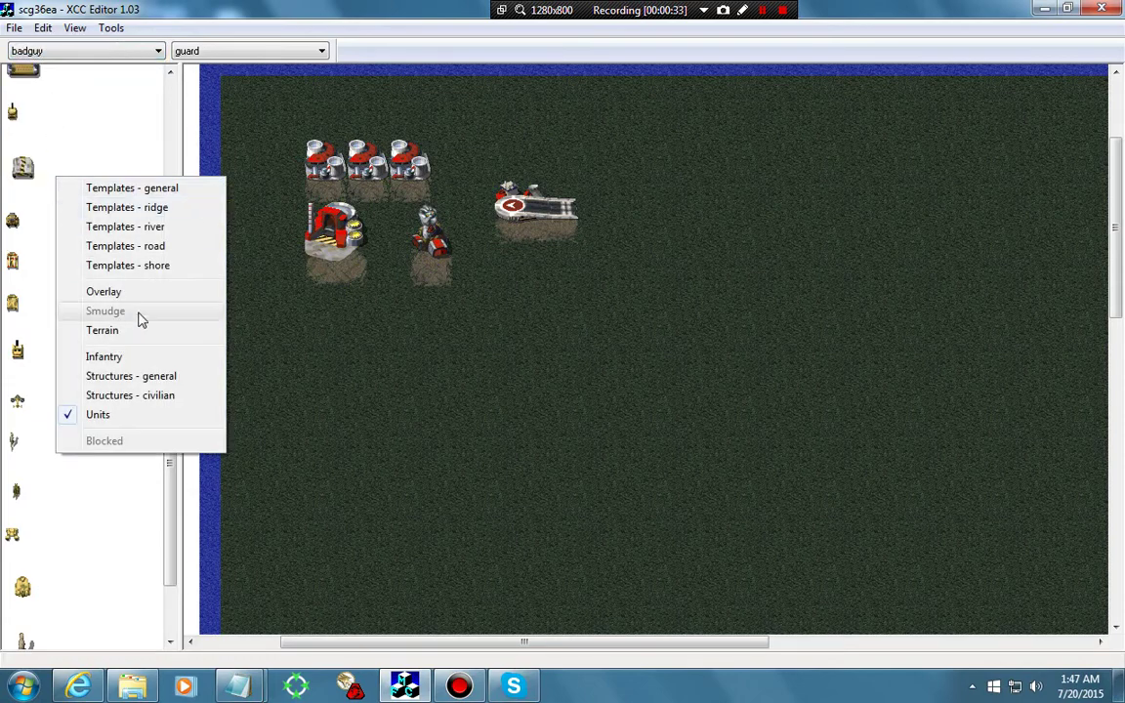
{"action": "left_click", "coordinate": [144, 376]}
{"action": "left_click", "coordinate": [41, 322]}
{"action": "left_click", "coordinate": [439, 137]}
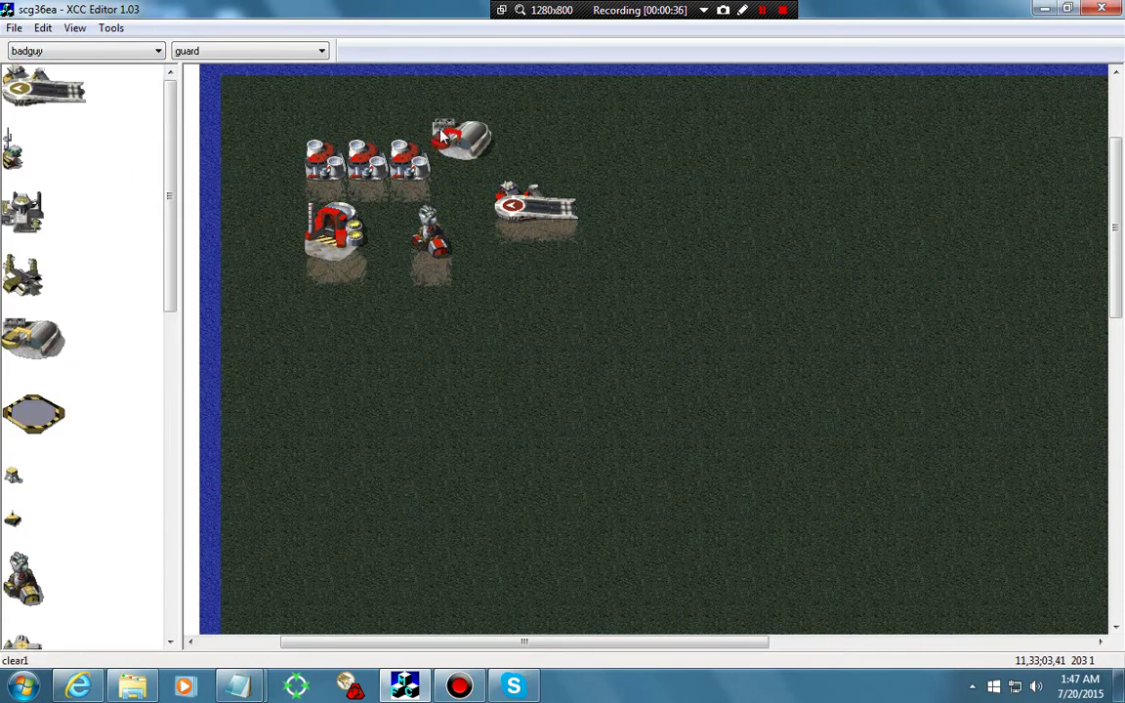
{"action": "left_click", "coordinate": [13, 27]}
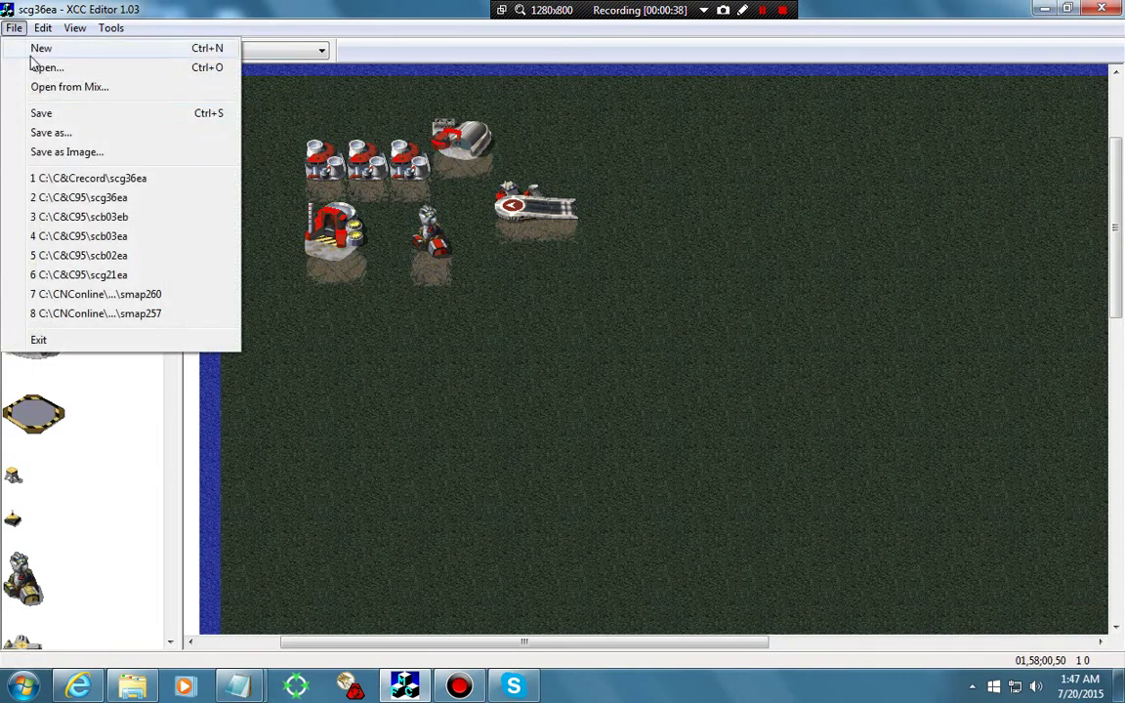
{"action": "left_click", "coordinate": [39, 110]}
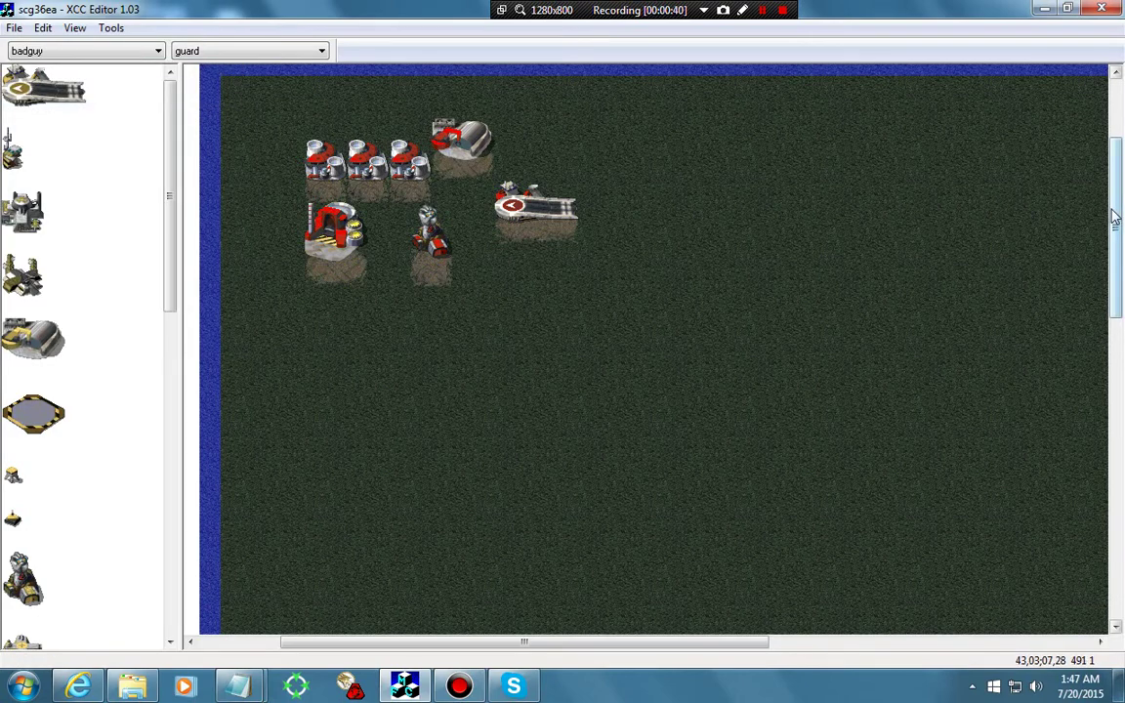
Step: Name the mission "lesson 6" in the map's basic settings
{"action": "left_click_drag", "start_coordinate": [1116, 231], "coordinate": [1121, 466]}
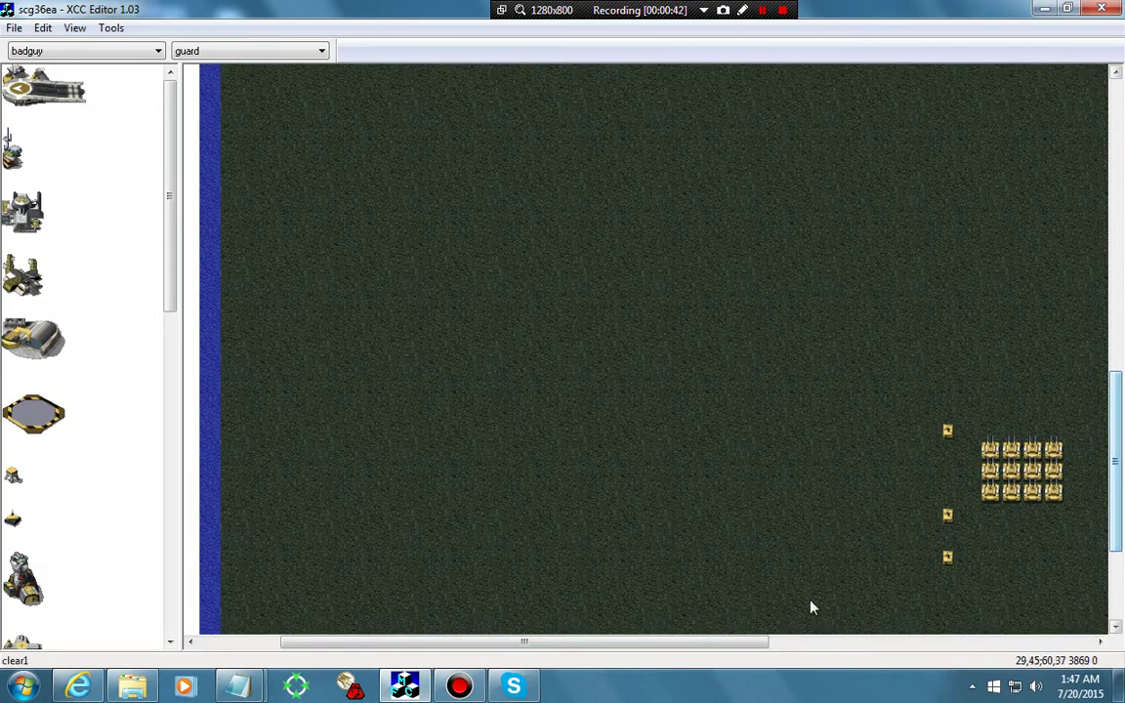
{"action": "left_click_drag", "start_coordinate": [753, 642], "coordinate": [1032, 635]}
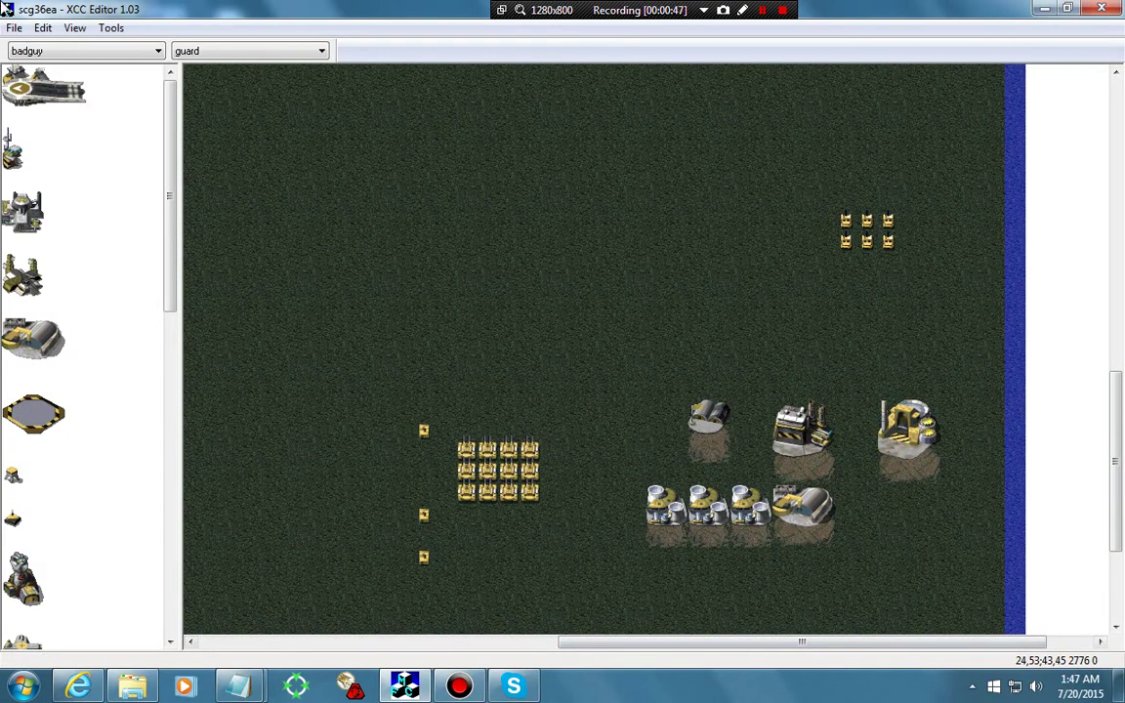
{"action": "left_click", "coordinate": [44, 28]}
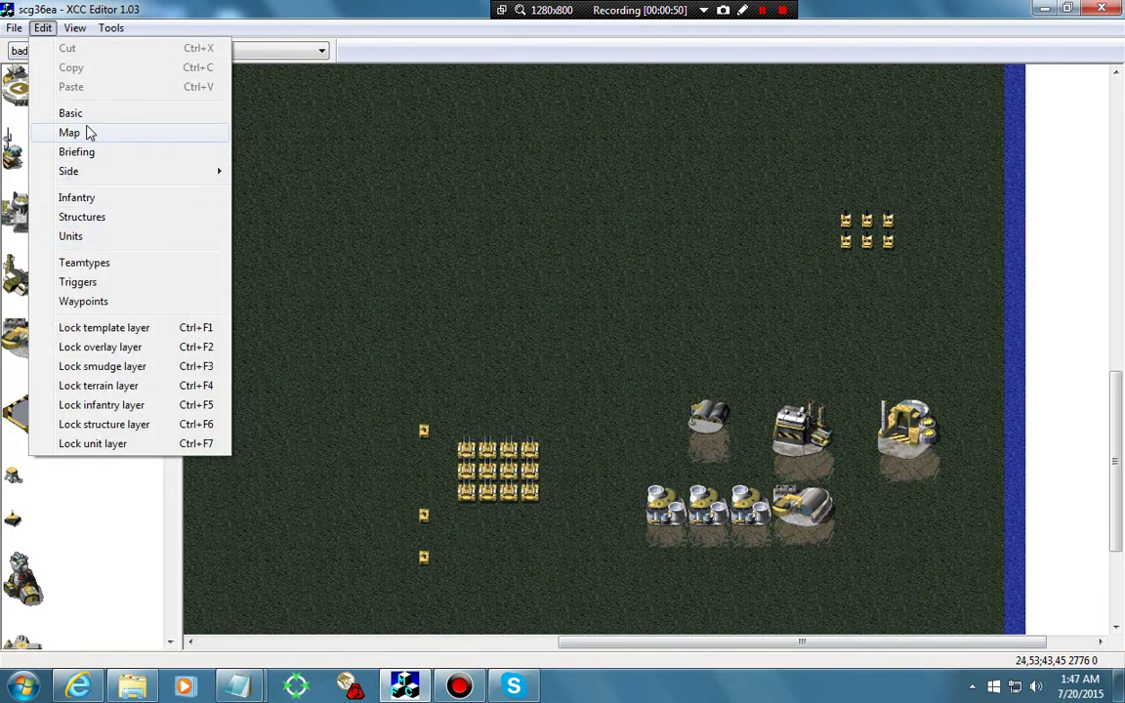
{"action": "left_click", "coordinate": [88, 114]}
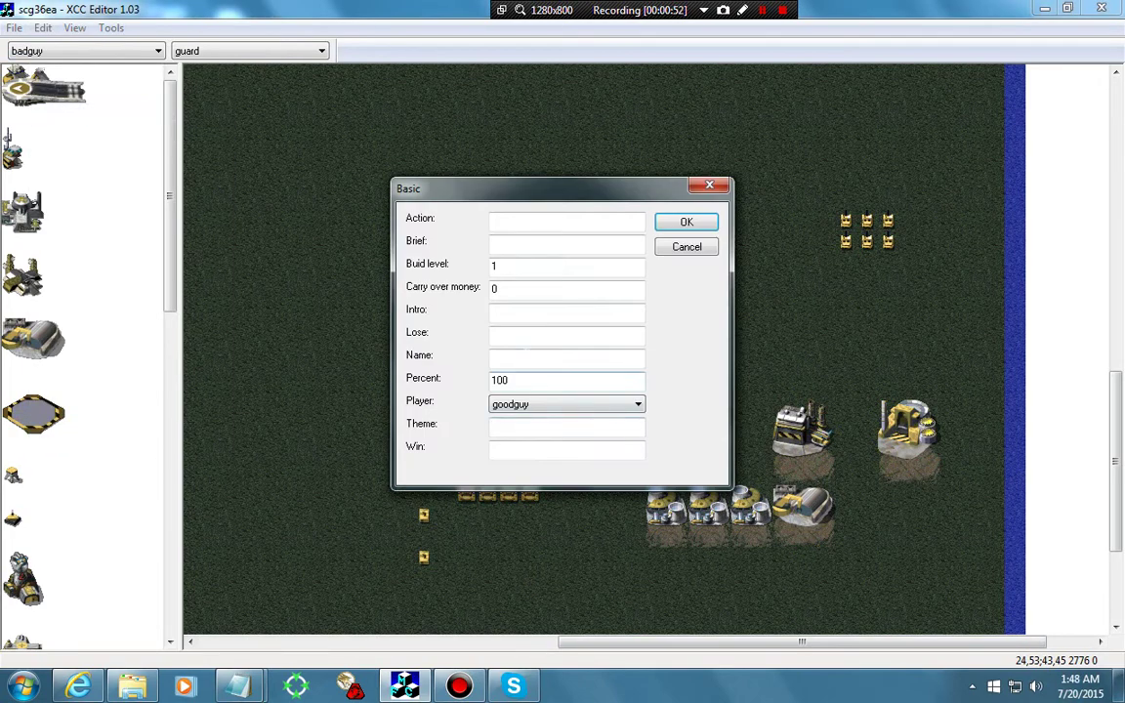
{"action": "left_click", "coordinate": [566, 358]}
{"action": "type", "text": "less"}
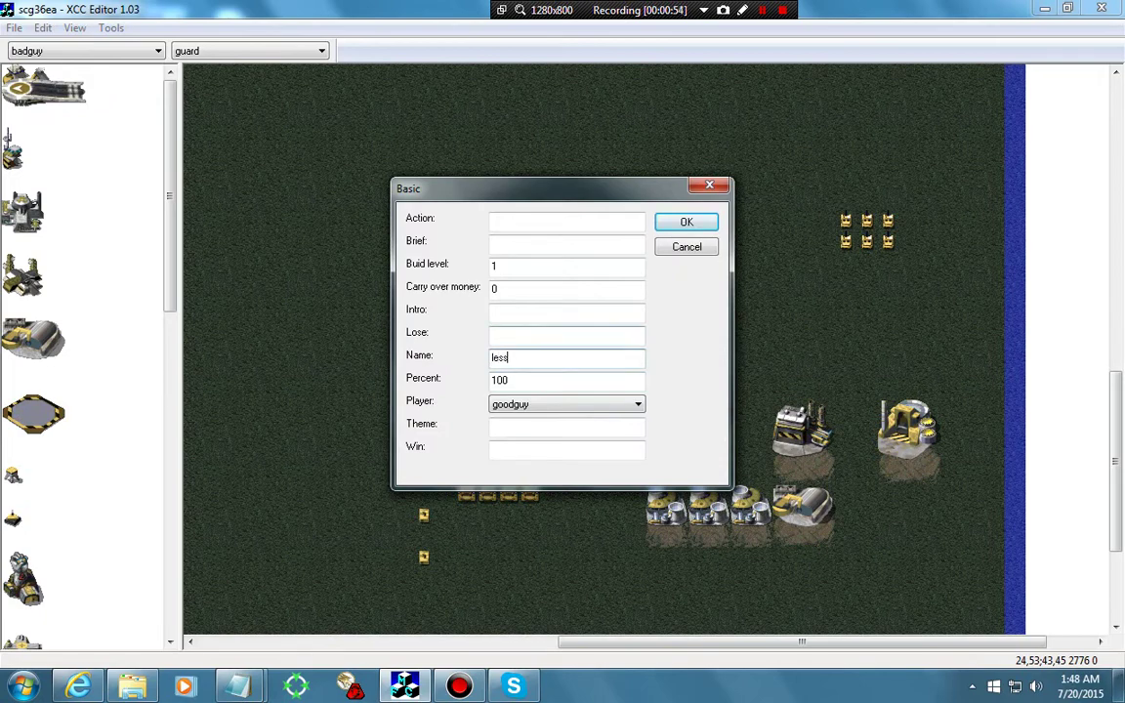
{"action": "type", "text": "on 6"}
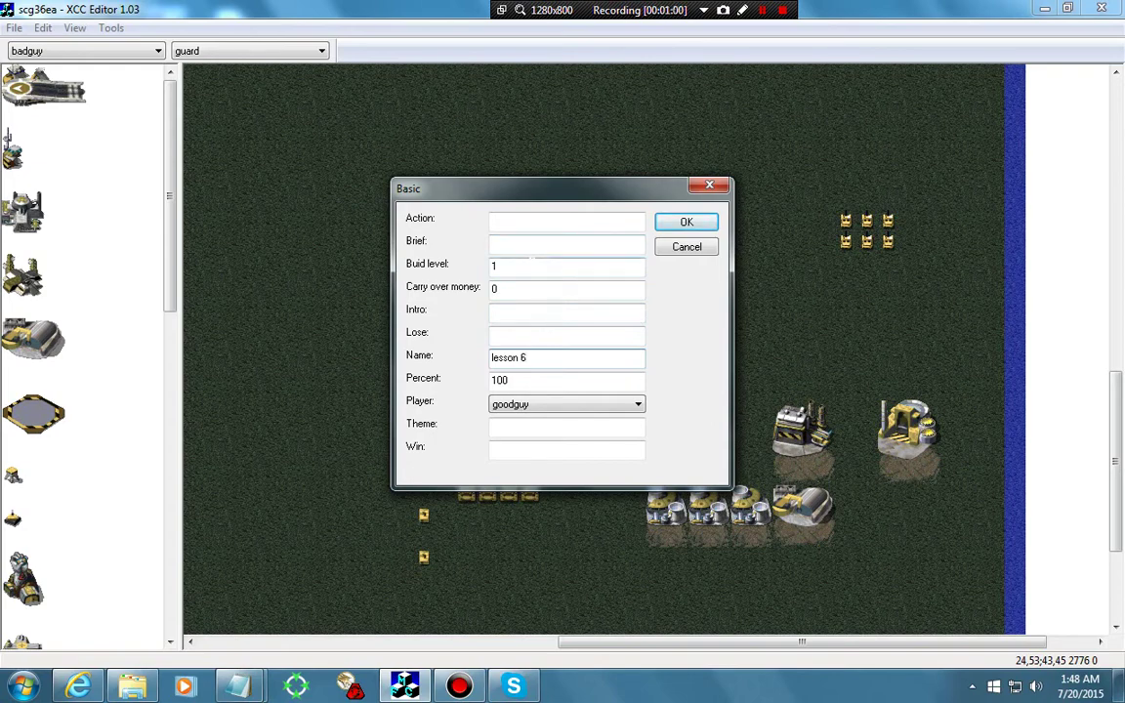
Step: Set the mission's build level to 98
{"action": "left_click_drag", "start_coordinate": [527, 266], "coordinate": [489, 266]}
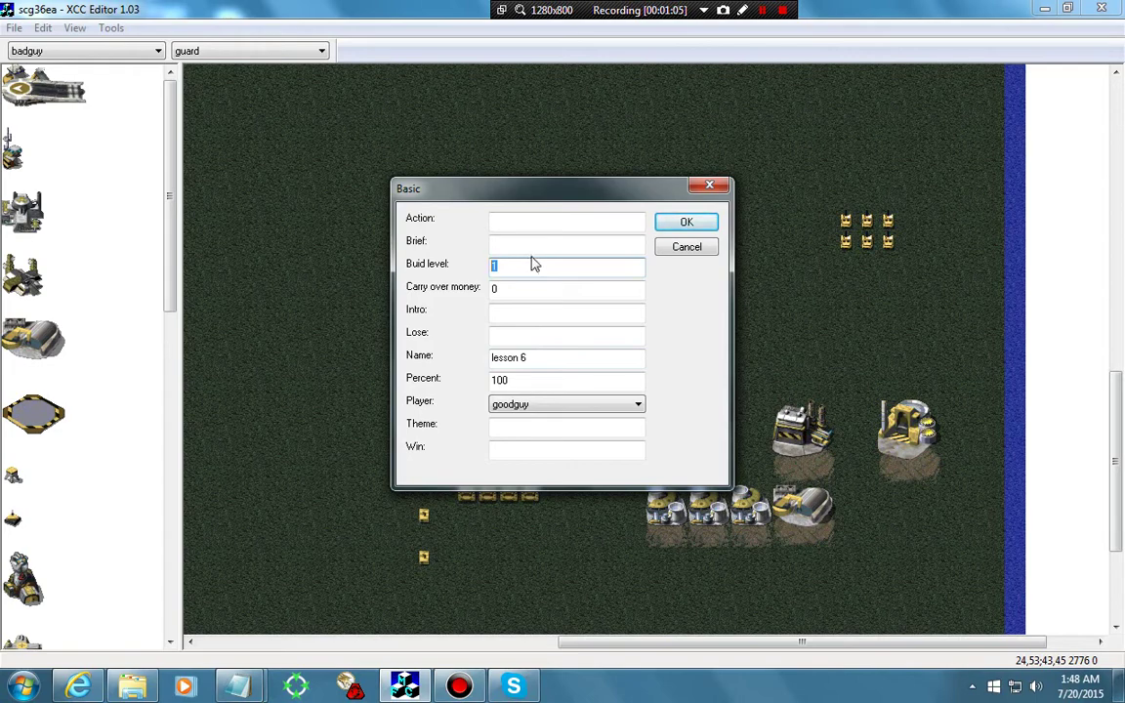
{"action": "type", "text": "1"}
{"action": "left_click_drag", "start_coordinate": [500, 267], "coordinate": [490, 266]}
{"action": "left_click", "coordinate": [500, 266]}
{"action": "left_click", "coordinate": [502, 266]}
{"action": "double_click", "coordinate": [496, 266]}
{"action": "type", "text": "98"}
{"action": "left_click", "coordinate": [492, 265]}
{"action": "key", "text": "Right"}
{"action": "key", "text": "Right"}
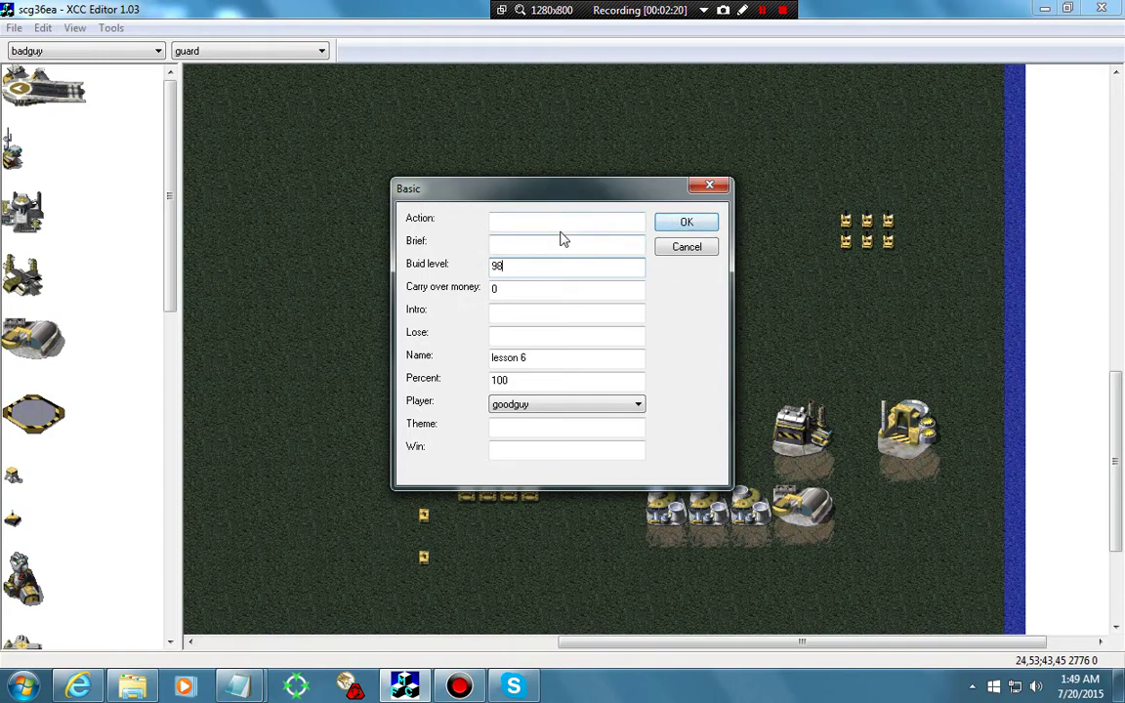
Step: Go through the remaining basic settings from action to win and accept the settings
{"action": "left_click", "coordinate": [524, 221]}
{"action": "key", "text": "Tab"}
{"action": "key", "text": "Tab"}
{"action": "key", "text": "Tab"}
{"action": "key", "text": "Tab"}
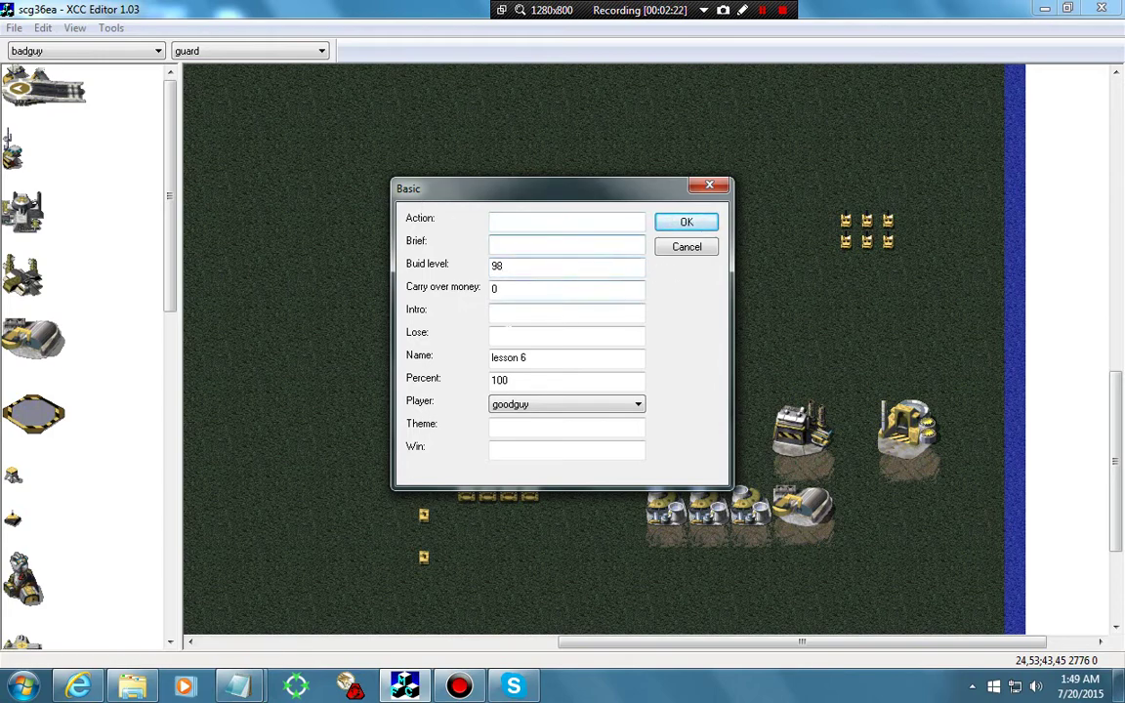
{"action": "key", "text": "Tab"}
{"action": "key", "text": "Tab"}
{"action": "key", "text": "Tab"}
{"action": "key", "text": "Tab"}
{"action": "key", "text": "Tab"}
{"action": "key", "text": "Tab"}
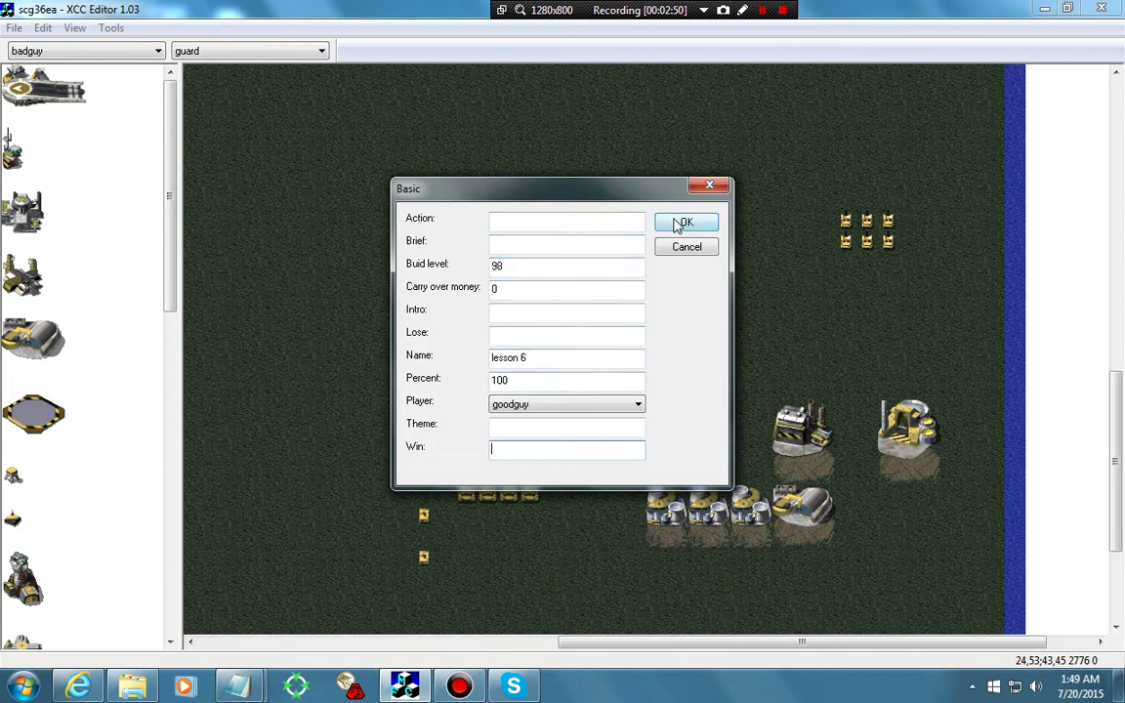
{"action": "left_click", "coordinate": [682, 224]}
Step: Set the Goodguy side's credits to 100000
{"action": "left_click", "coordinate": [42, 27]}
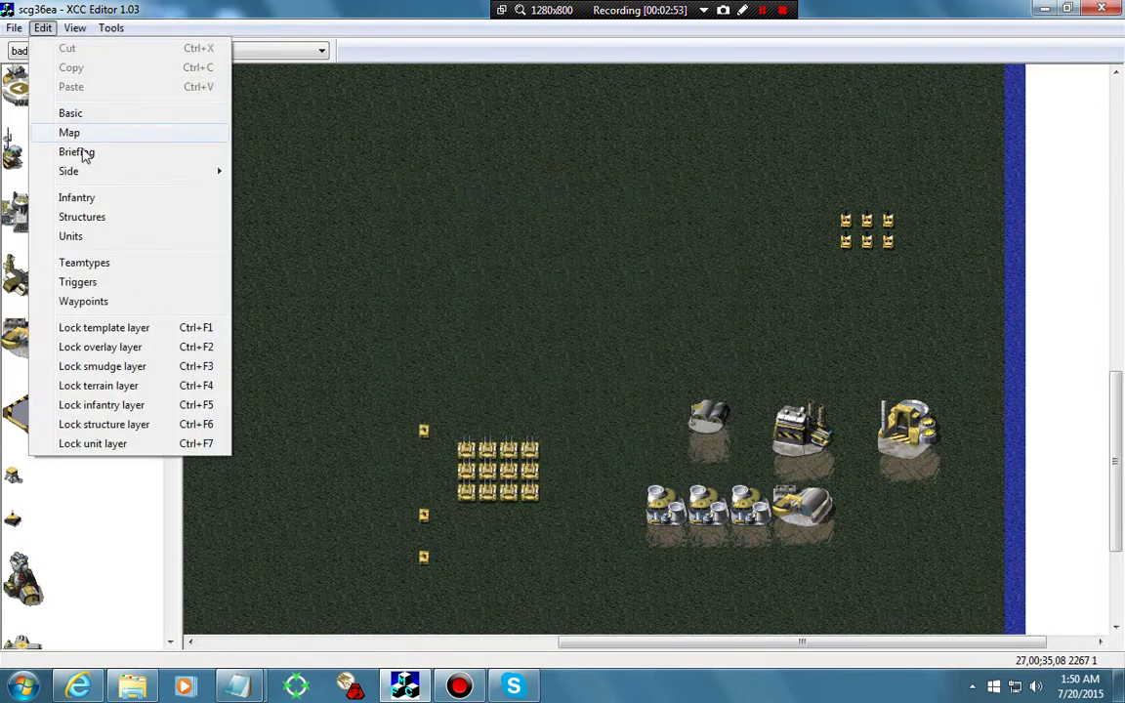
{"action": "mouse_move", "coordinate": [87, 173]}
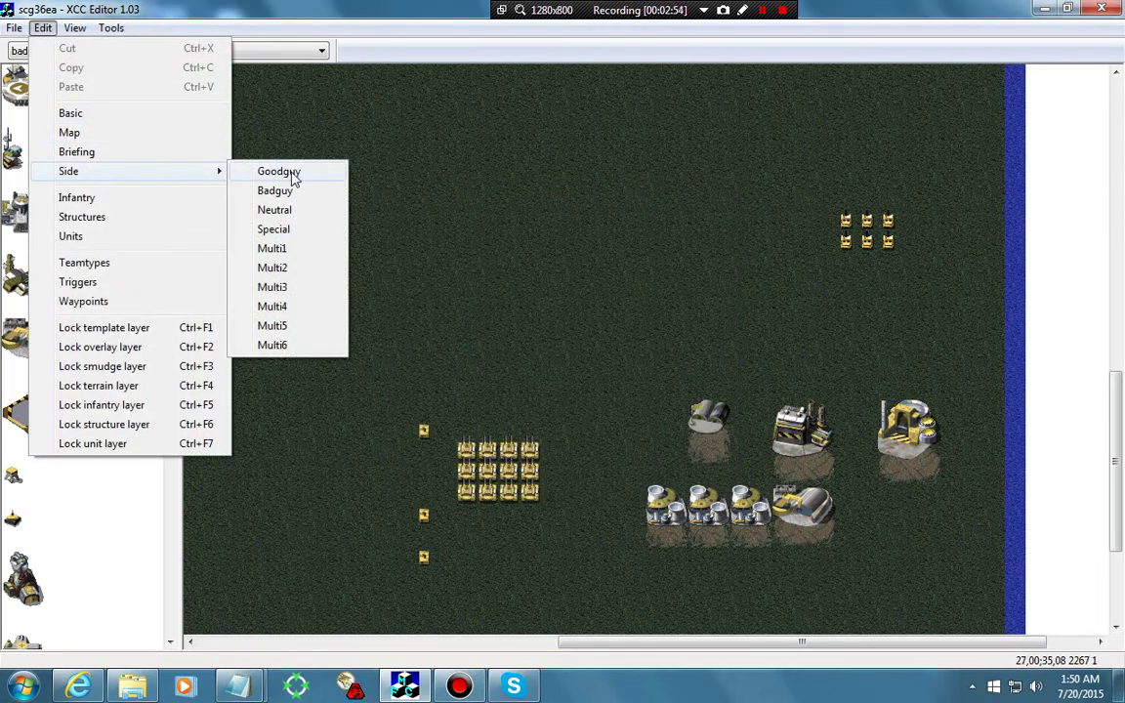
{"action": "left_click", "coordinate": [293, 174]}
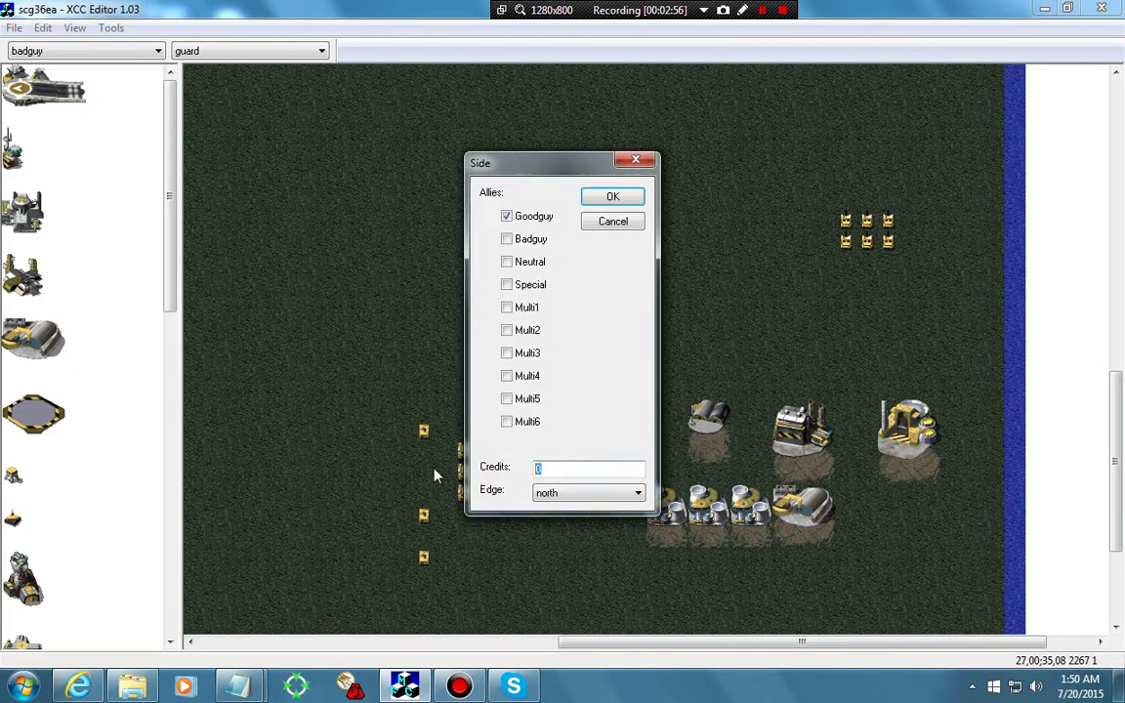
{"action": "type", "text": "100000"}
{"action": "key", "text": "Return"}
Step: Set the Badguy side's credits to 100000
{"action": "left_click", "coordinate": [42, 27]}
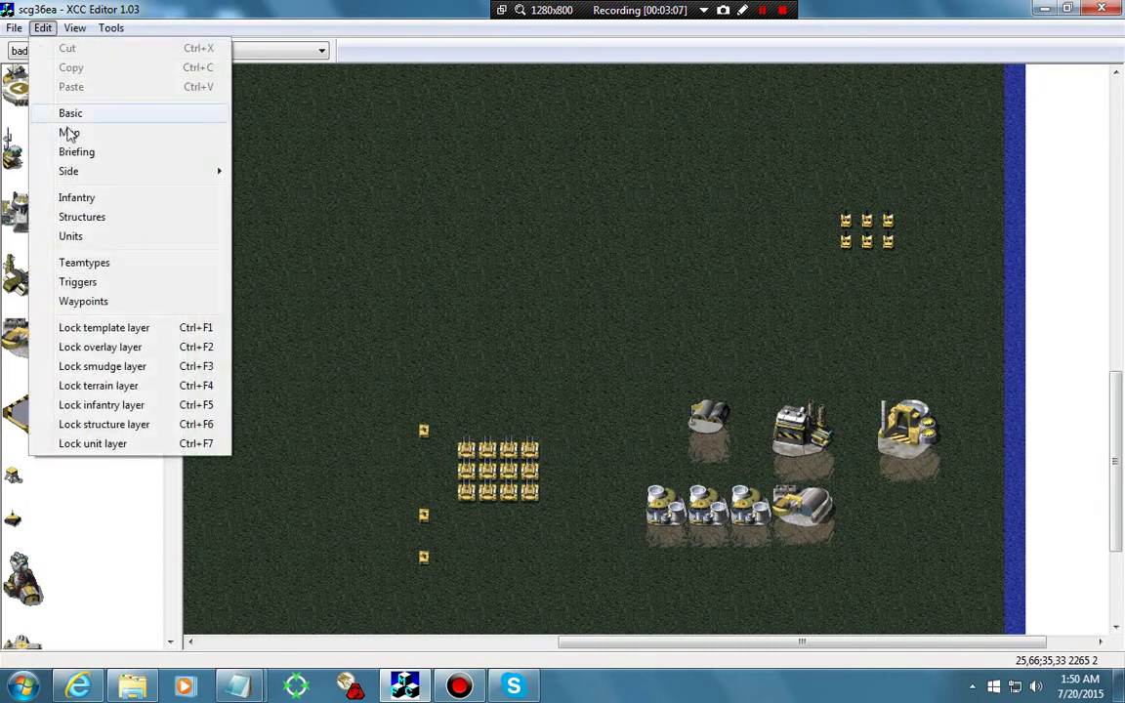
{"action": "mouse_move", "coordinate": [83, 172]}
{"action": "left_click", "coordinate": [290, 191]}
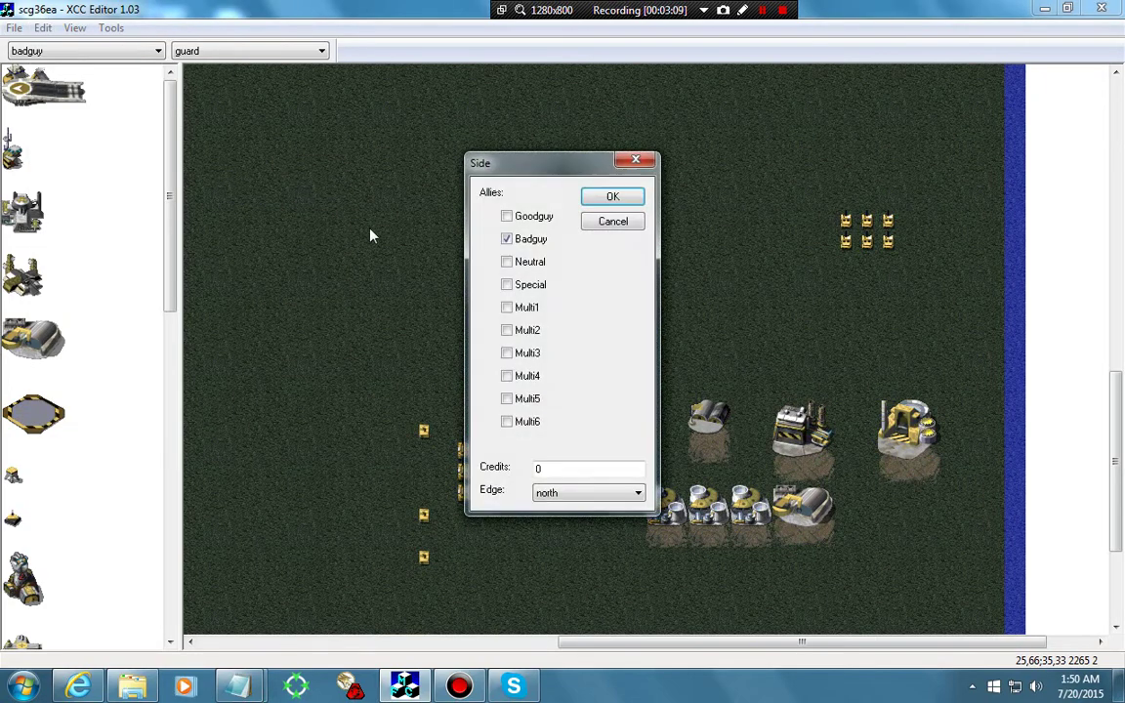
{"action": "left_click_drag", "start_coordinate": [558, 470], "coordinate": [391, 461]}
{"action": "type", "text": "100000"}
{"action": "left_click", "coordinate": [610, 197]}
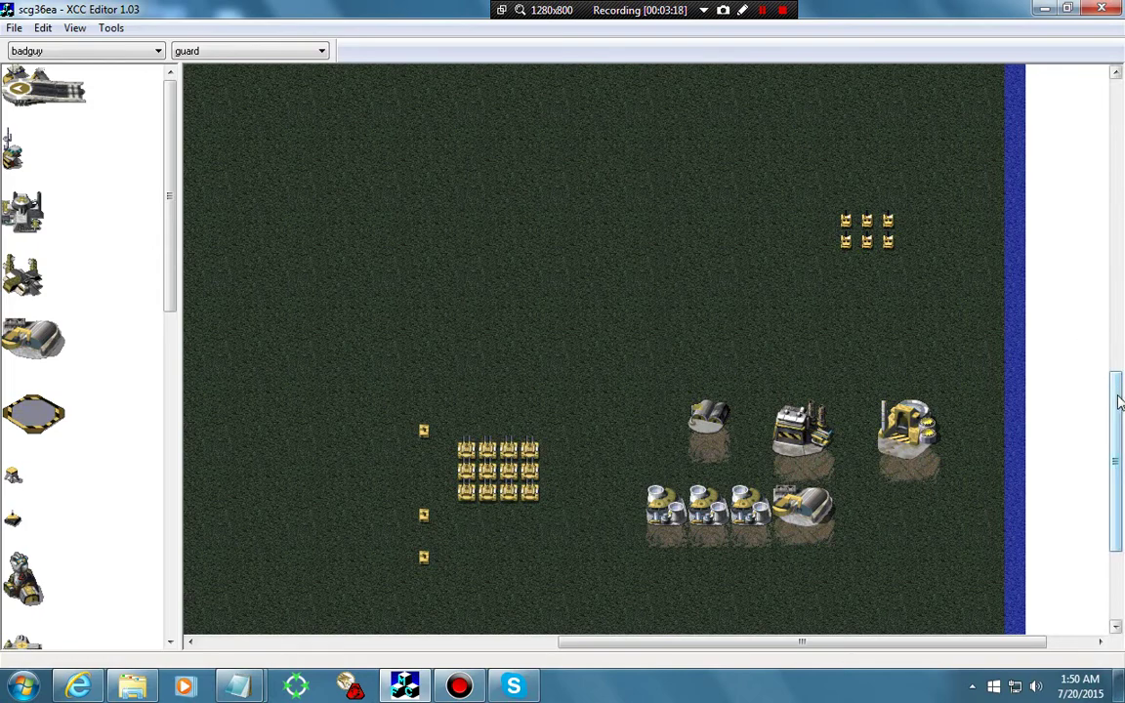
Step: Examine the layout of the yellow base and its unit groups, including the refinery and weapons factory, and the red base in the opposite map corner
{"action": "left_click_drag", "start_coordinate": [1119, 402], "coordinate": [1071, 419]}
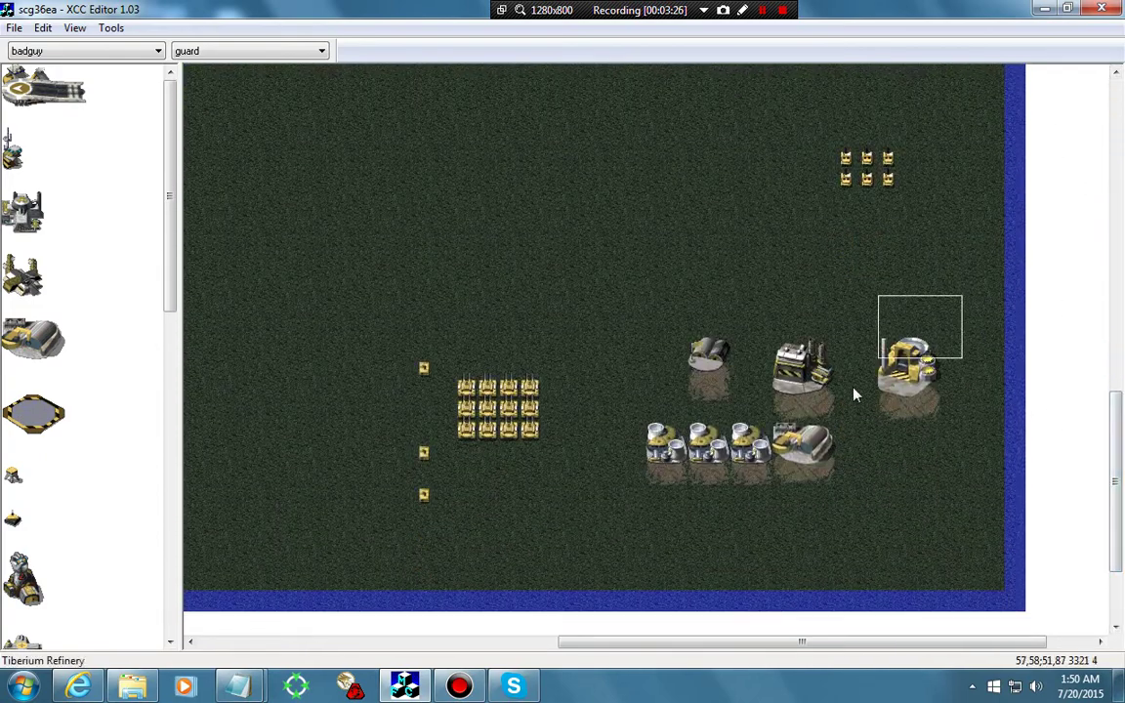
{"action": "left_click_drag", "start_coordinate": [854, 394], "coordinate": [623, 511]}
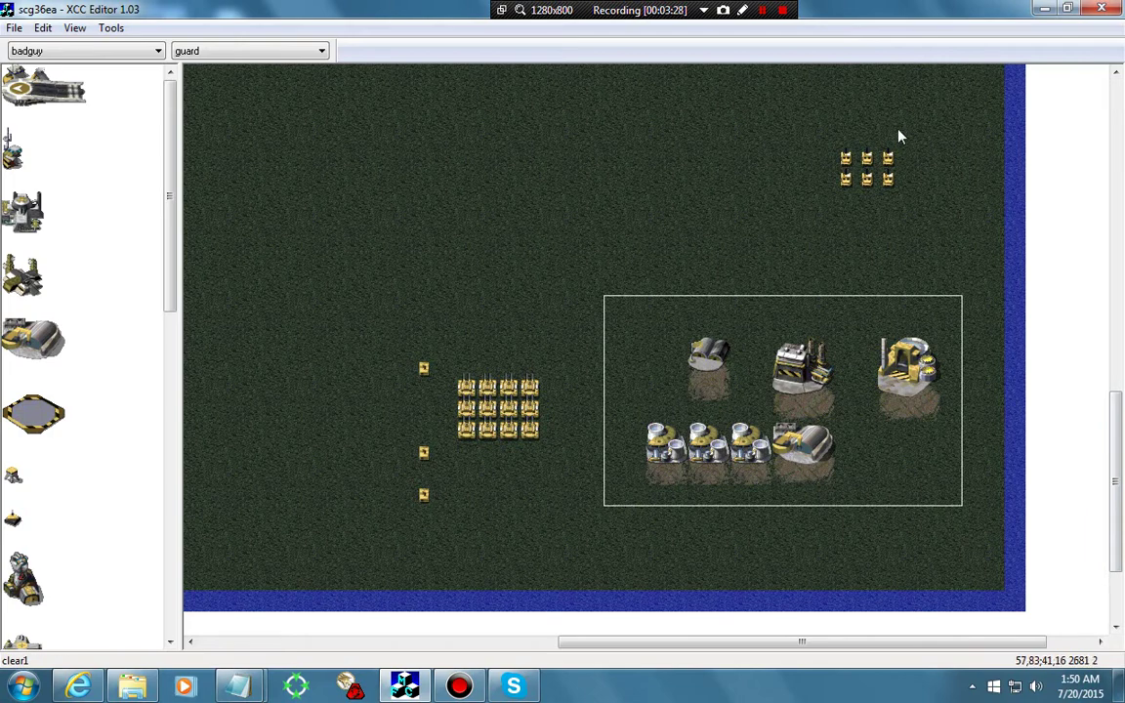
{"action": "left_click_drag", "start_coordinate": [898, 128], "coordinate": [772, 231]}
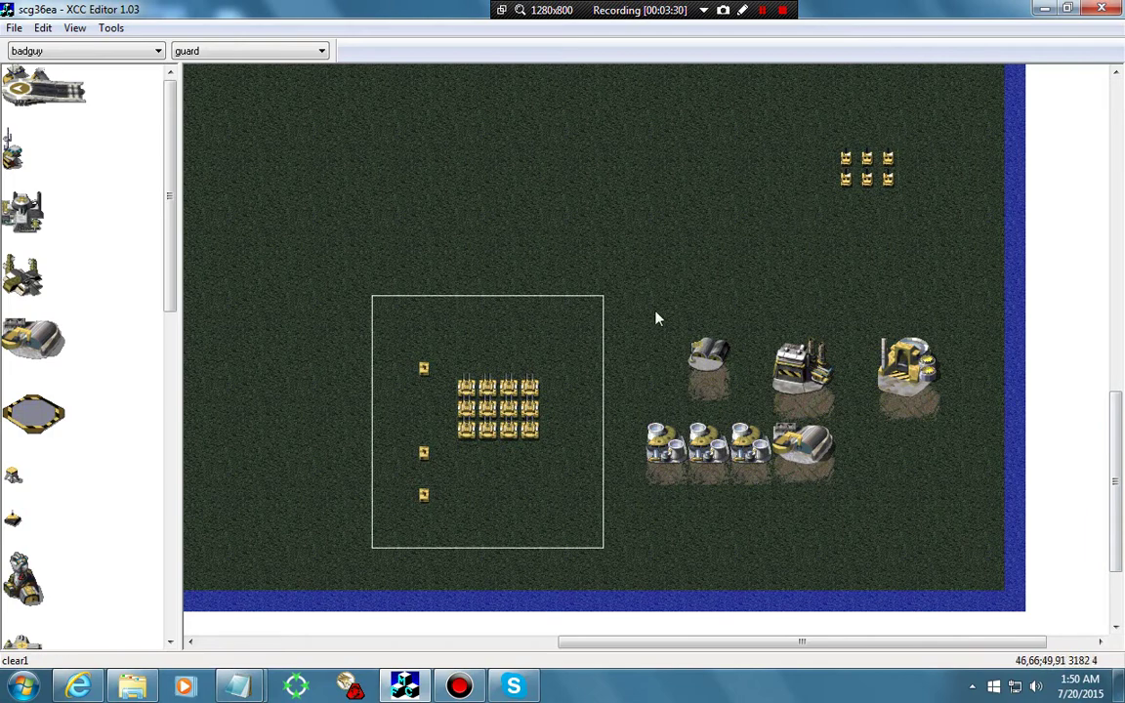
{"action": "left_click_drag", "start_coordinate": [625, 296], "coordinate": [1004, 526]}
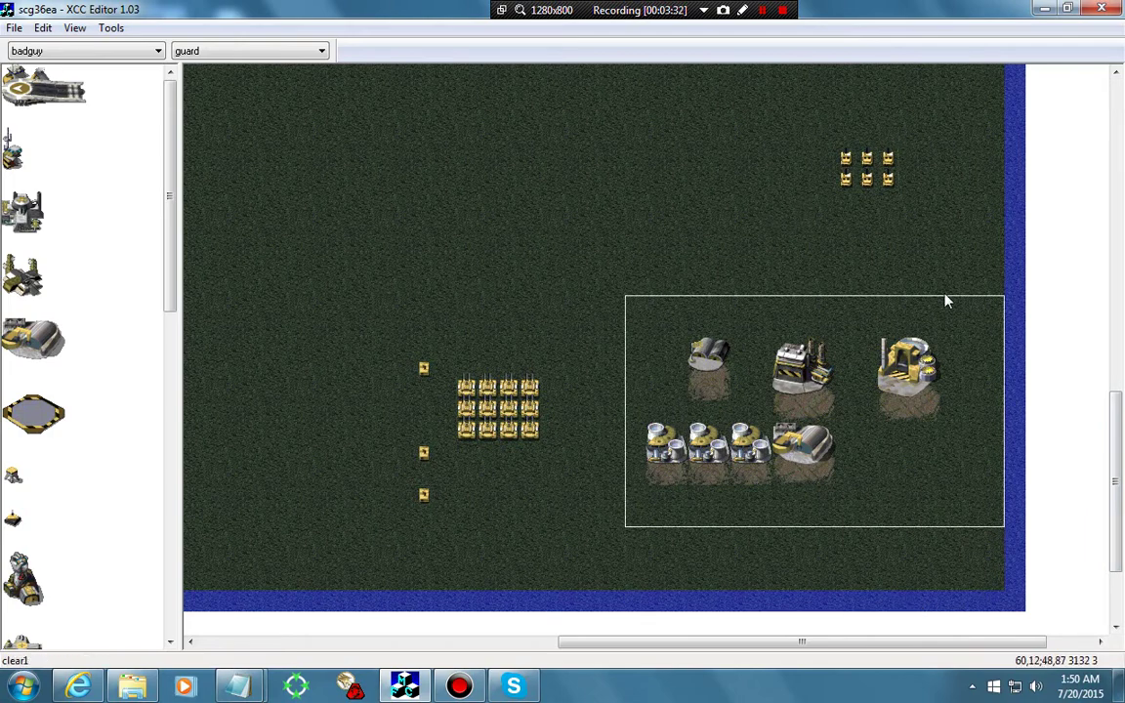
{"action": "left_click_drag", "start_coordinate": [961, 296], "coordinate": [605, 547]}
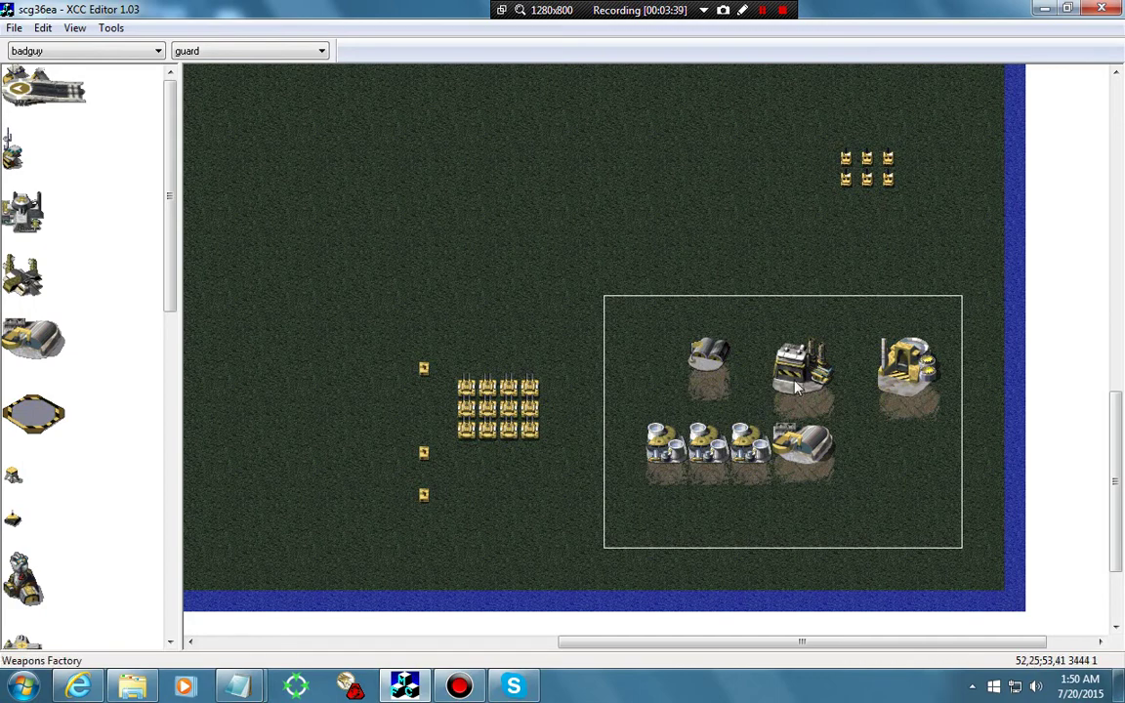
{"action": "left_click", "coordinate": [923, 407]}
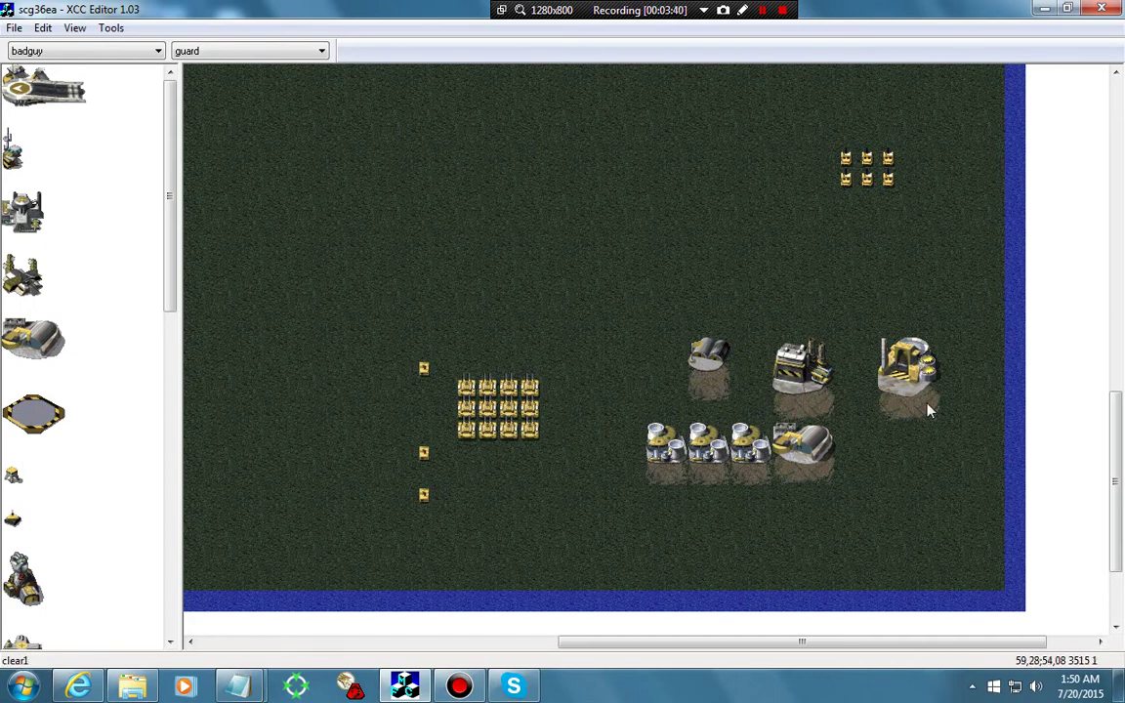
{"action": "left_click_drag", "start_coordinate": [920, 359], "coordinate": [855, 444]}
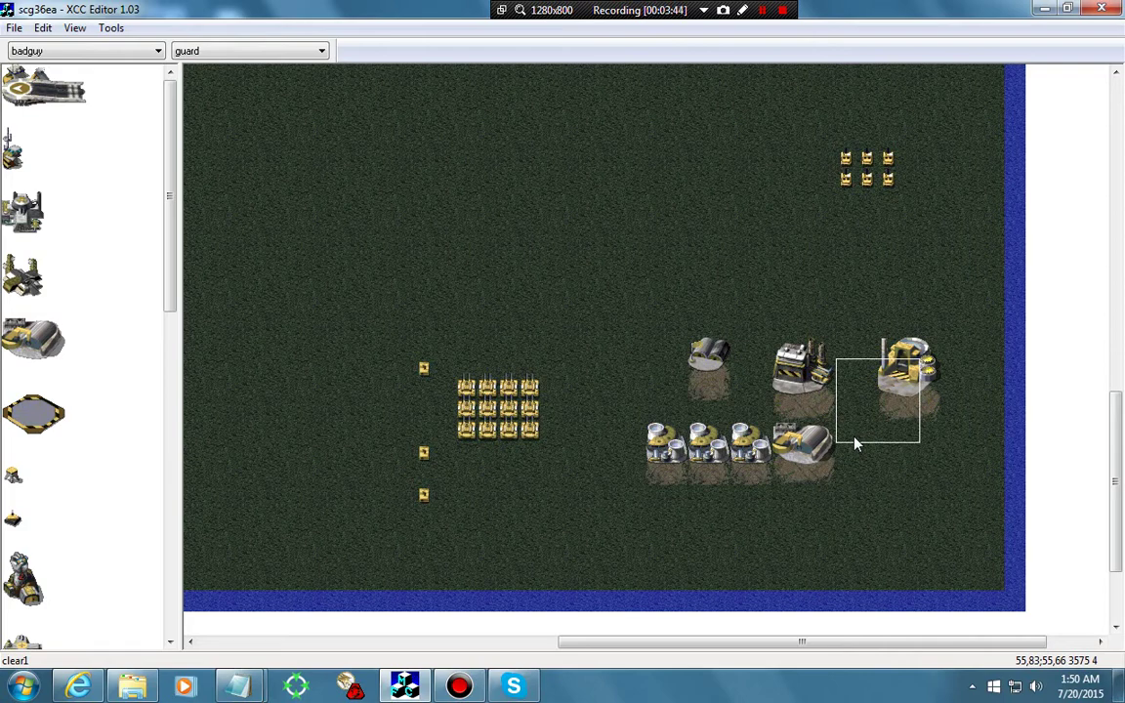
{"action": "left_click_drag", "start_coordinate": [855, 444], "coordinate": [855, 444]}
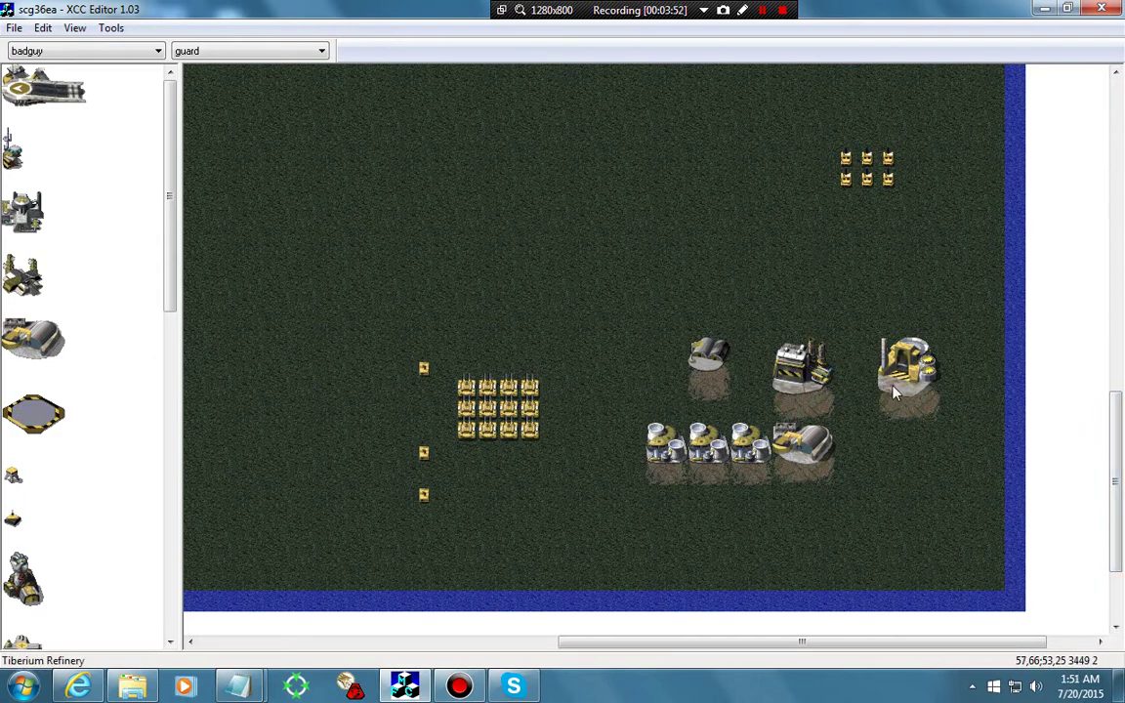
{"action": "left_click_drag", "start_coordinate": [898, 382], "coordinate": [870, 409]}
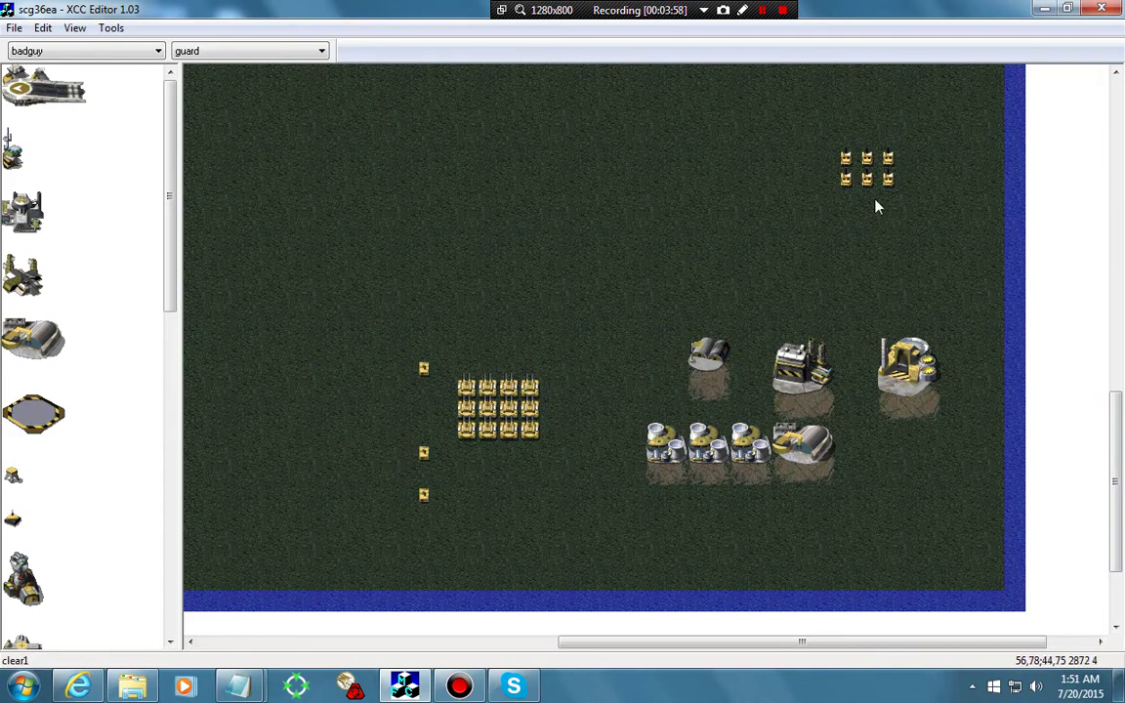
{"action": "mouse_move", "coordinate": [759, 404]}
{"action": "left_mouse_down"}
{"action": "mouse_move", "coordinate": [755, 388]}
{"action": "mouse_move", "coordinate": [706, 450]}
{"action": "mouse_move", "coordinate": [764, 430]}
{"action": "mouse_move", "coordinate": [756, 412]}
{"action": "left_mouse_up"}
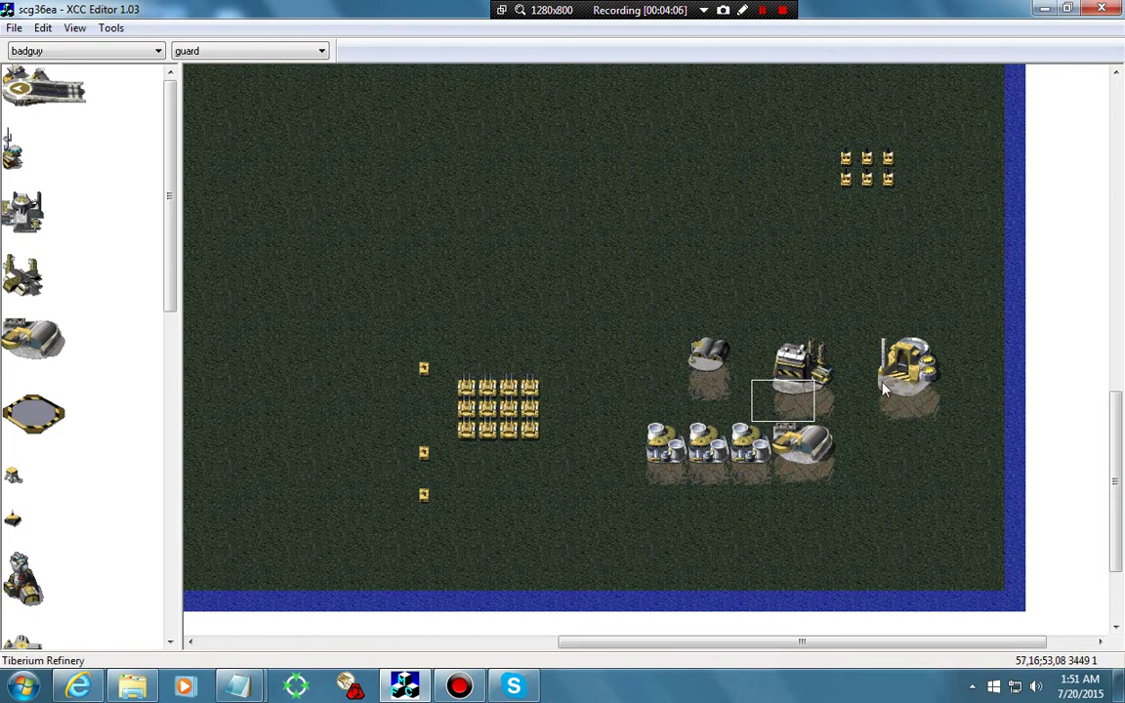
{"action": "left_click_drag", "start_coordinate": [1112, 407], "coordinate": [1054, 149]}
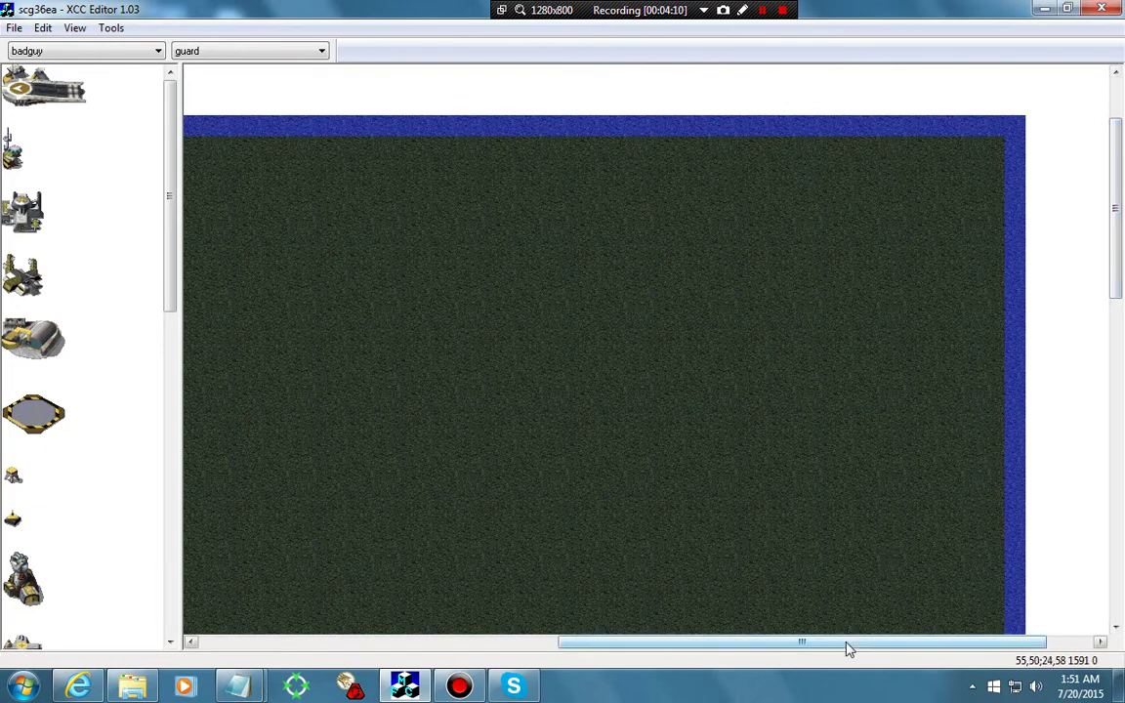
{"action": "left_click_drag", "start_coordinate": [846, 643], "coordinate": [360, 356]}
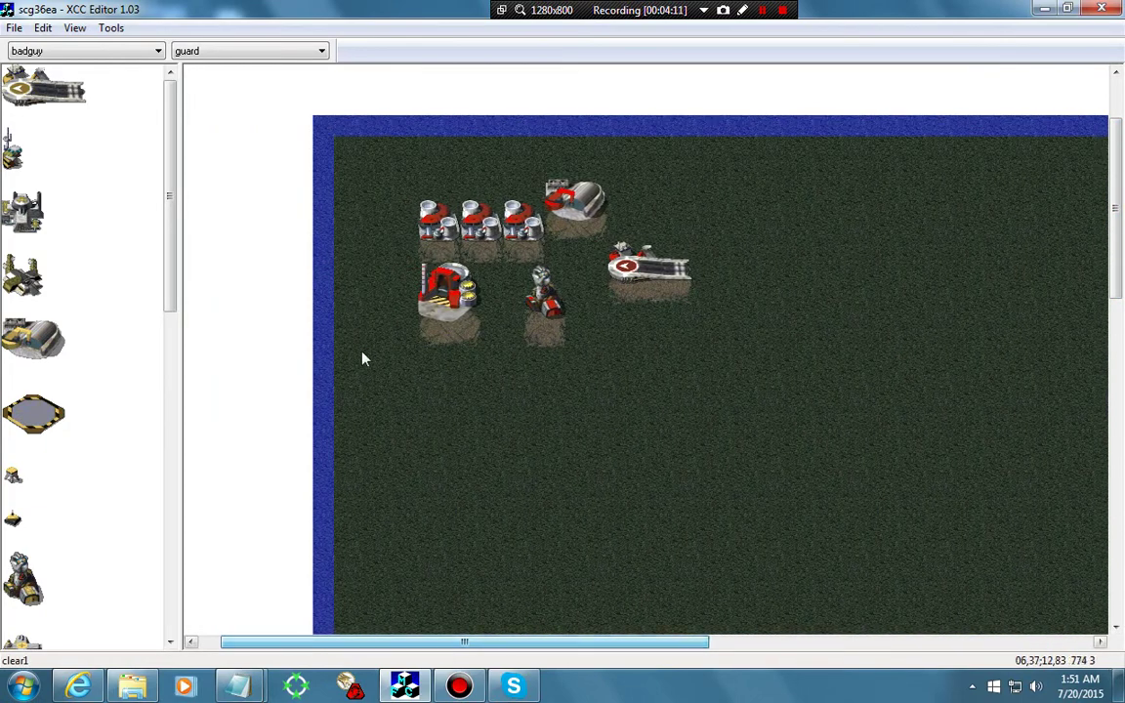
Step: Switch the object palette to units
{"action": "right_click", "coordinate": [115, 172]}
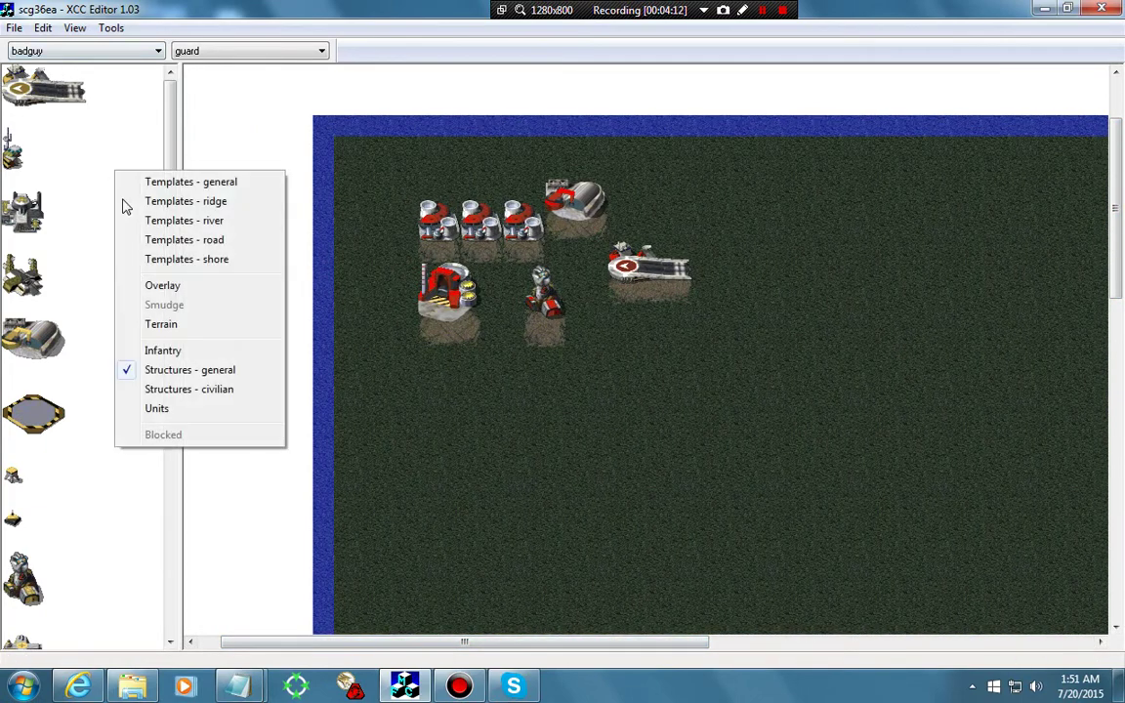
{"action": "left_click", "coordinate": [190, 414]}
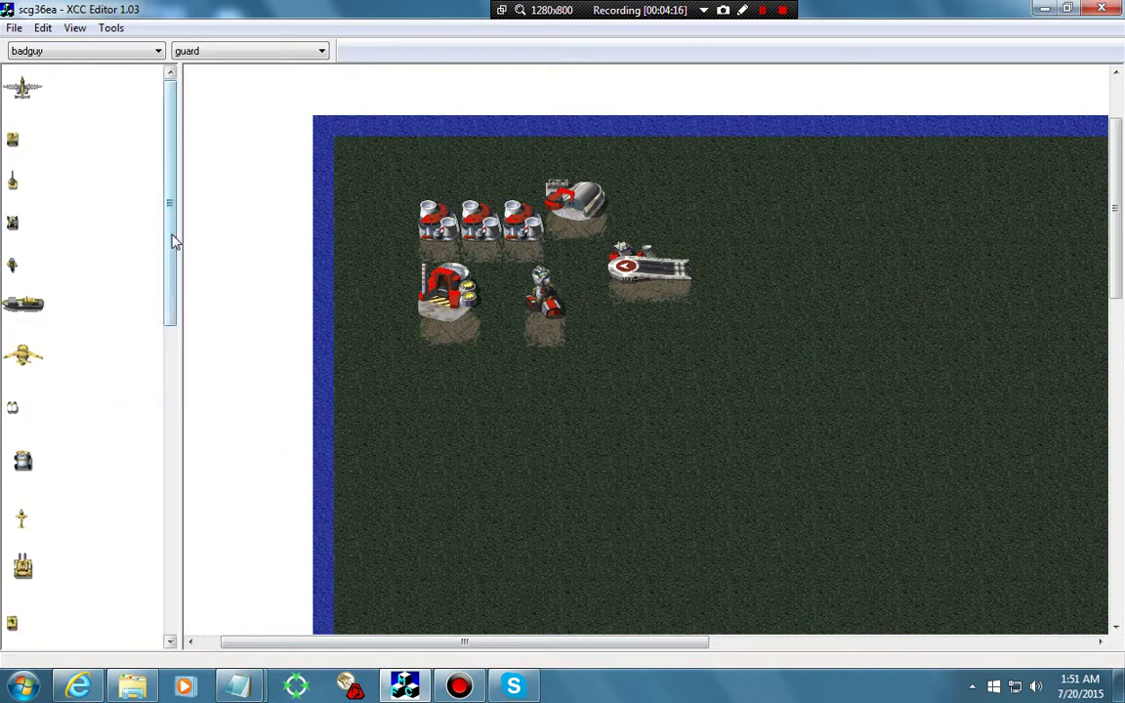
Step: Select goodguy as the player in the mission's basic settings and accept them
{"action": "left_click", "coordinate": [43, 28]}
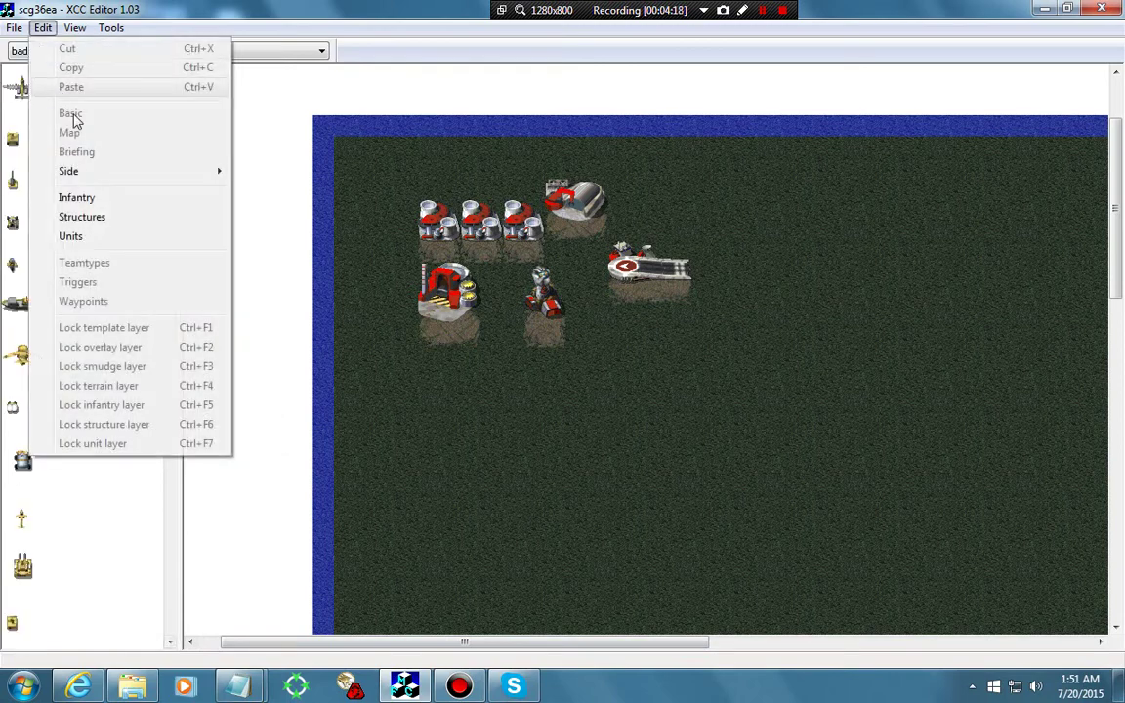
{"action": "left_click", "coordinate": [120, 153]}
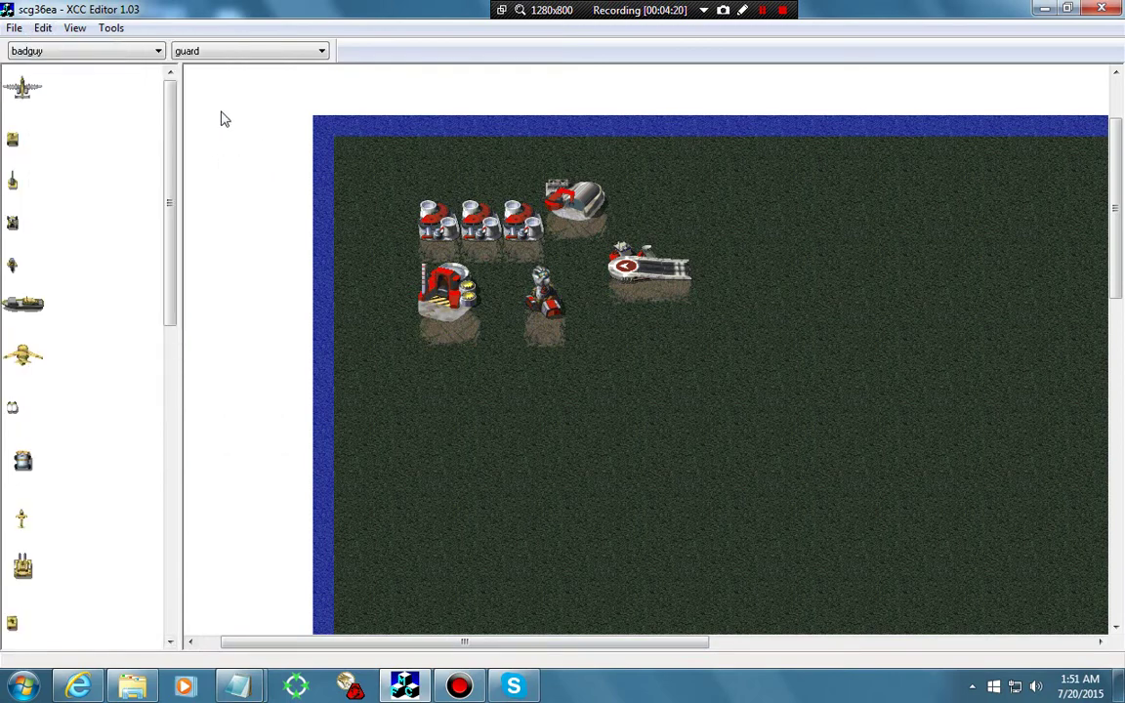
{"action": "left_click", "coordinate": [43, 27]}
{"action": "left_click", "coordinate": [90, 116]}
{"action": "left_click", "coordinate": [527, 406]}
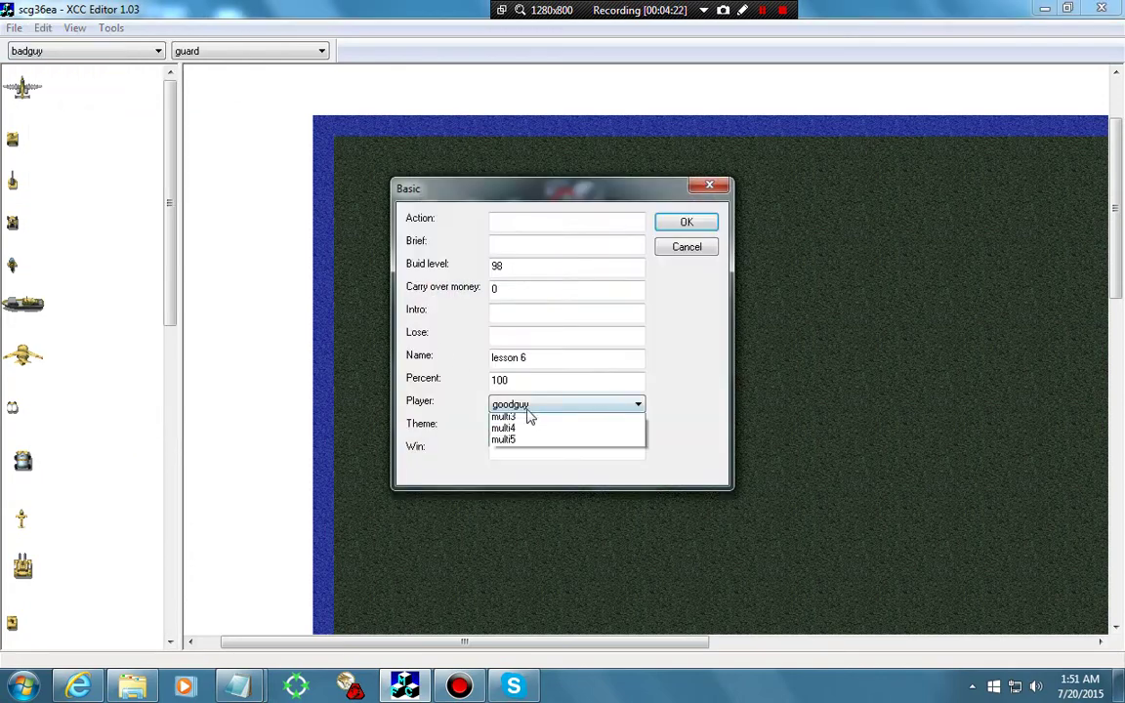
{"action": "left_click", "coordinate": [529, 415]}
{"action": "left_click", "coordinate": [528, 408]}
{"action": "left_click", "coordinate": [527, 410]}
{"action": "left_click", "coordinate": [527, 409]}
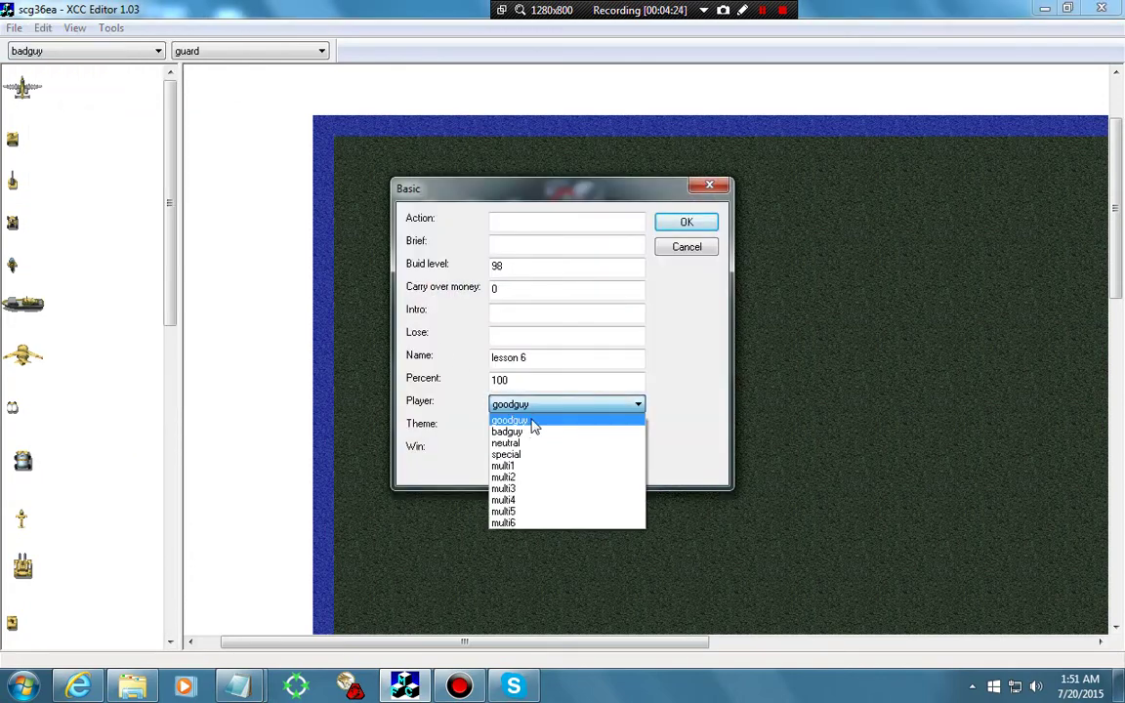
{"action": "left_click", "coordinate": [530, 418]}
{"action": "left_click", "coordinate": [683, 223]}
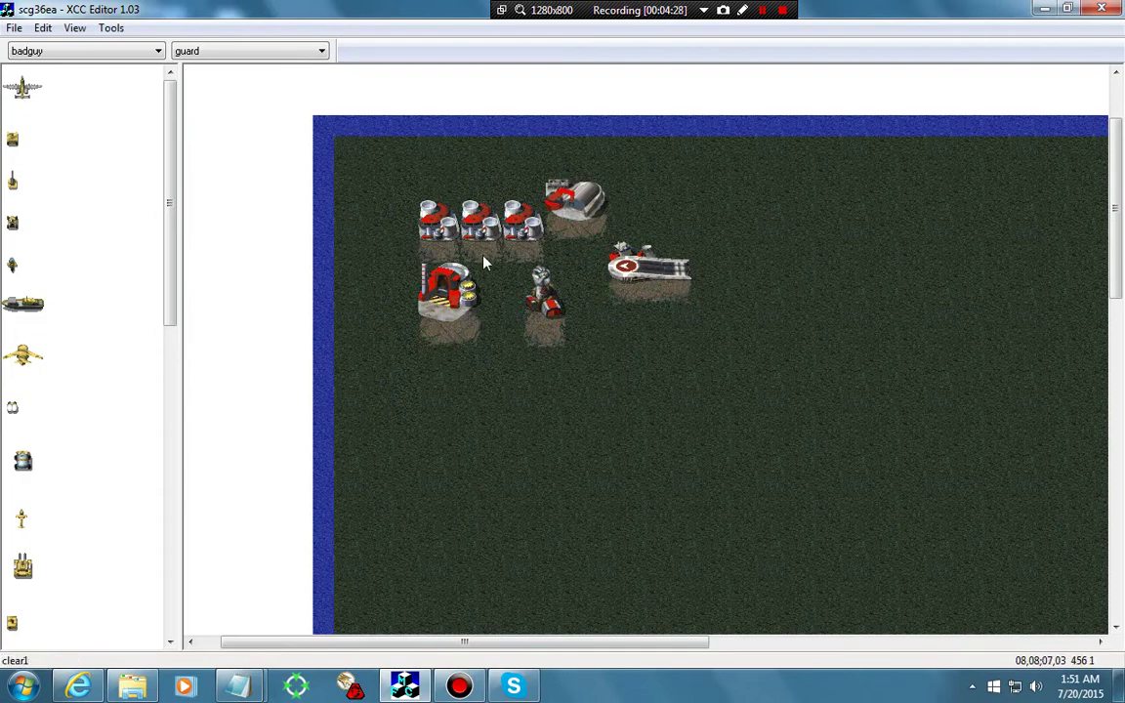
Step: Place a badguy harvester on guard just below the red base's Tiberium Refinery
{"action": "left_click", "coordinate": [23, 465]}
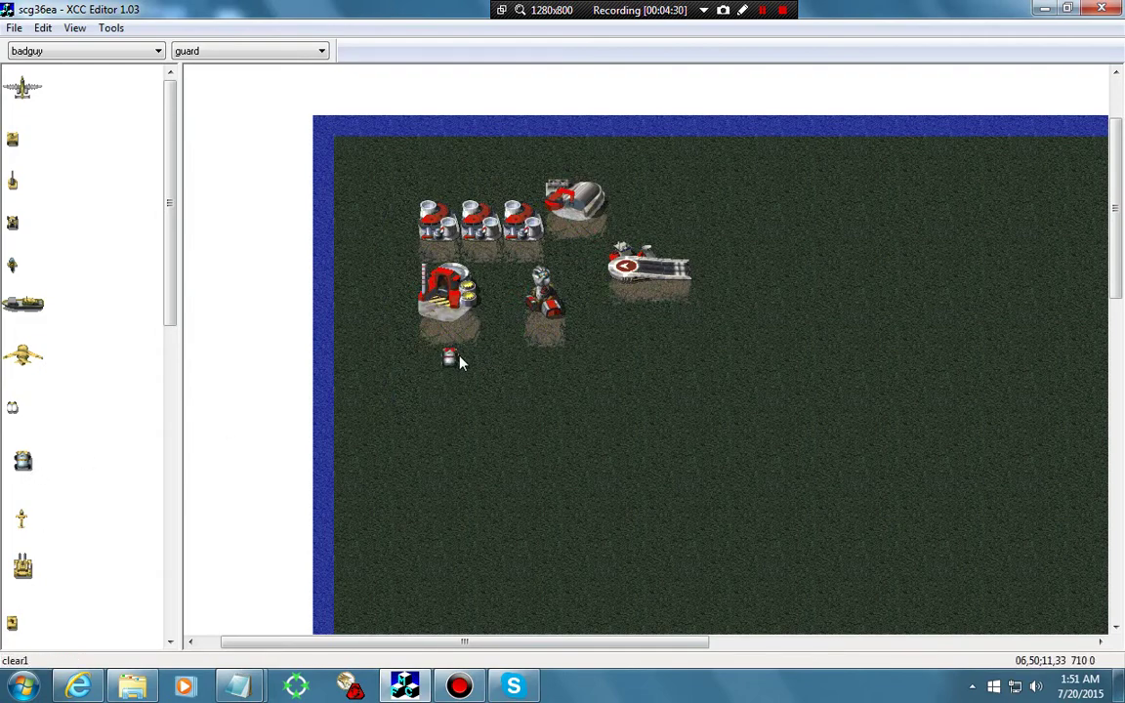
{"action": "left_click", "coordinate": [431, 381]}
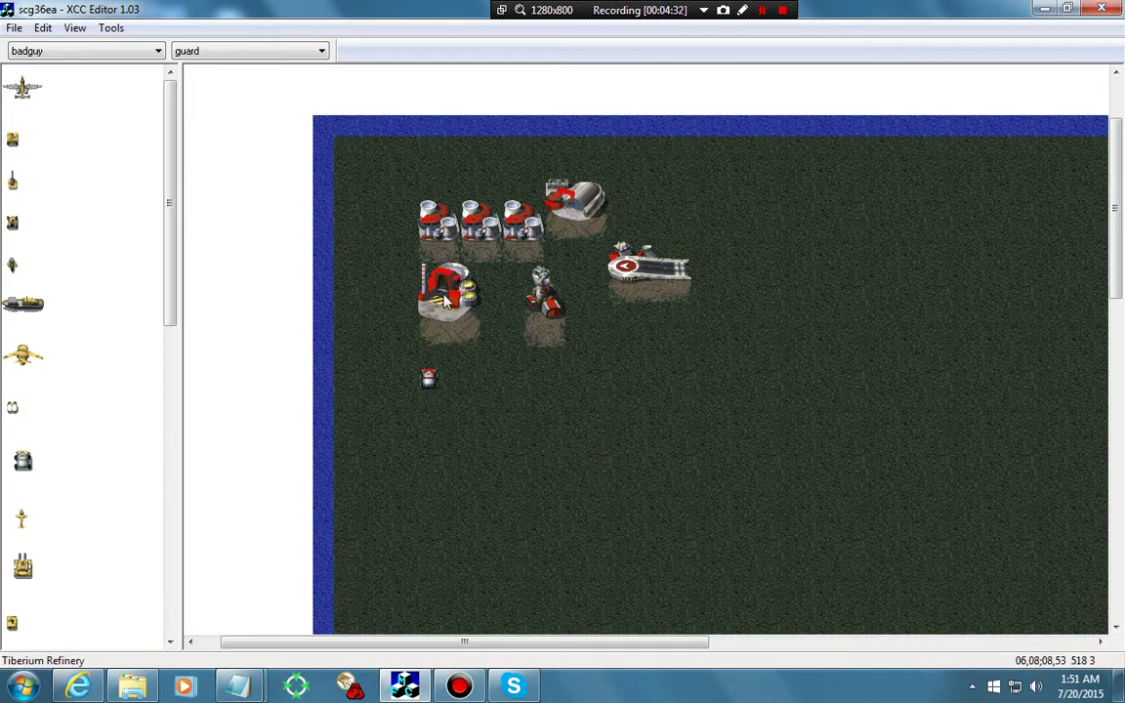
{"action": "left_click", "coordinate": [474, 313]}
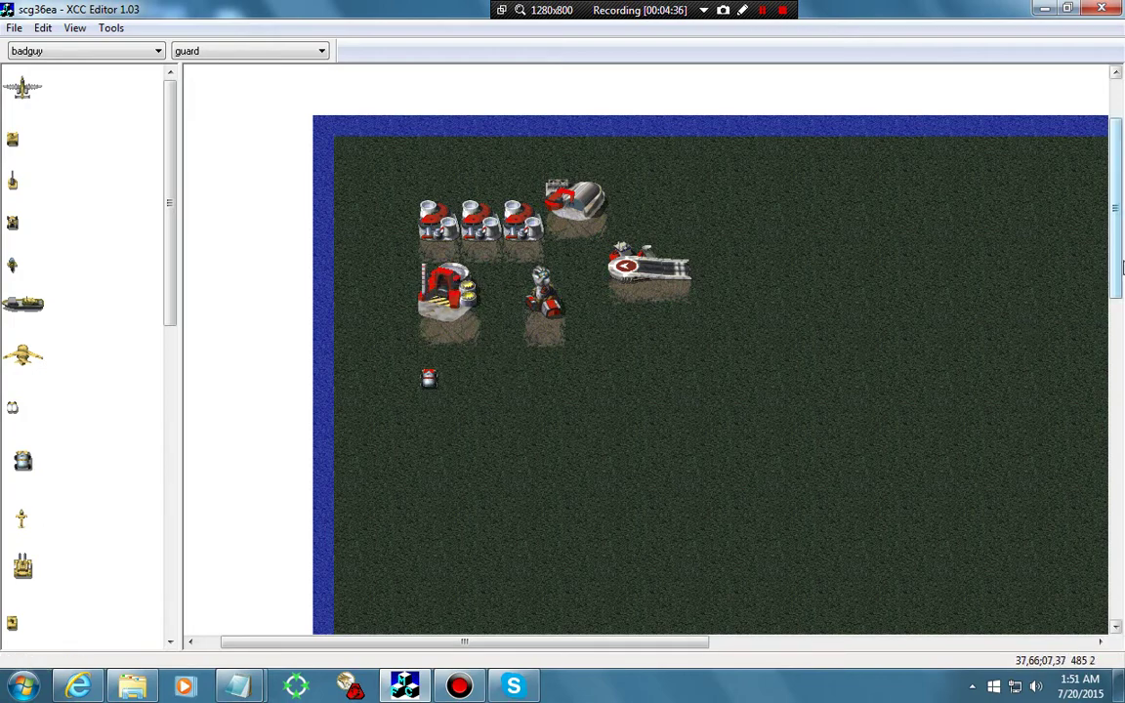
Step: Fill a rectangular area below the red harvester with Tiberium
{"action": "left_click_drag", "start_coordinate": [1120, 263], "coordinate": [1113, 323]}
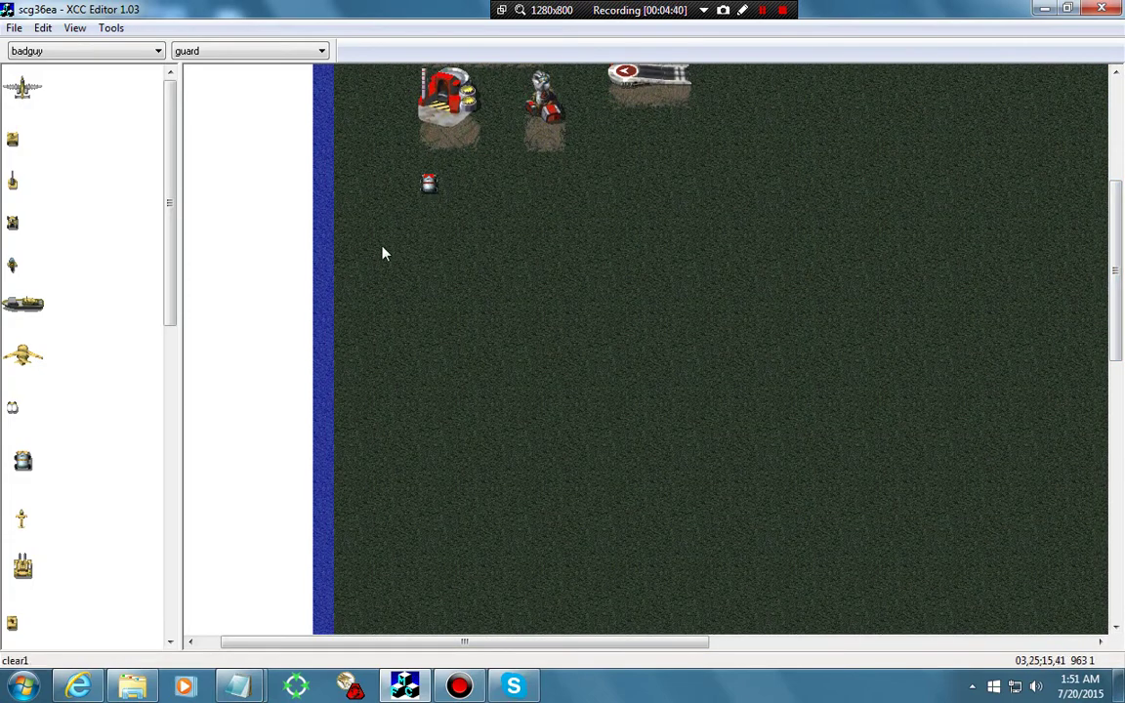
{"action": "left_click_drag", "start_coordinate": [430, 278], "coordinate": [613, 425]}
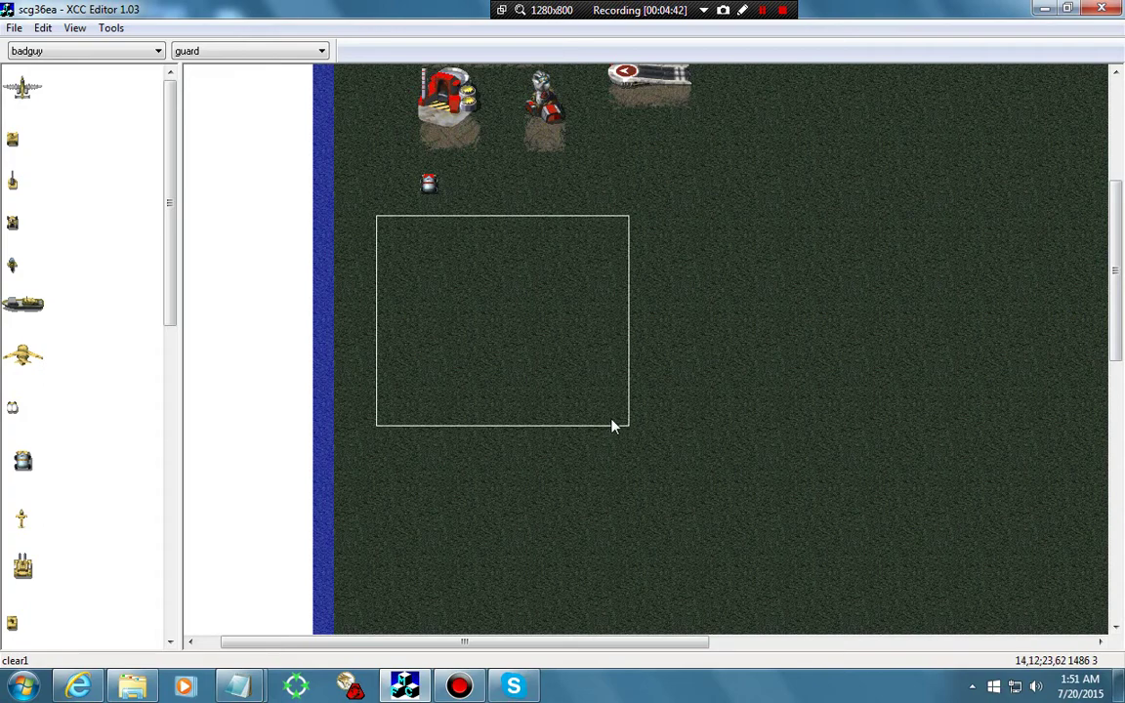
{"action": "right_click", "coordinate": [569, 338]}
{"action": "mouse_move", "coordinate": [628, 363]}
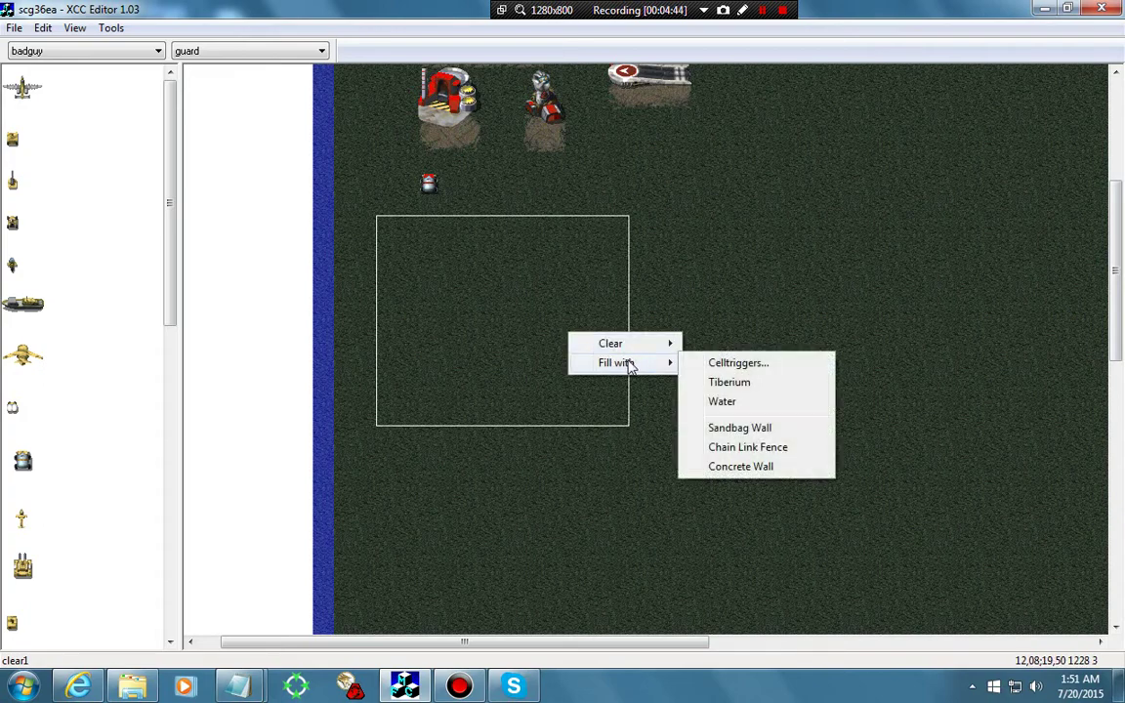
{"action": "left_click", "coordinate": [742, 391]}
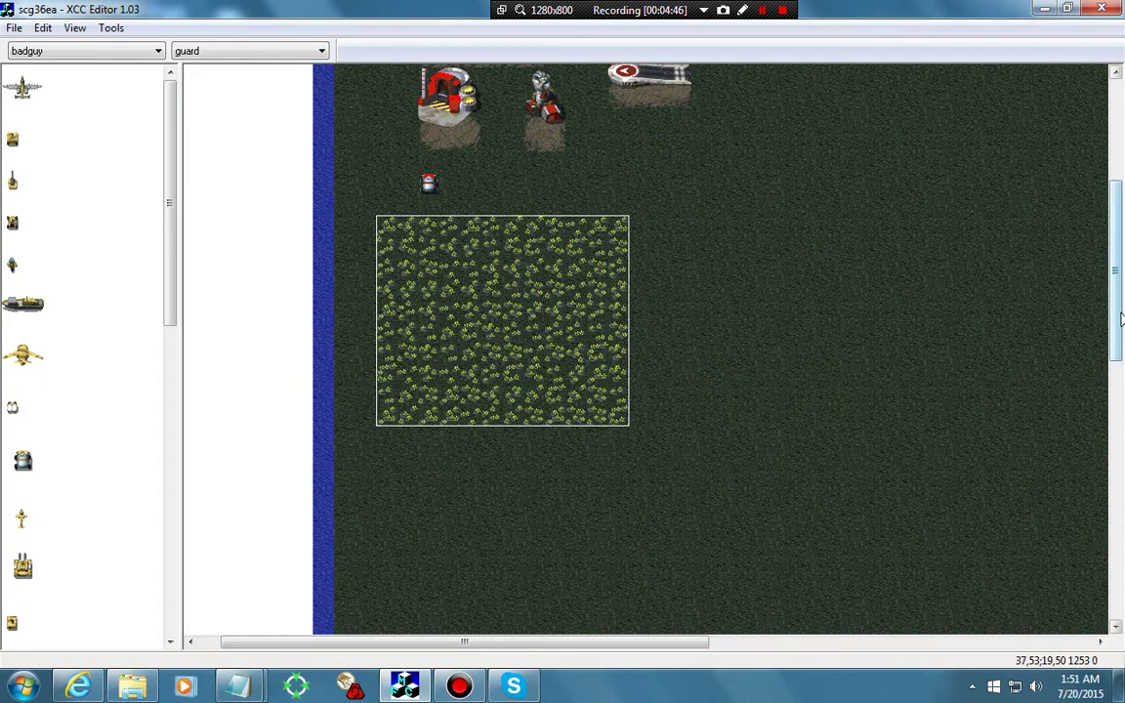
Step: Fill the wide strip between the yellow base and the lower map border with Tiberium
{"action": "left_click_drag", "start_coordinate": [1118, 322], "coordinate": [1119, 464]}
{"action": "left_click_drag", "start_coordinate": [698, 645], "coordinate": [1081, 644]}
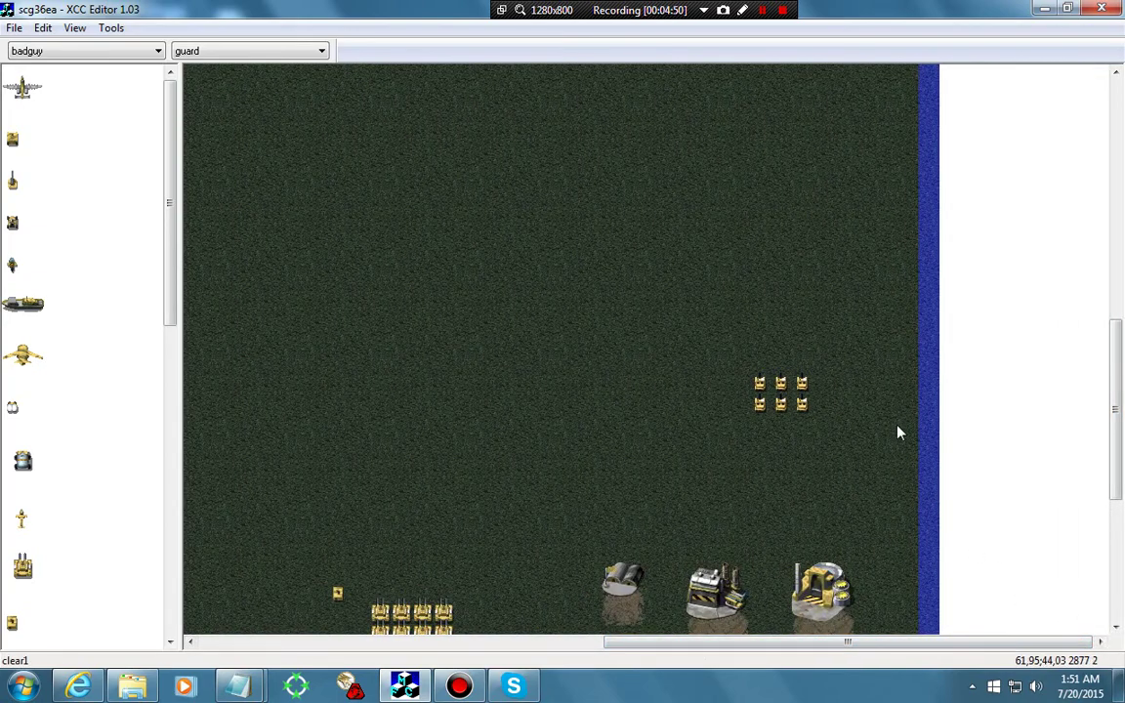
{"action": "scroll", "coordinate": [899, 439], "scroll_direction": "down", "scroll_amount": 3}
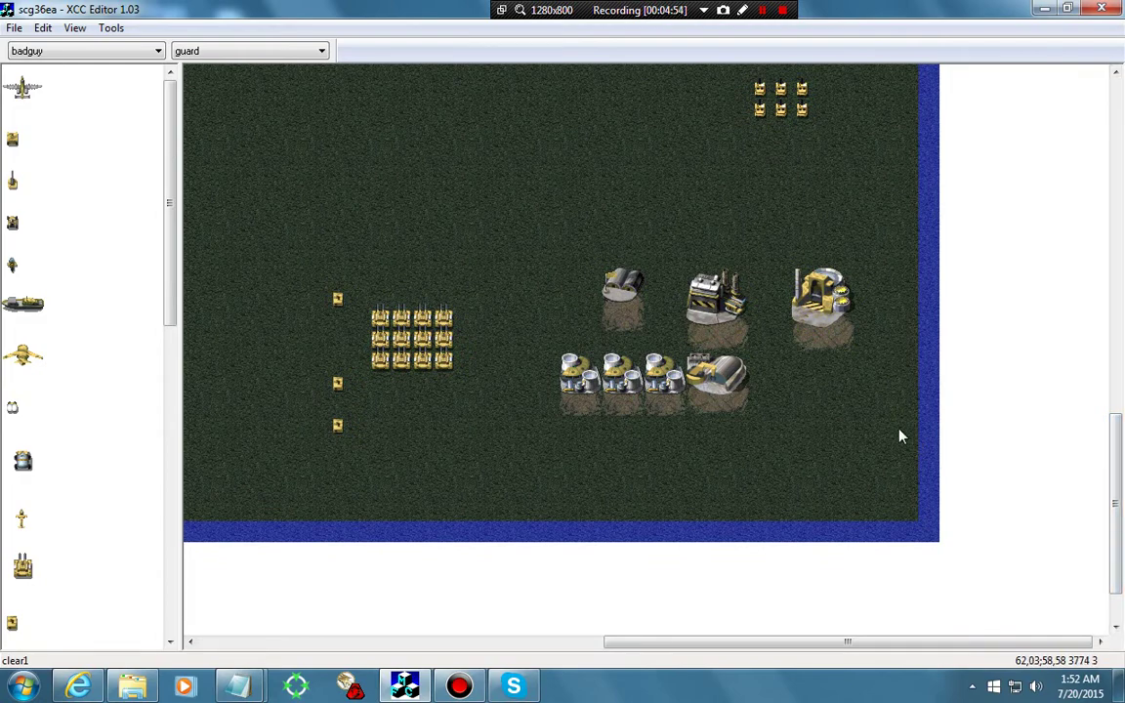
{"action": "left_click_drag", "start_coordinate": [918, 417], "coordinate": [475, 519]}
{"action": "right_click", "coordinate": [476, 507]}
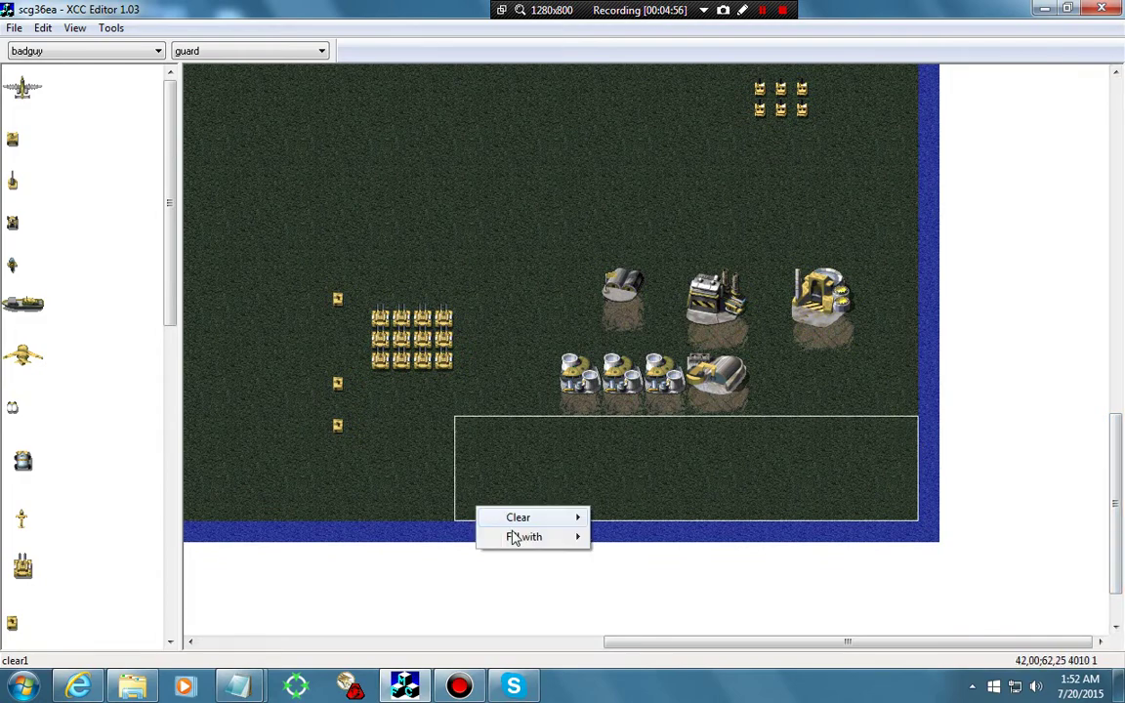
{"action": "mouse_move", "coordinate": [527, 536]}
{"action": "left_click", "coordinate": [642, 556]}
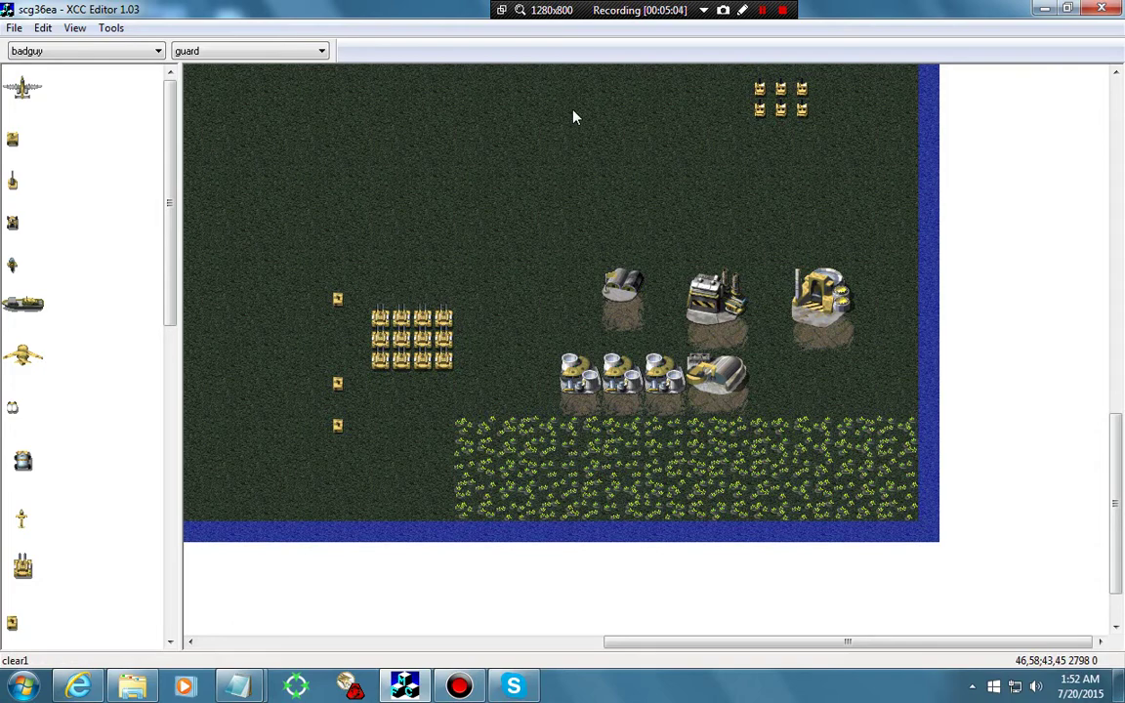
Step: Create a new trigger named prod with cause time and event production
{"action": "left_click", "coordinate": [43, 27]}
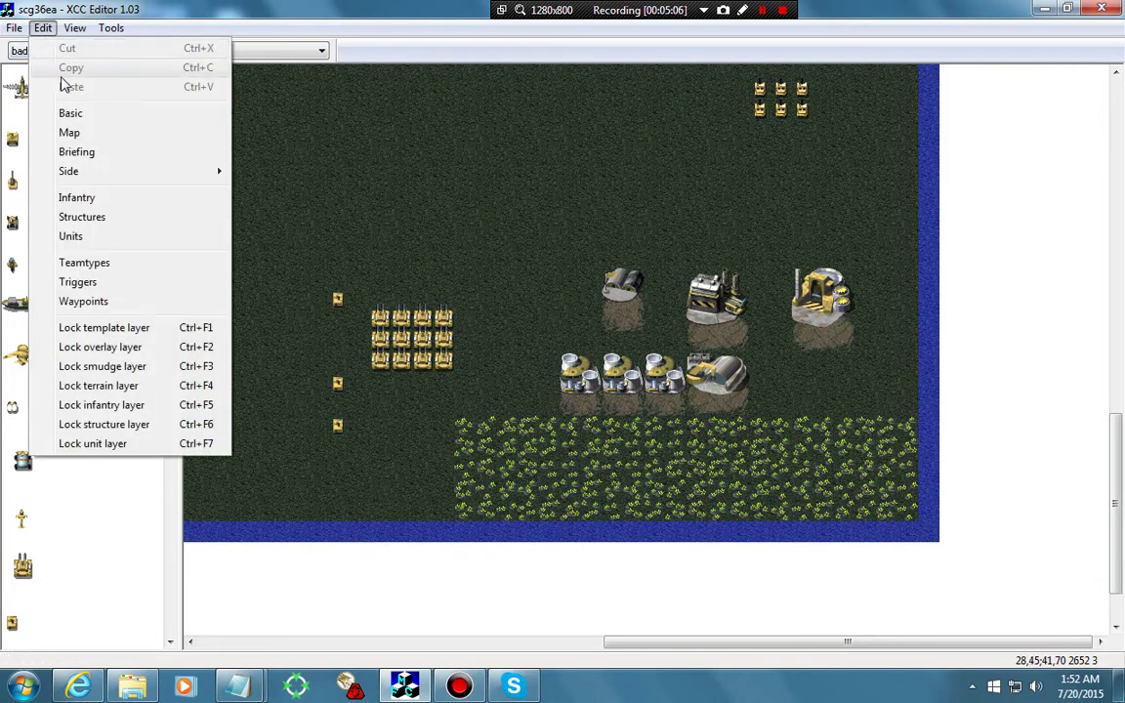
{"action": "left_click", "coordinate": [103, 283]}
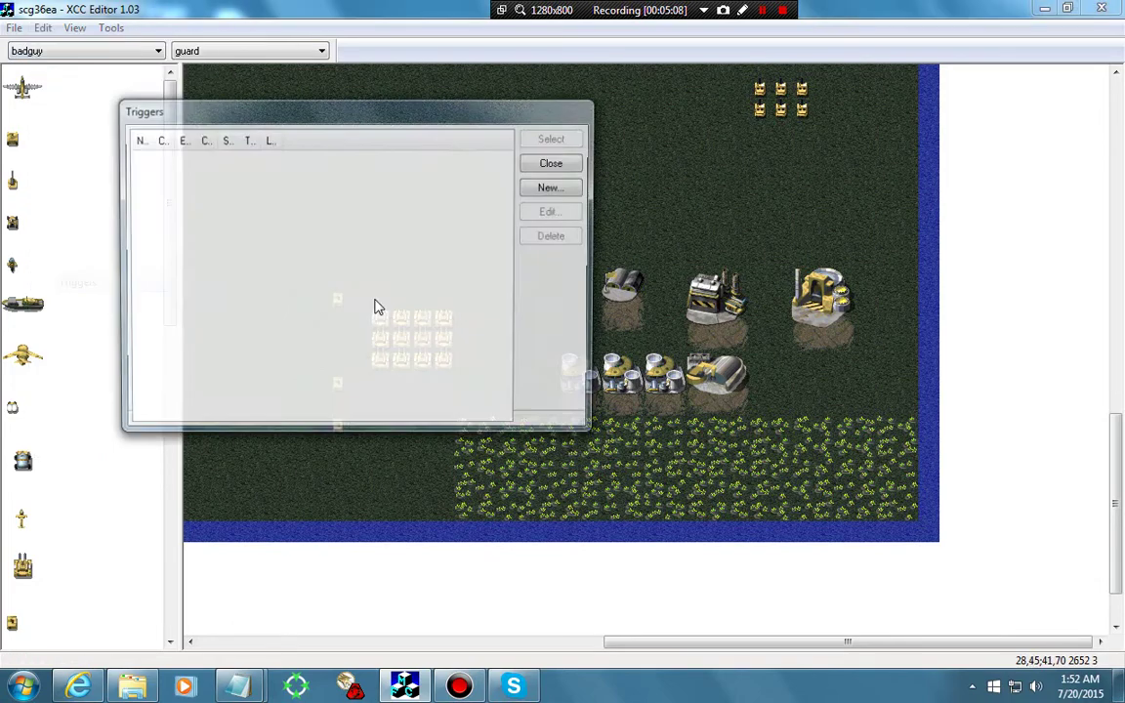
{"action": "left_click", "coordinate": [547, 186]}
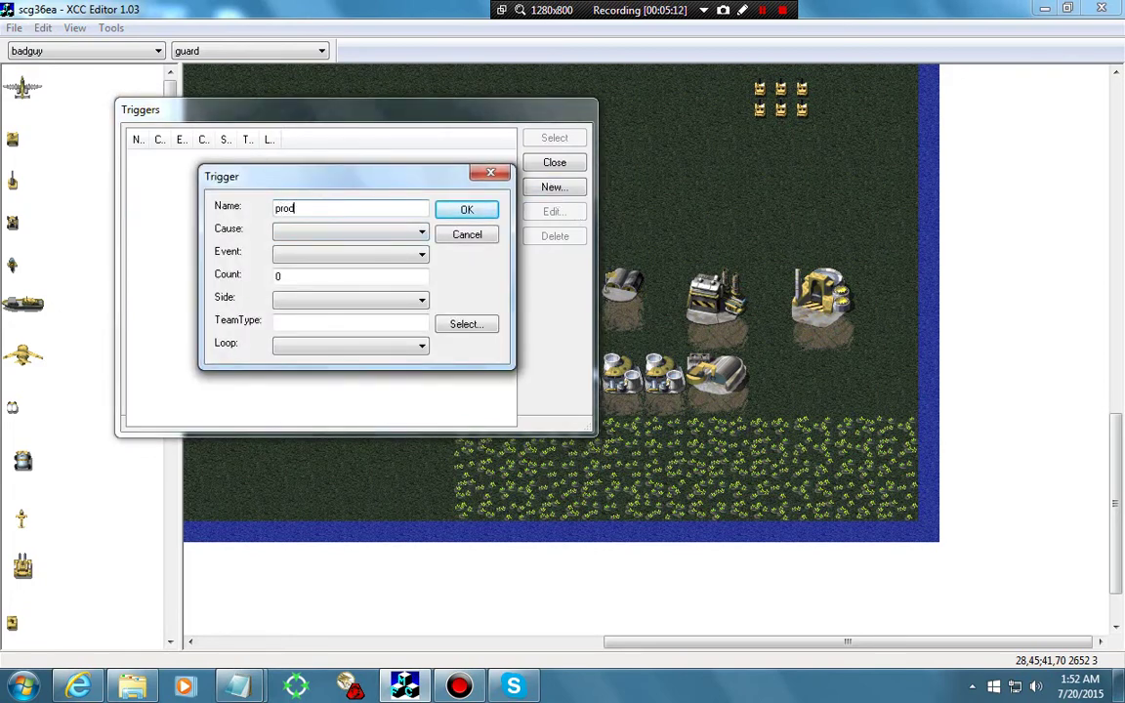
{"action": "left_click", "coordinate": [289, 233]}
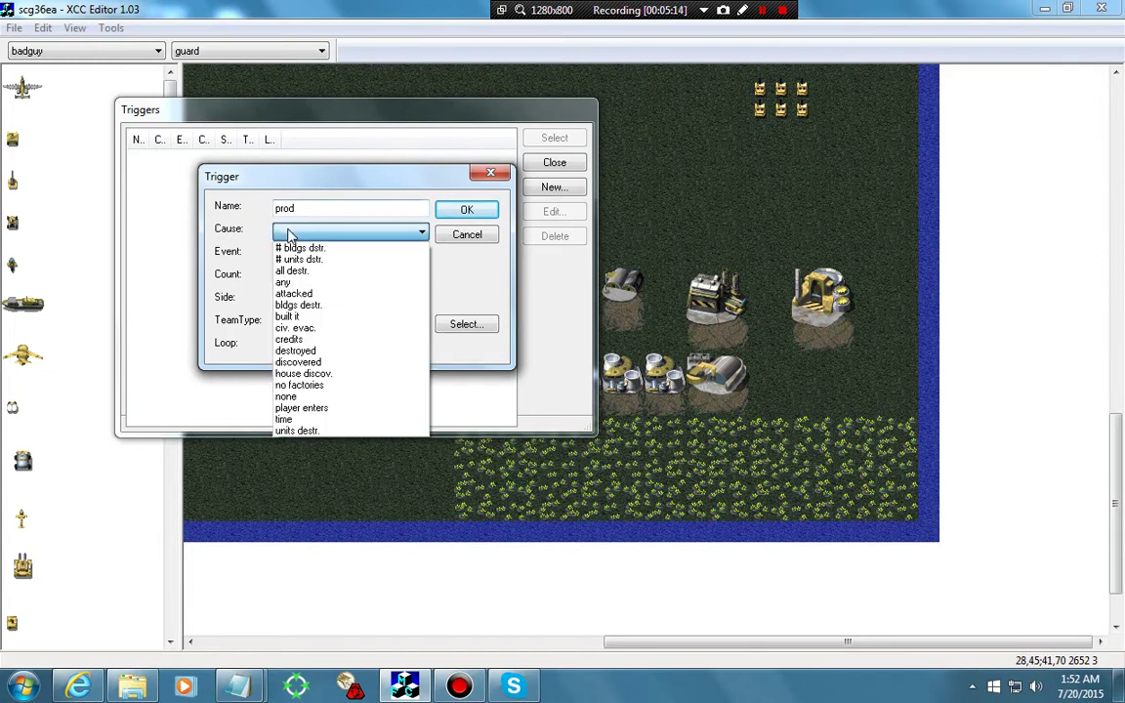
{"action": "left_click", "coordinate": [310, 419]}
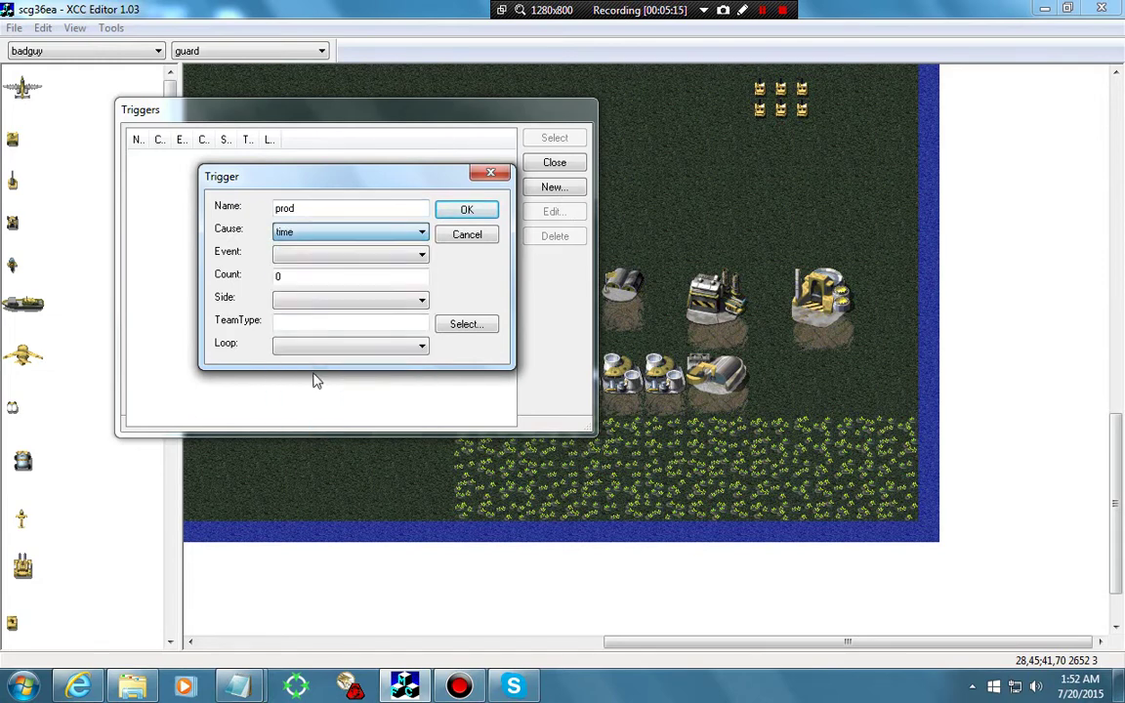
{"action": "left_click", "coordinate": [314, 256]}
{"action": "left_click", "coordinate": [324, 442]}
Step: Assign the prod trigger to the badguy side with loop 0 and save it
{"action": "left_click", "coordinate": [309, 301]}
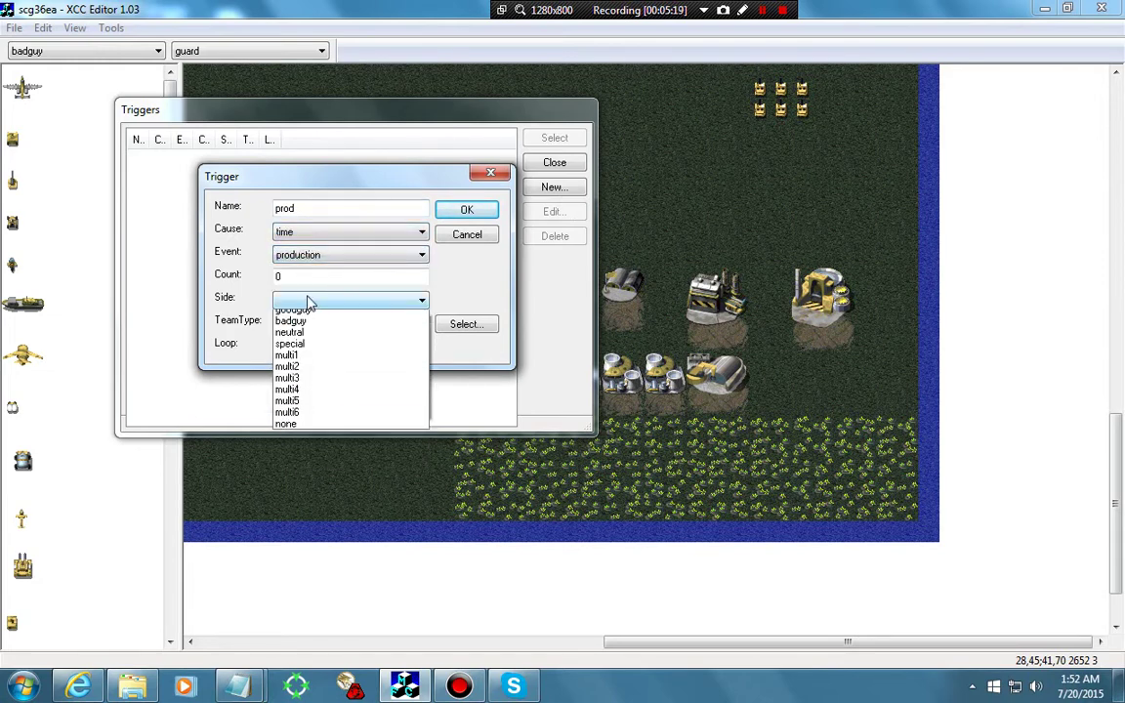
{"action": "left_click", "coordinate": [306, 329]}
{"action": "left_click", "coordinate": [306, 347]}
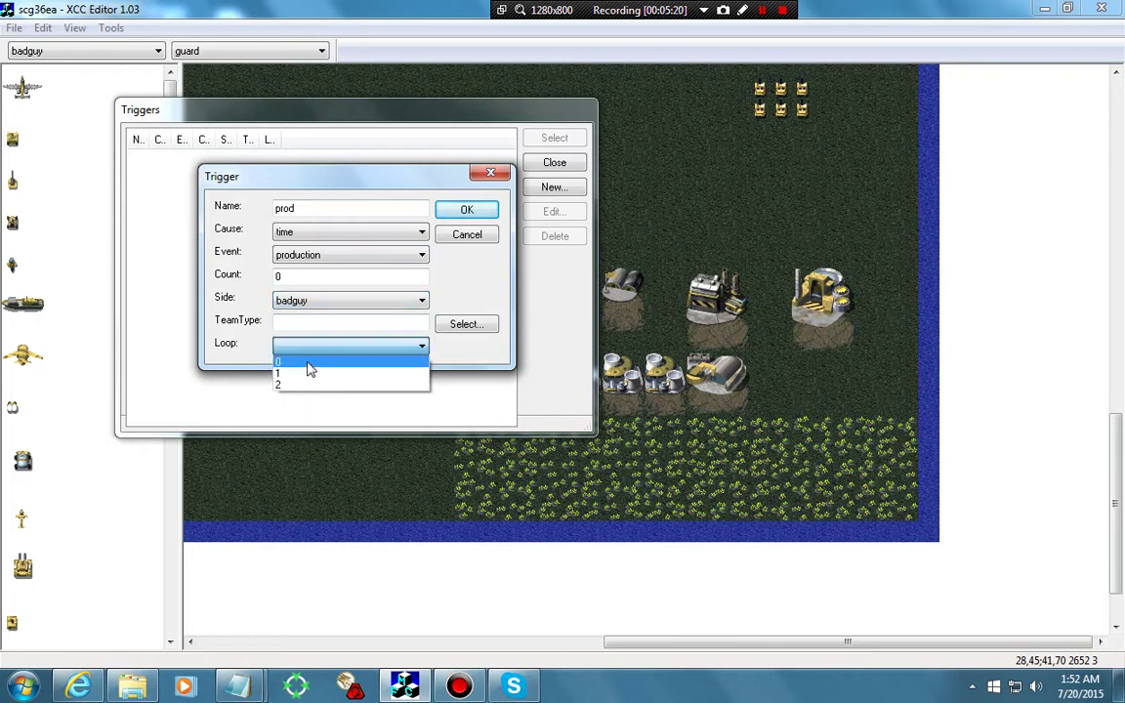
{"action": "left_click", "coordinate": [307, 359]}
{"action": "left_click", "coordinate": [459, 213]}
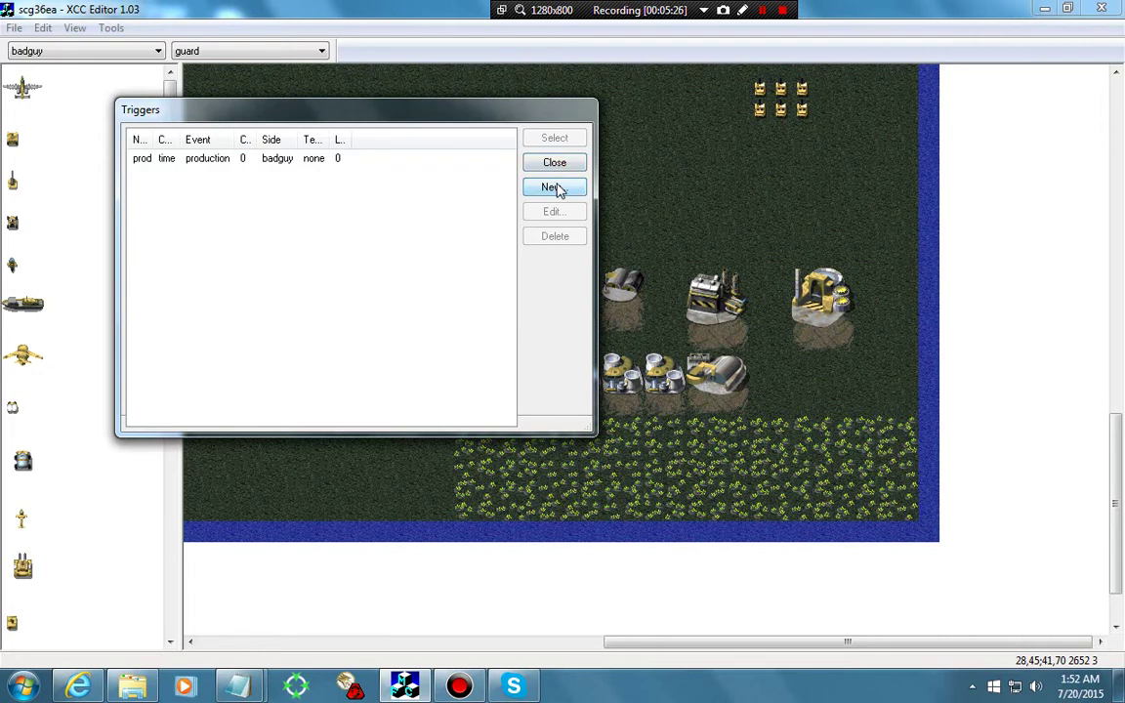
Step: Create a second trigger named auto with cause time and event autocreate
{"action": "left_click", "coordinate": [552, 186]}
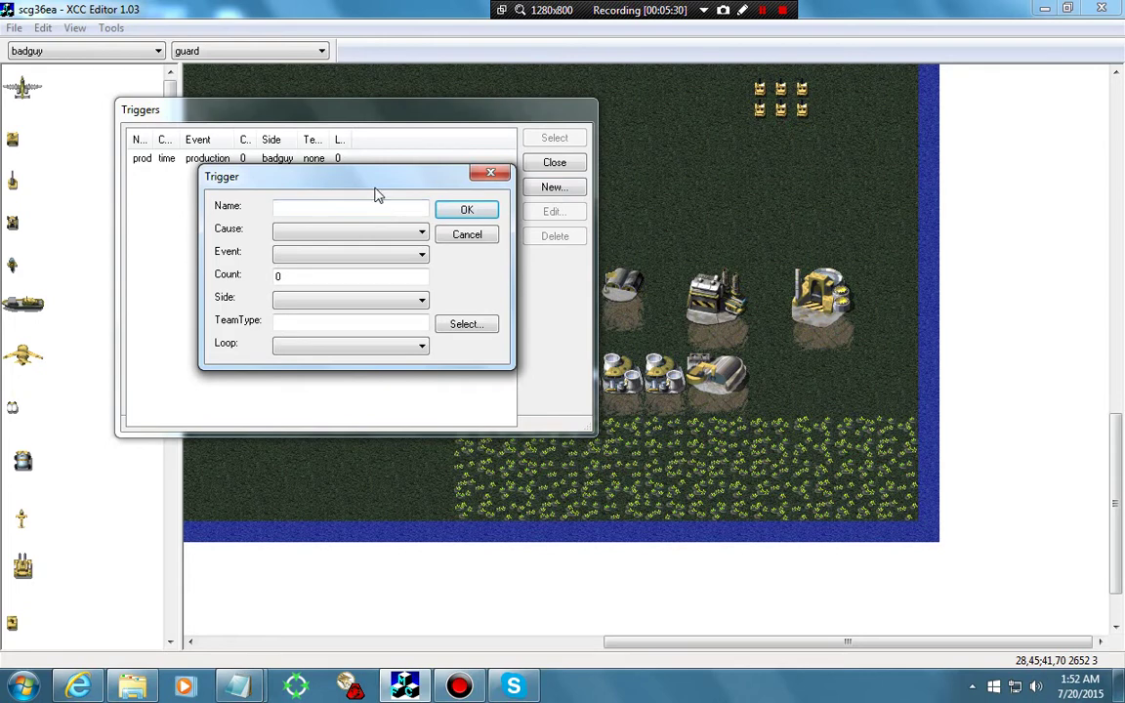
{"action": "type", "text": "auto"}
{"action": "left_click", "coordinate": [361, 232]}
{"action": "left_click", "coordinate": [297, 419]}
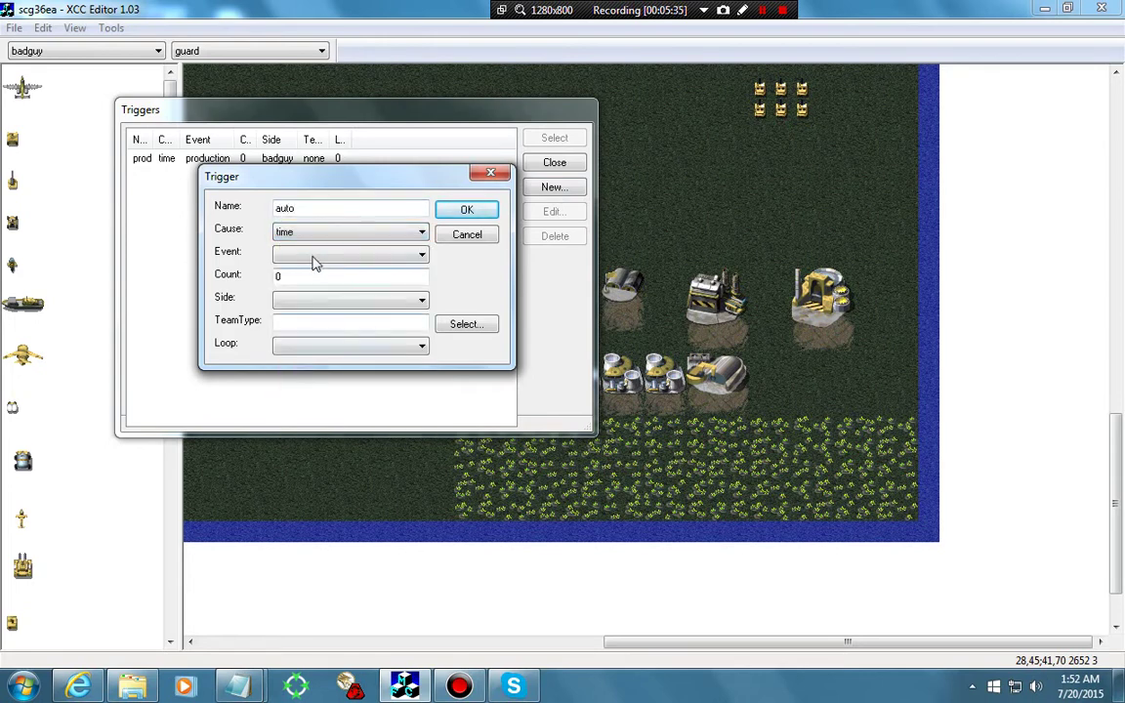
{"action": "left_click", "coordinate": [314, 256]}
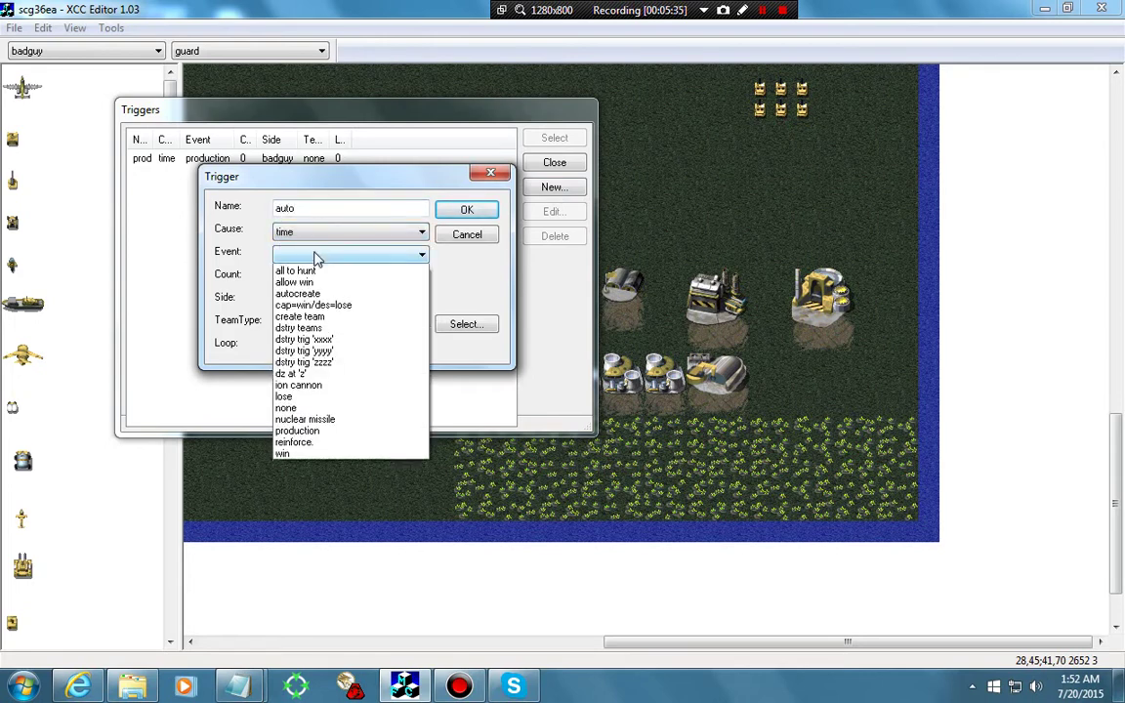
{"action": "left_click", "coordinate": [298, 305]}
Step: Give the auto trigger a count of 10, side badguy and loop 0, then save it and close the trigger list
{"action": "left_click_drag", "start_coordinate": [290, 277], "coordinate": [205, 284]}
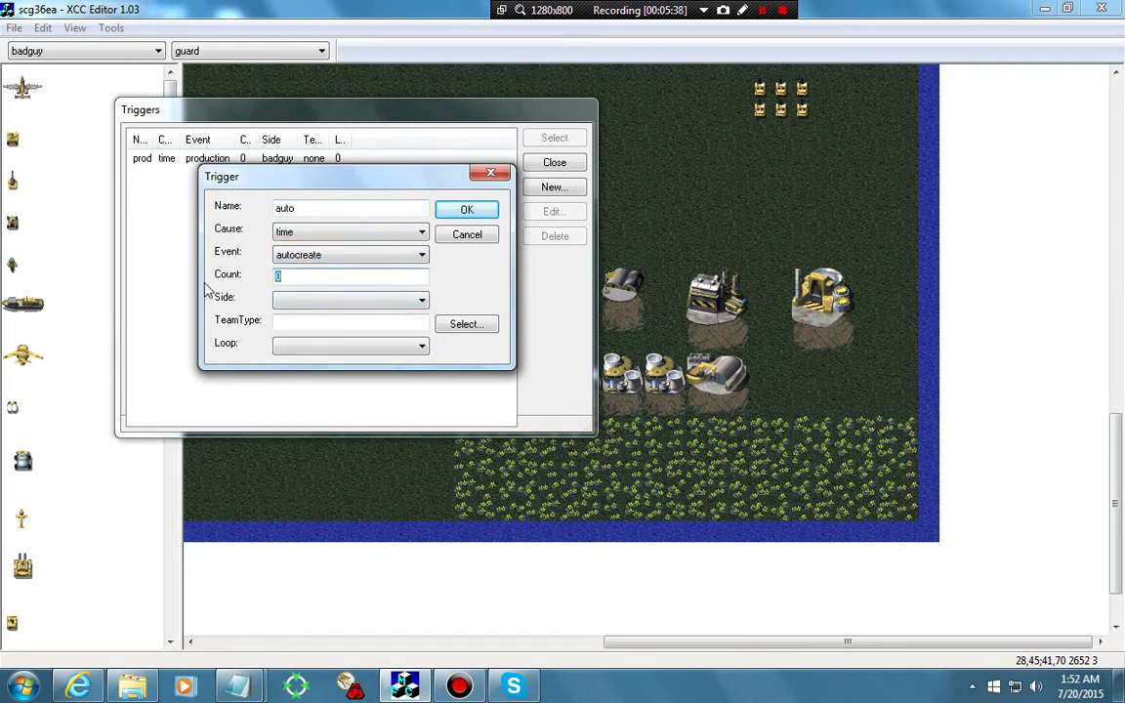
{"action": "type", "text": "10"}
{"action": "left_click_drag", "start_coordinate": [294, 278], "coordinate": [273, 278]}
{"action": "left_click", "coordinate": [335, 302]}
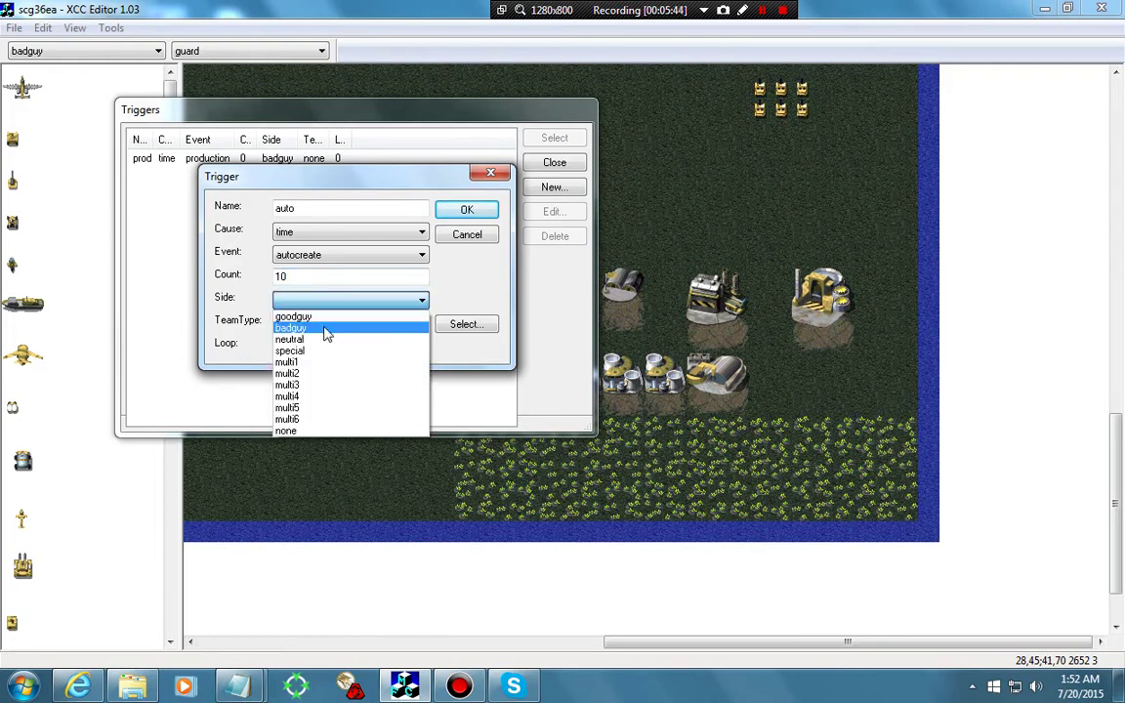
{"action": "left_click", "coordinate": [326, 329]}
{"action": "left_click", "coordinate": [321, 348]}
{"action": "left_click", "coordinate": [316, 364]}
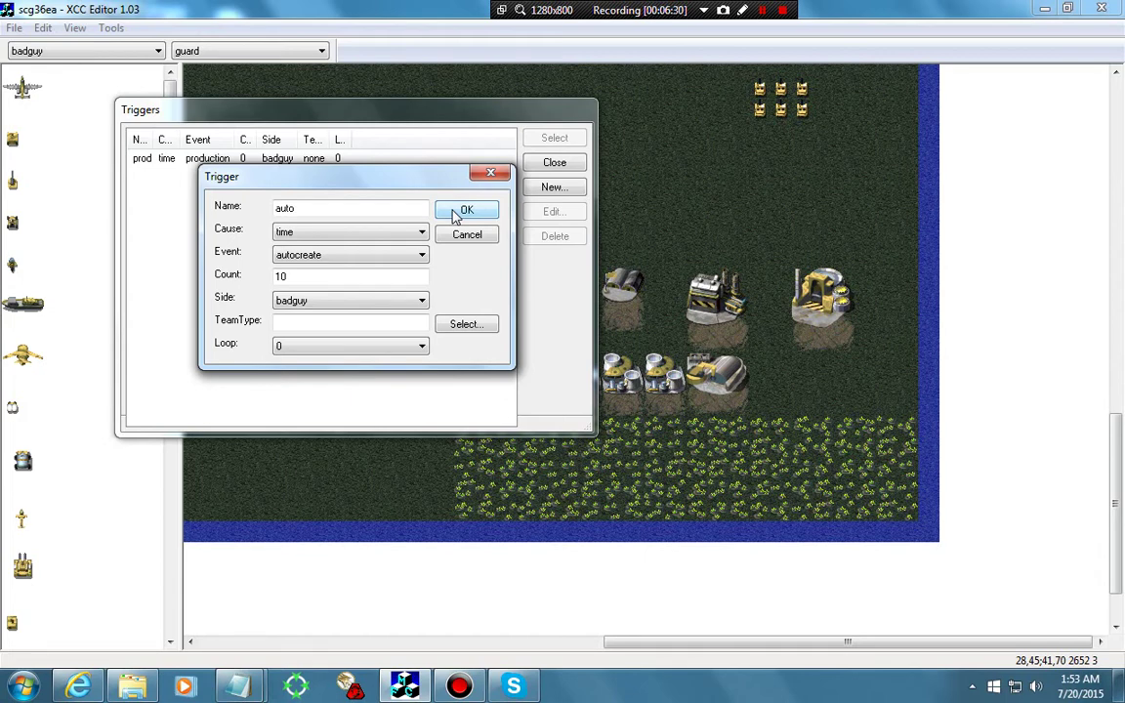
{"action": "left_click", "coordinate": [455, 212]}
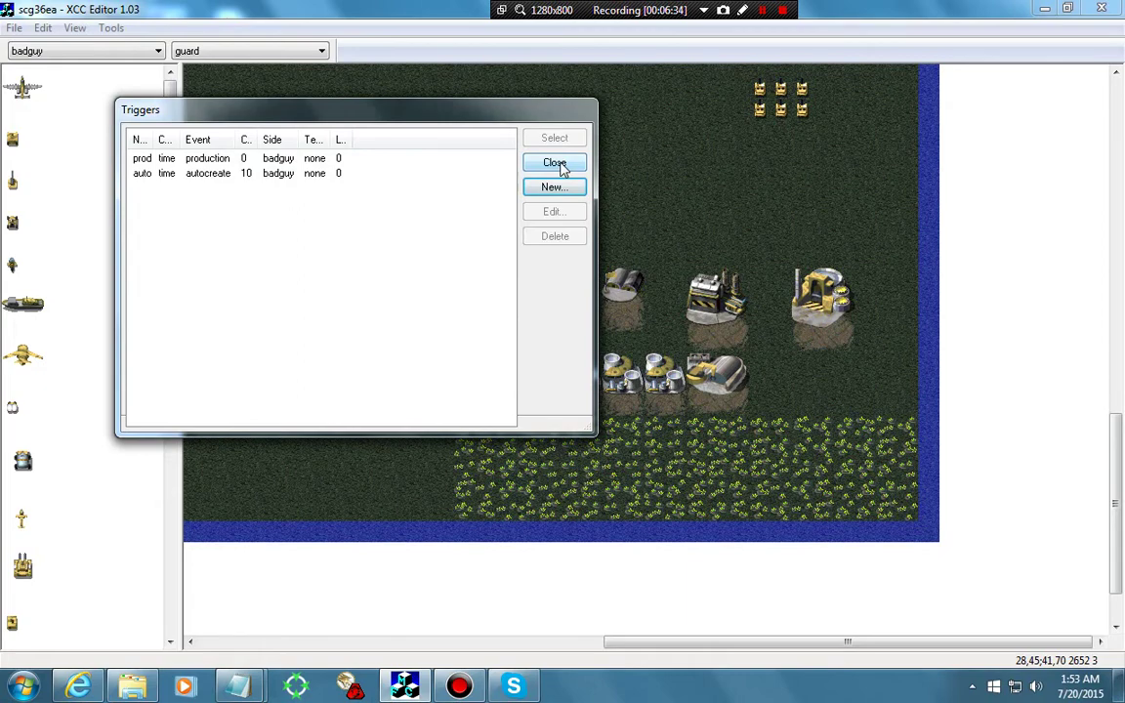
{"action": "left_click", "coordinate": [556, 164]}
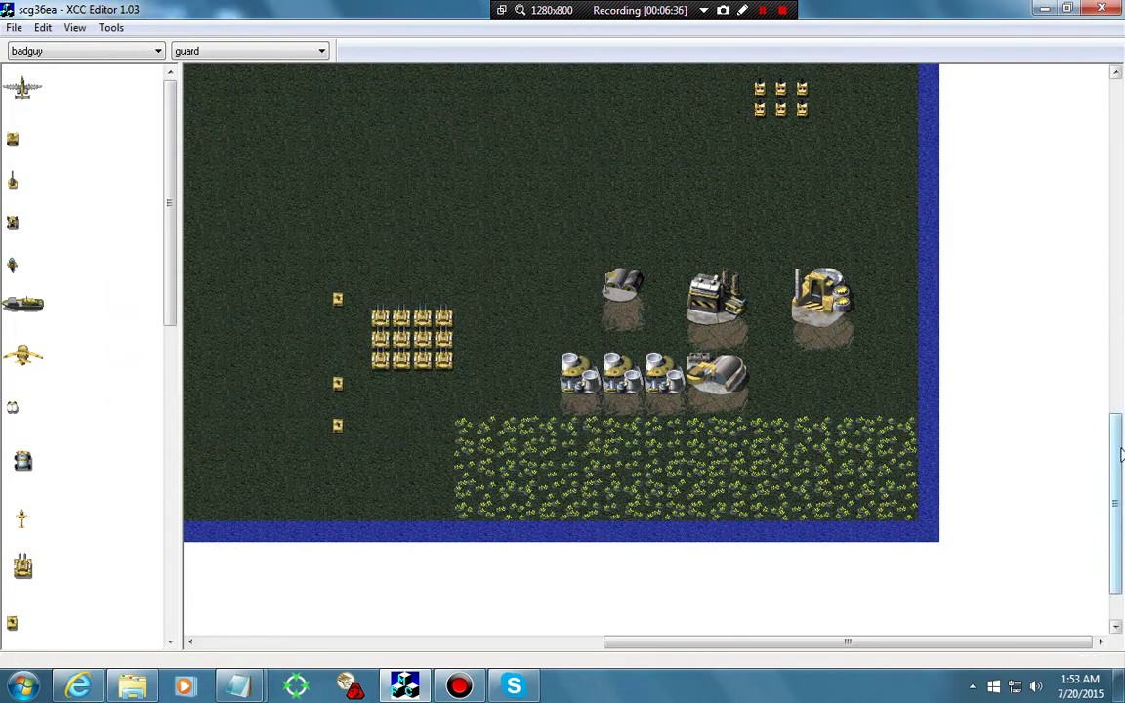
{"action": "left_click_drag", "start_coordinate": [1121, 454], "coordinate": [1092, 392]}
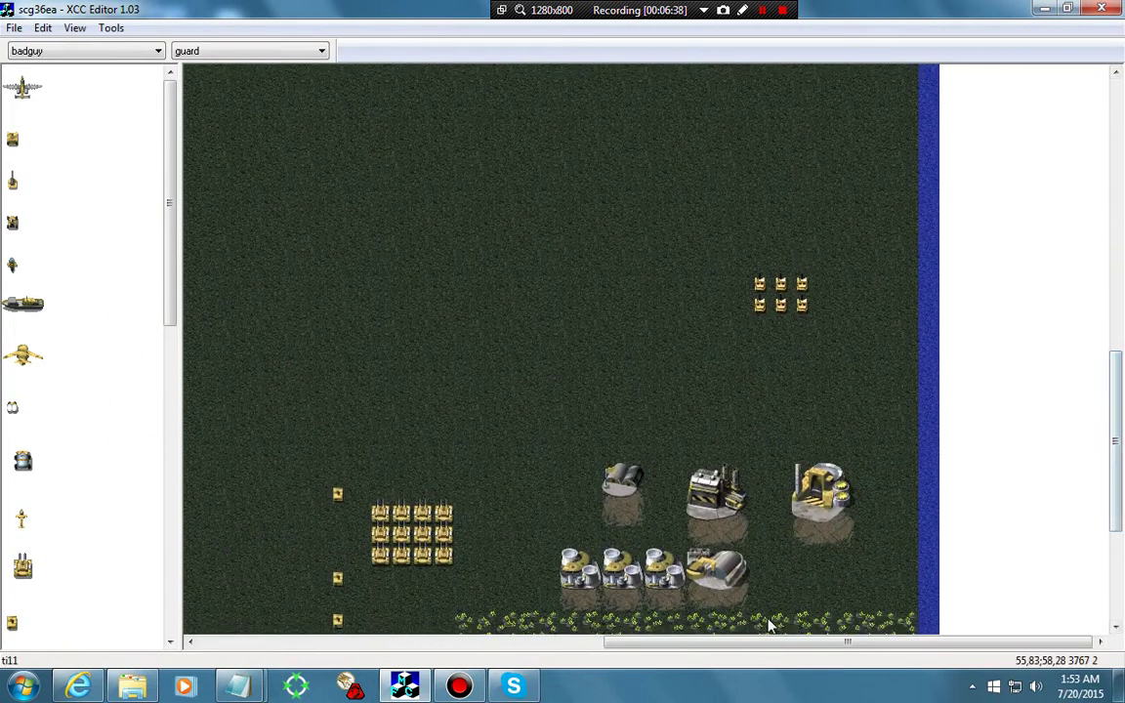
Step: Review the auto and prod entries in the trigger list and close it
{"action": "left_click_drag", "start_coordinate": [764, 642], "coordinate": [602, 643]}
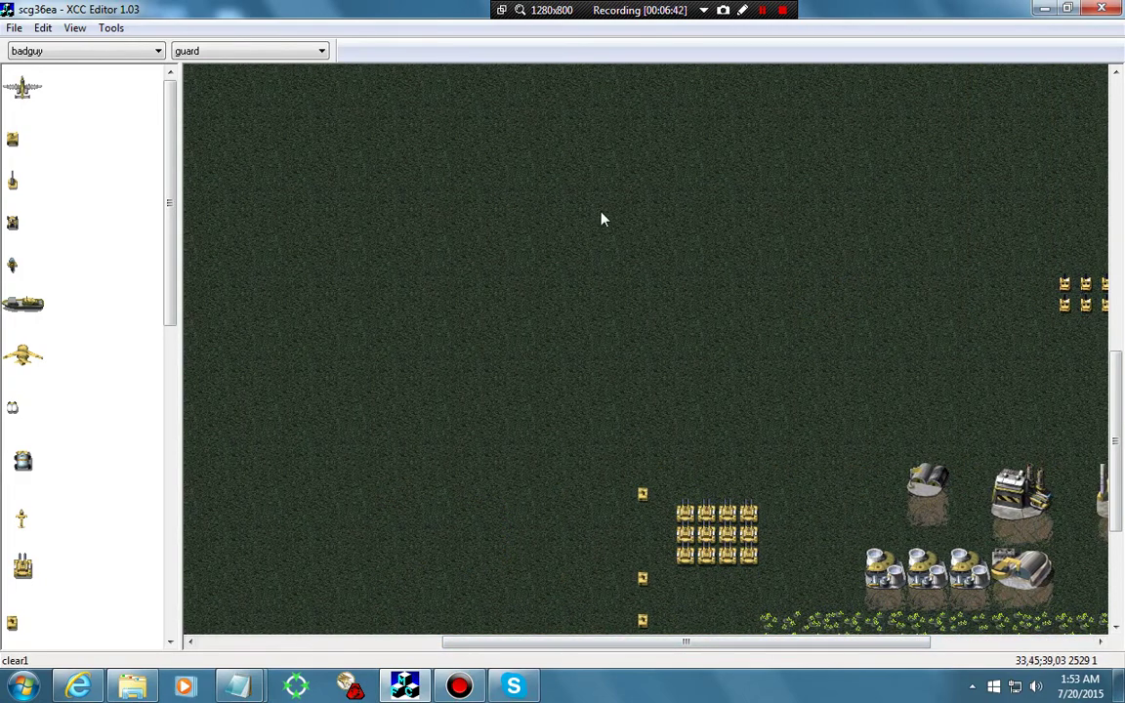
{"action": "left_click_drag", "start_coordinate": [602, 219], "coordinate": [644, 235]}
{"action": "left_click", "coordinate": [49, 28]}
{"action": "left_click", "coordinate": [85, 280]}
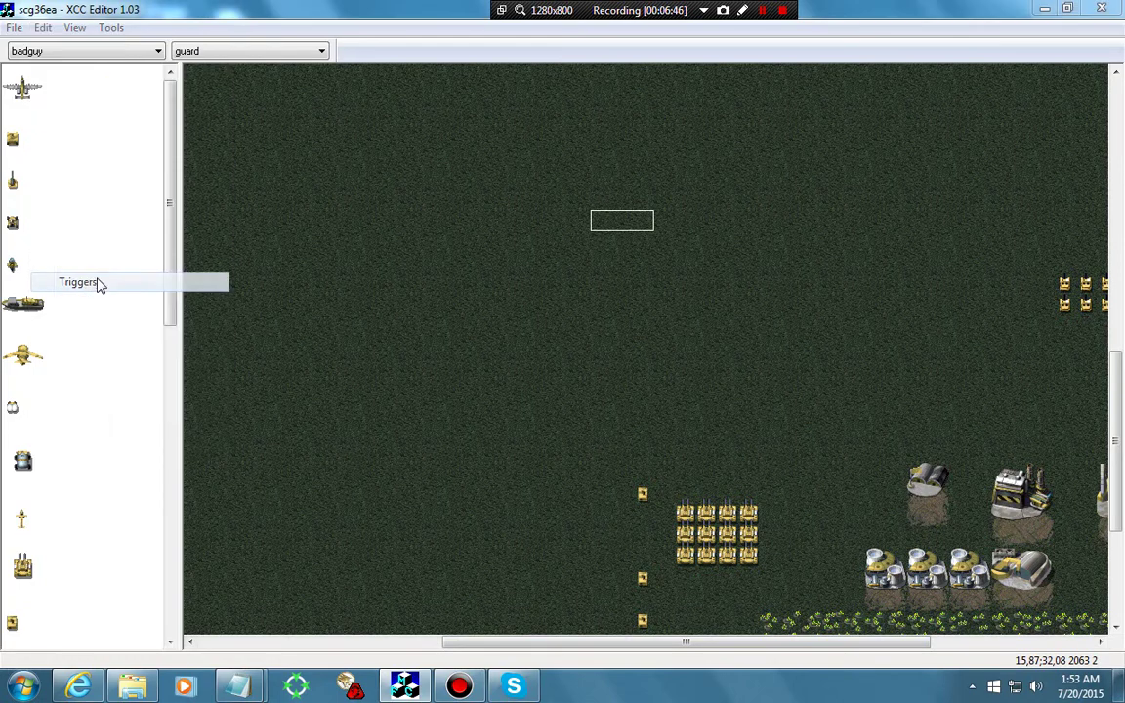
{"action": "left_click", "coordinate": [244, 160]}
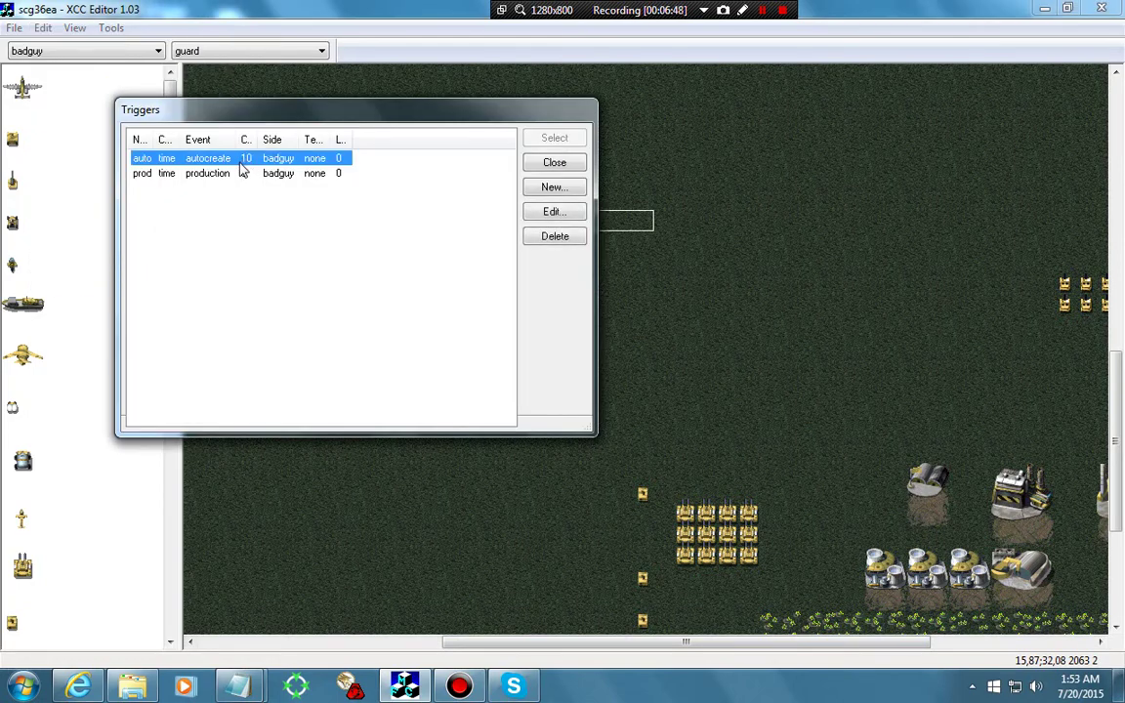
{"action": "left_click", "coordinate": [543, 164]}
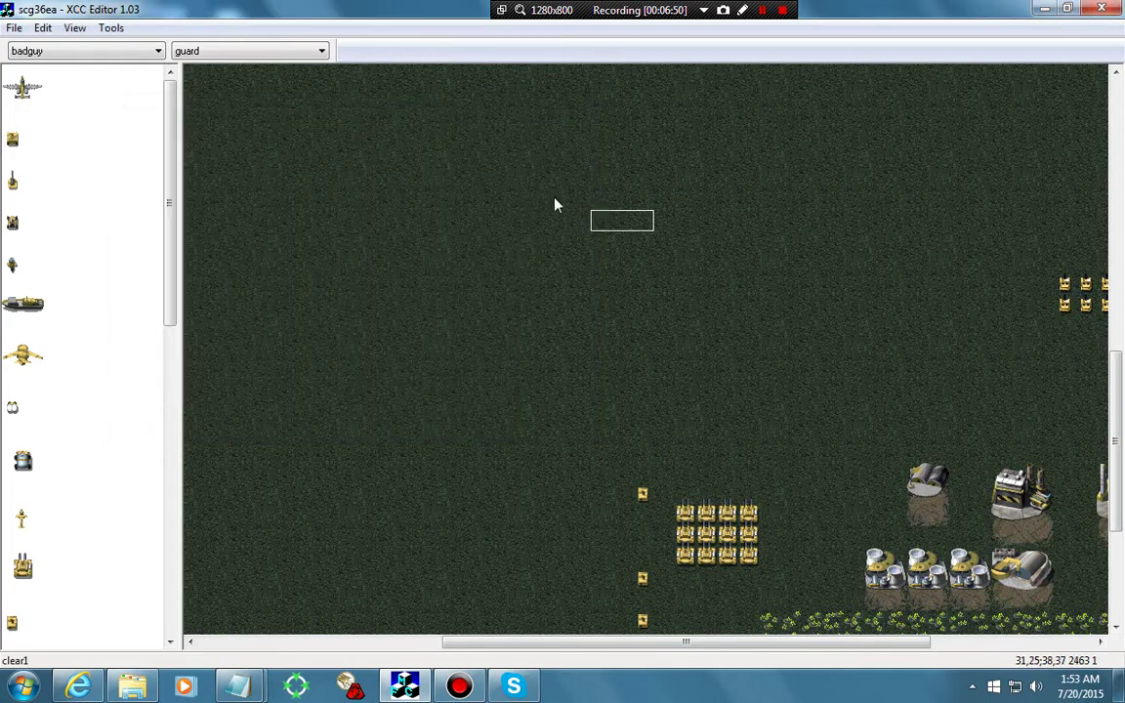
Step: Set waypoint 25 on the open ground northwest of the badguy tank group, at cell 33,39
{"action": "right_click", "coordinate": [596, 224]}
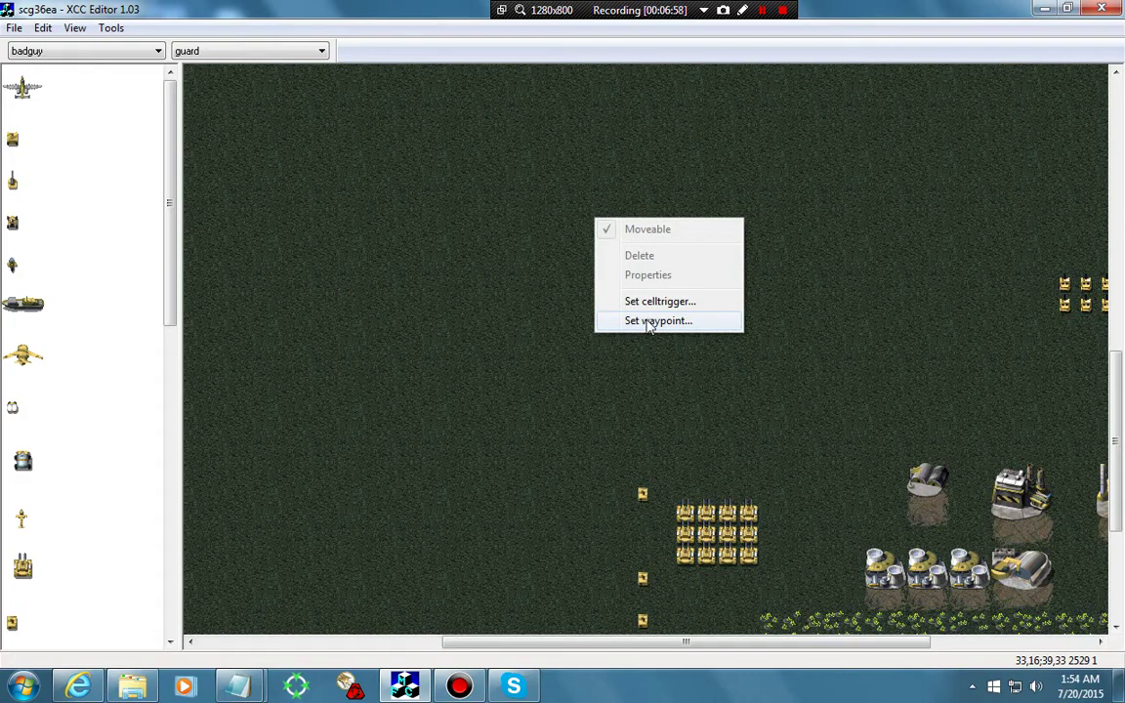
{"action": "left_click", "coordinate": [649, 322]}
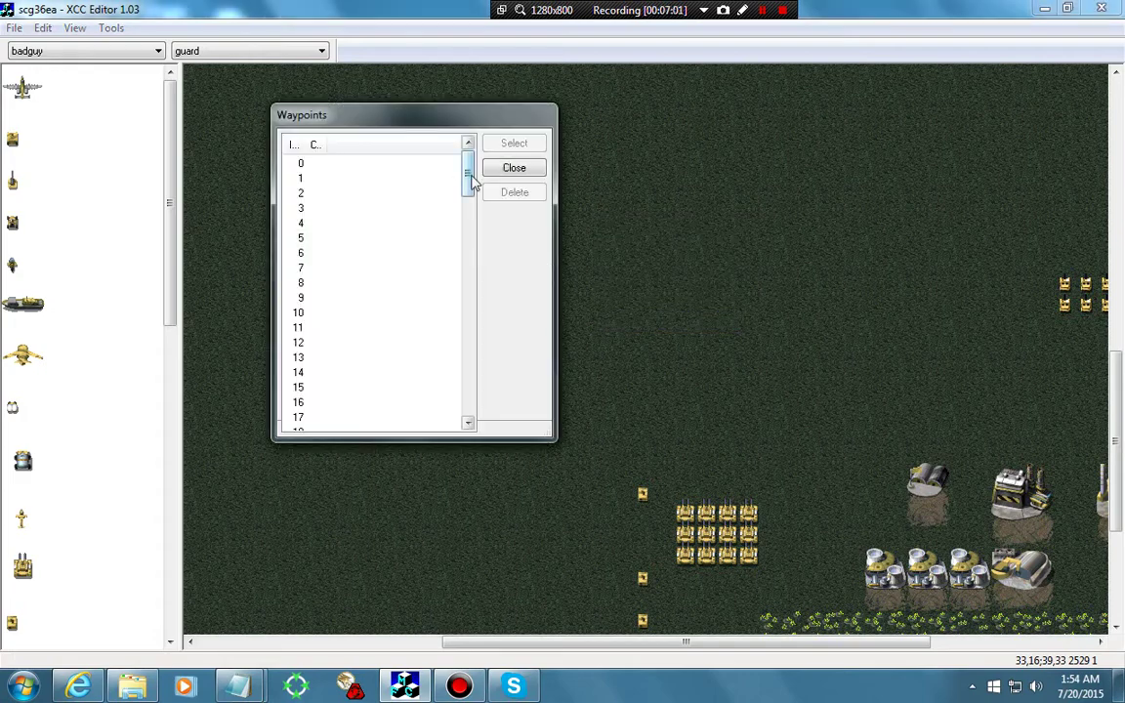
{"action": "left_click_drag", "start_coordinate": [466, 180], "coordinate": [465, 222]}
{"action": "left_click", "coordinate": [298, 254]}
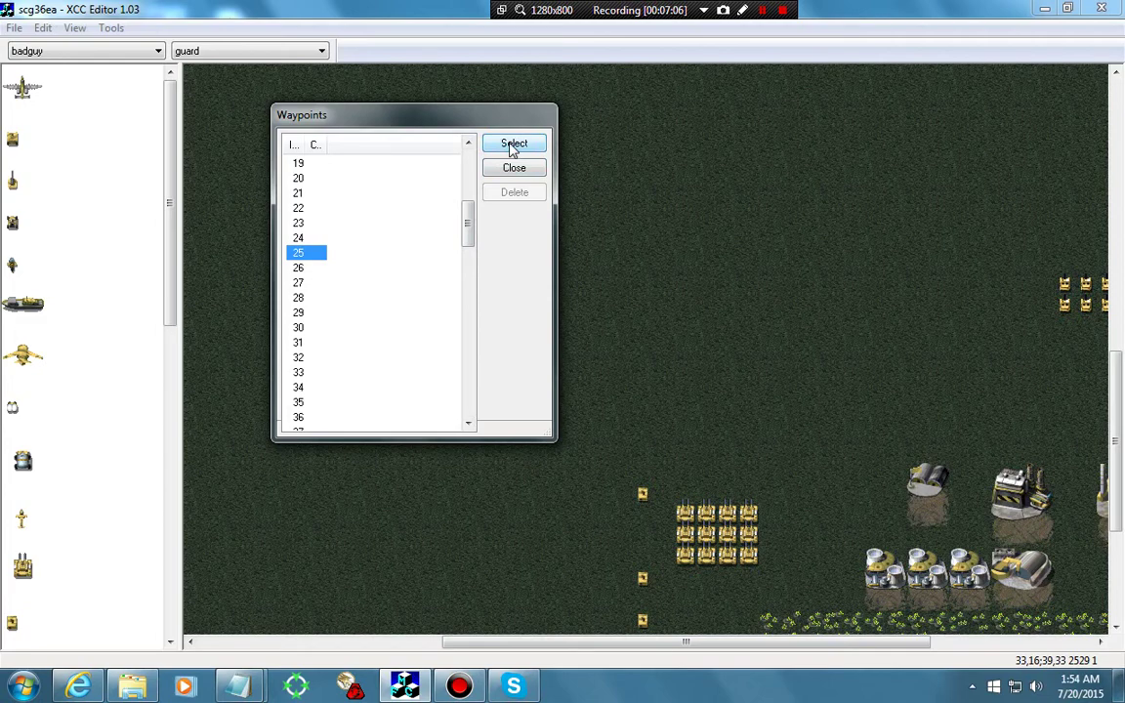
{"action": "left_click", "coordinate": [512, 145]}
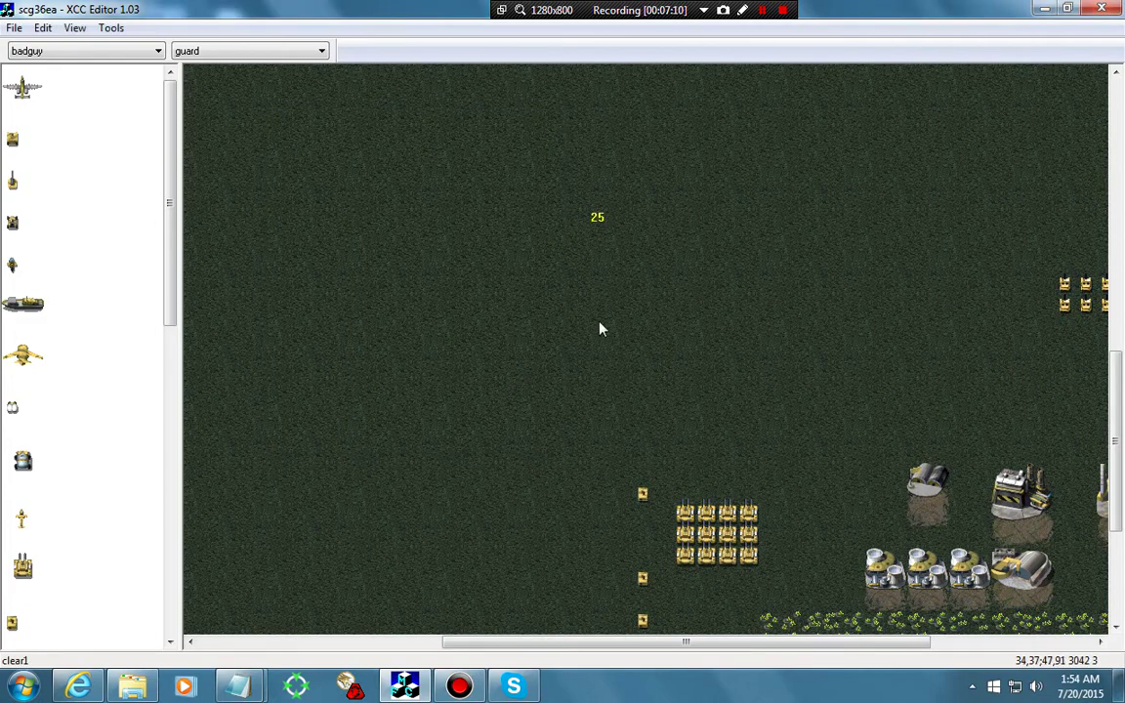
Step: Create a new trigger named flar with cause time and event dz at 'z'
{"action": "left_click", "coordinate": [43, 29]}
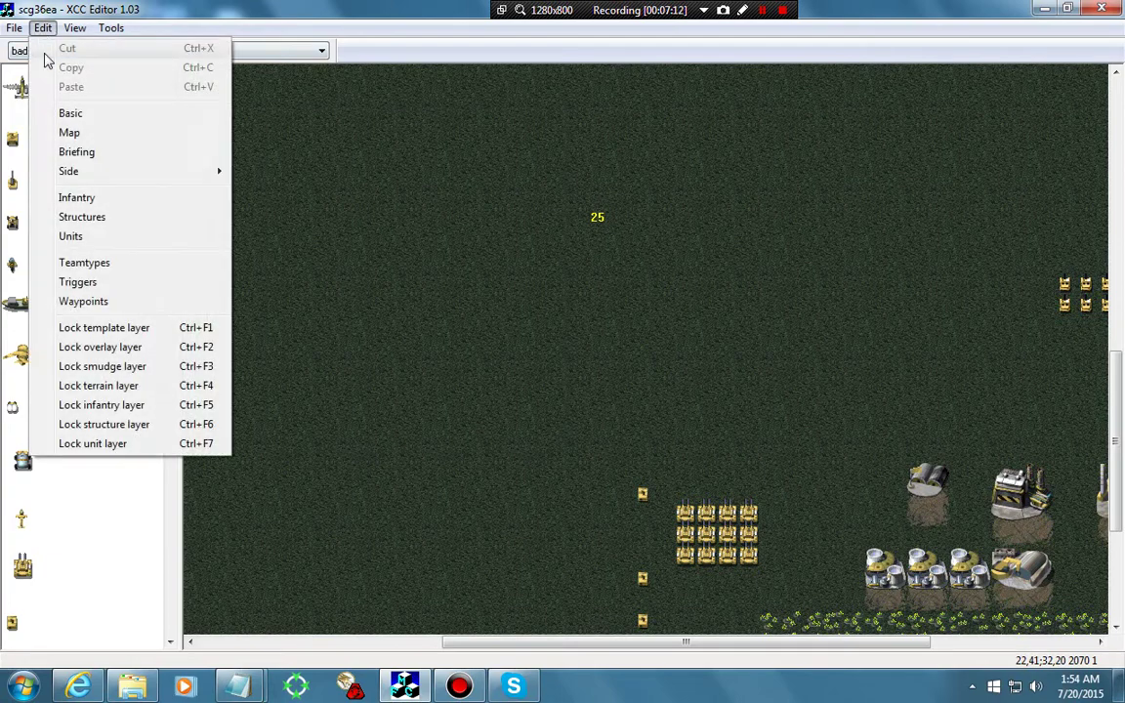
{"action": "left_click", "coordinate": [112, 286]}
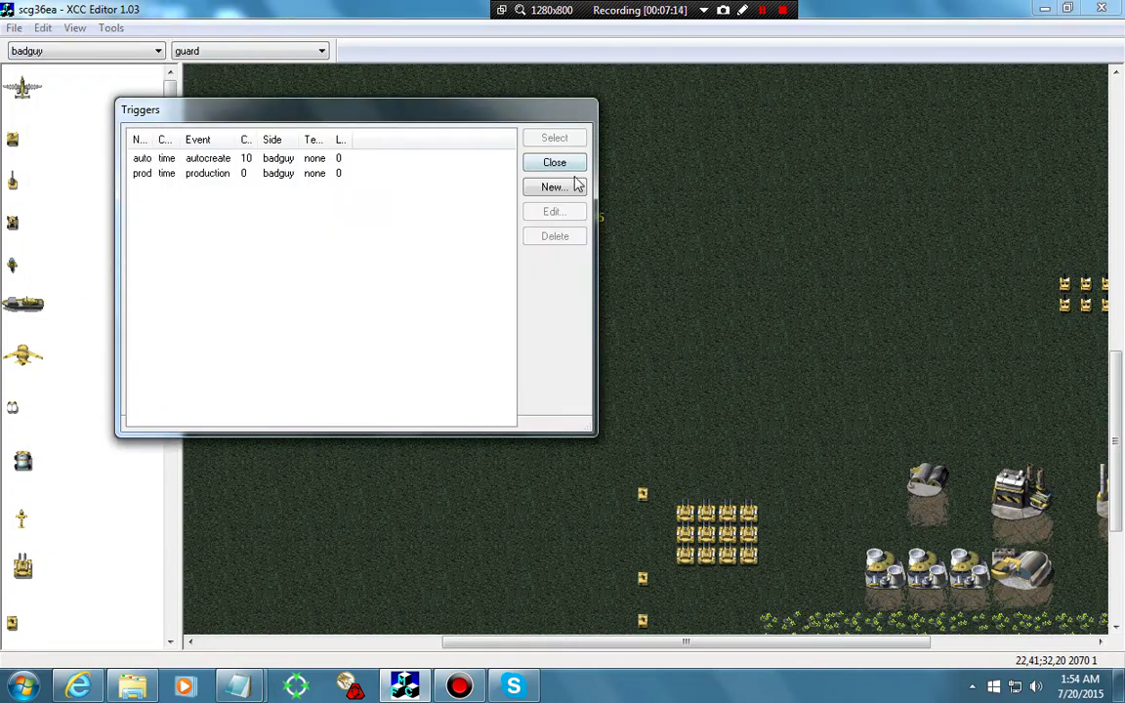
{"action": "left_click", "coordinate": [565, 188]}
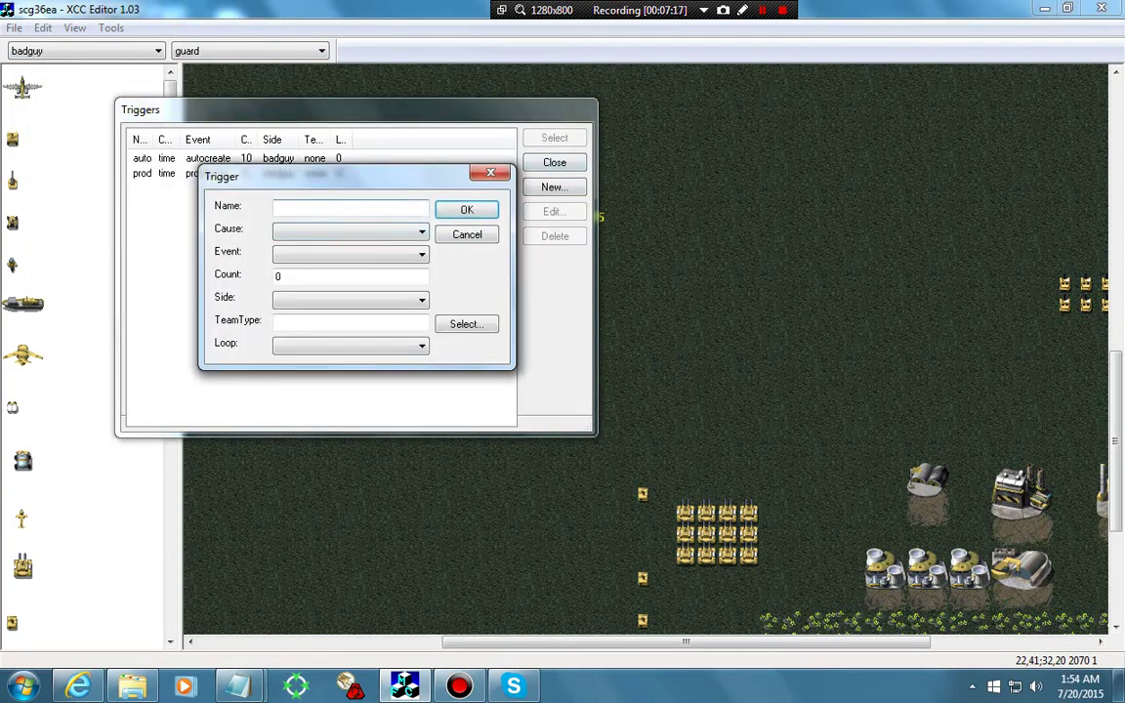
{"action": "left_click", "coordinate": [296, 232]}
{"action": "left_click", "coordinate": [312, 415]}
{"action": "left_click", "coordinate": [306, 254]}
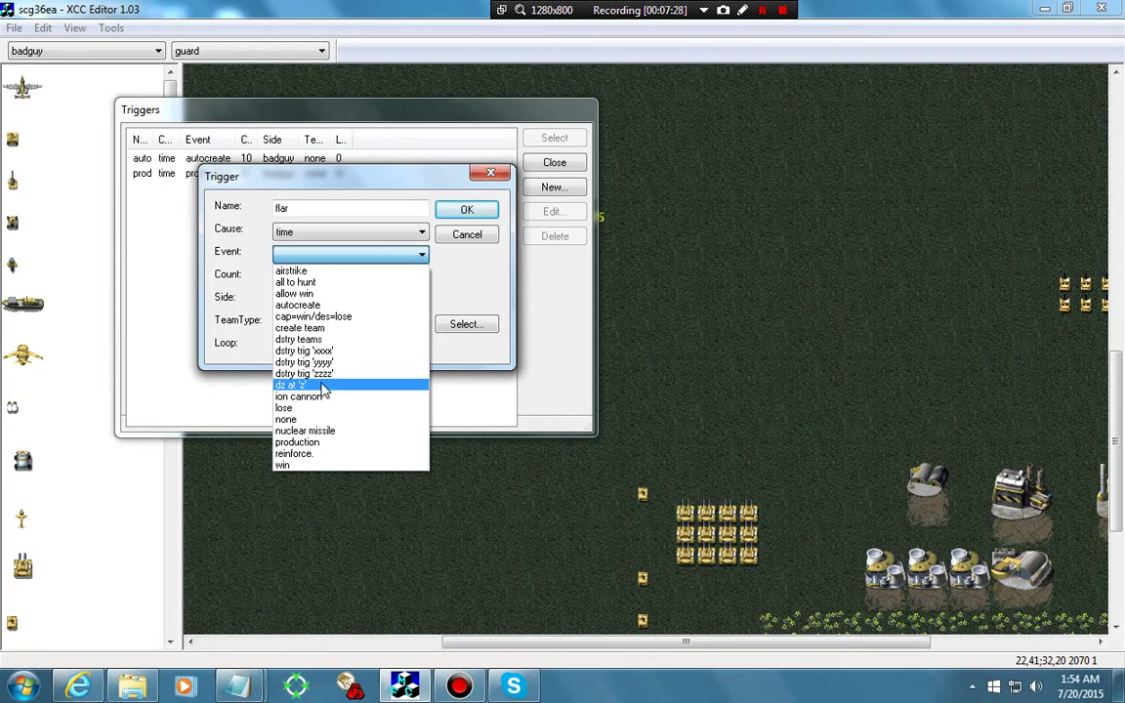
{"action": "left_click", "coordinate": [323, 386]}
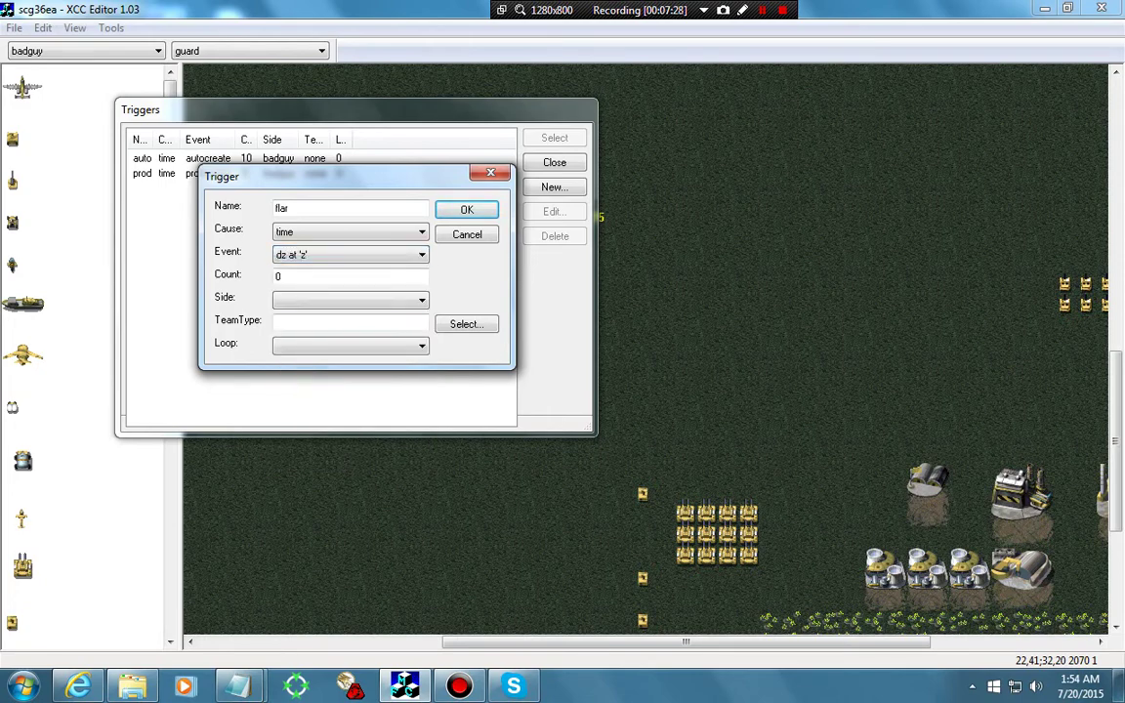
Step: Give the flar trigger side goodguy, loop 0 and count 10, save it and close the trigger list
{"action": "left_click", "coordinate": [310, 304]}
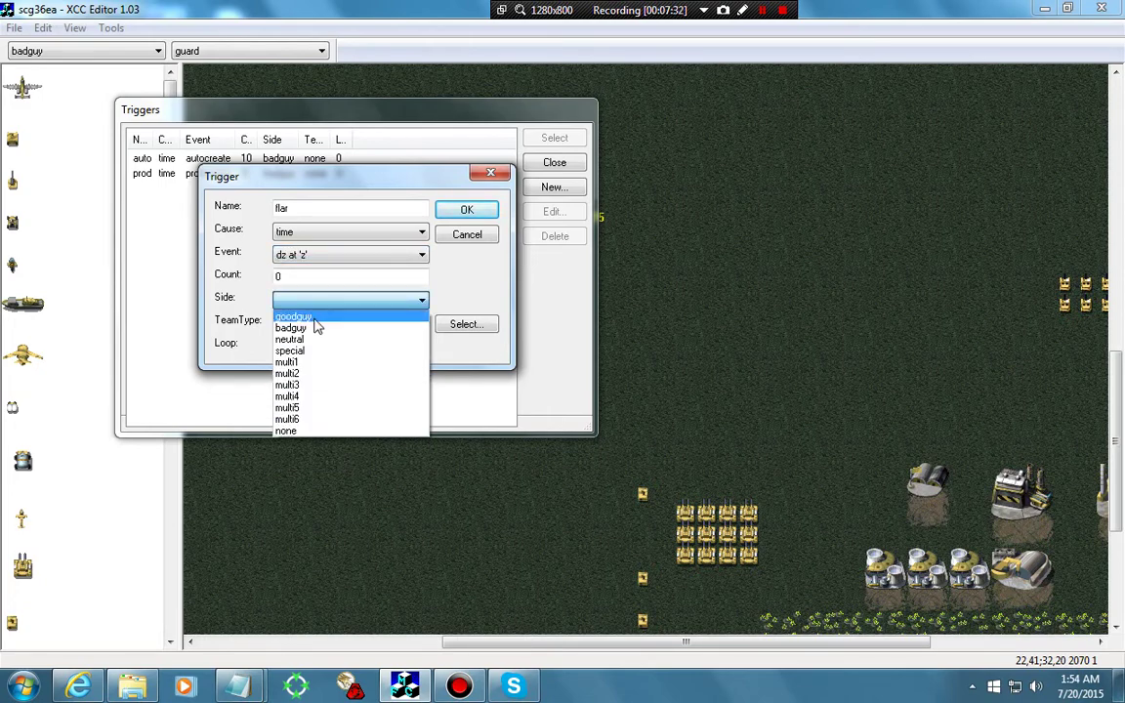
{"action": "left_click", "coordinate": [314, 319]}
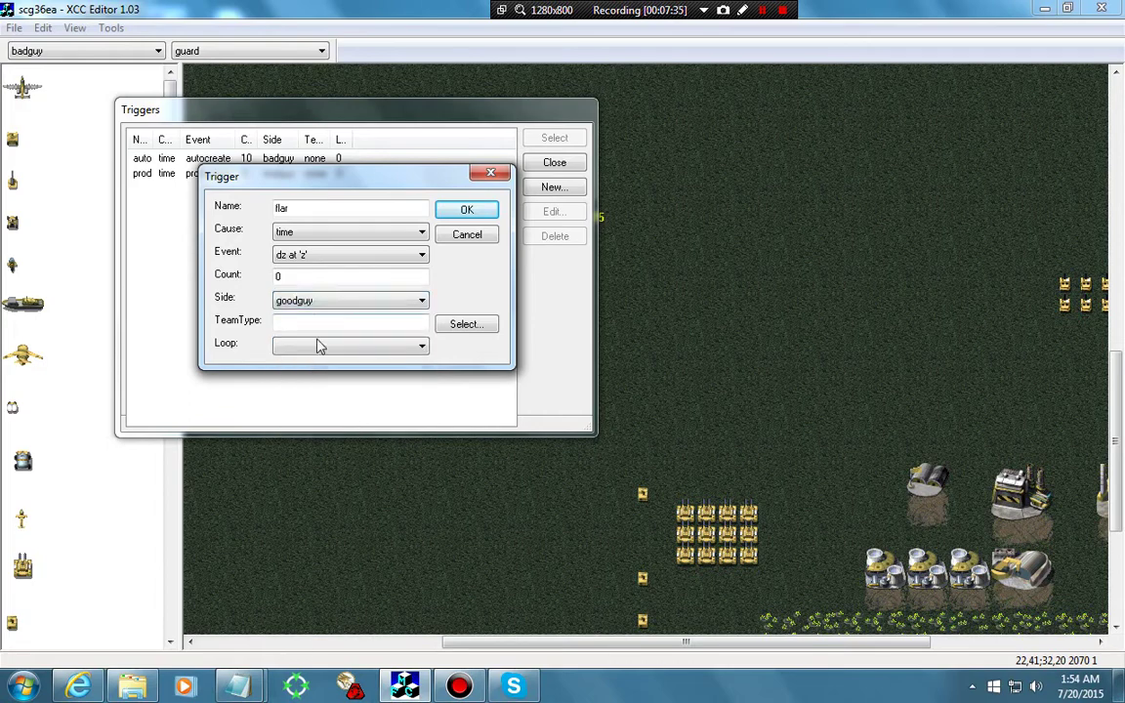
{"action": "left_click", "coordinate": [321, 347]}
{"action": "left_click", "coordinate": [323, 360]}
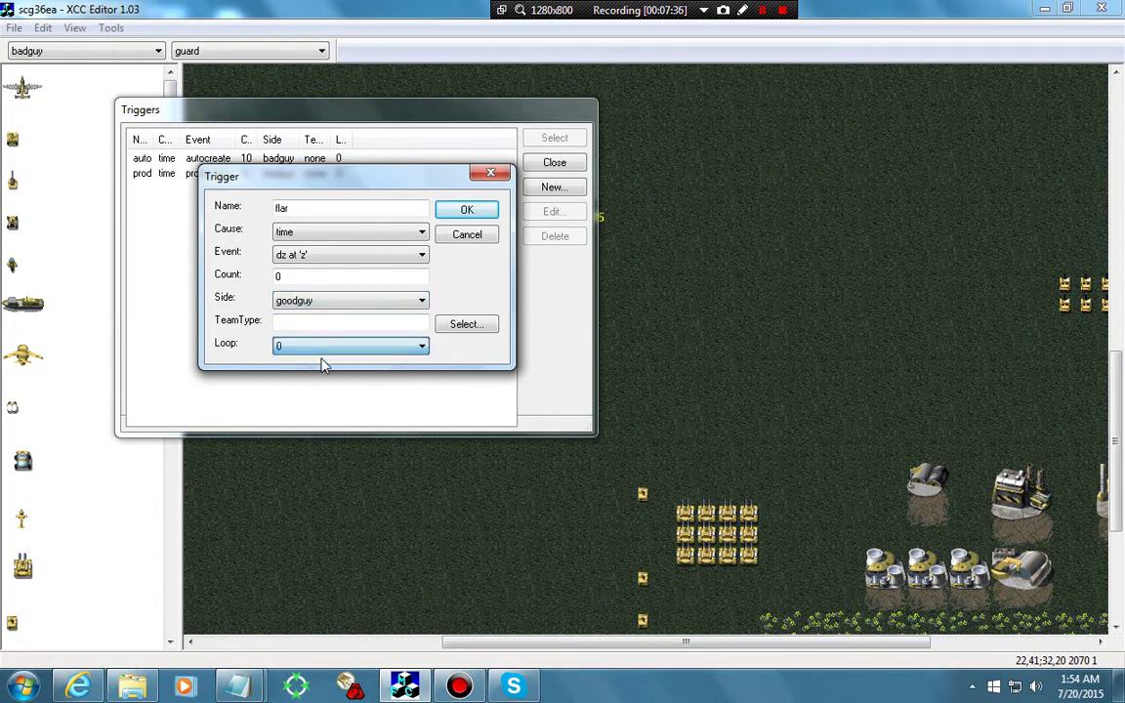
{"action": "left_click", "coordinate": [476, 215]}
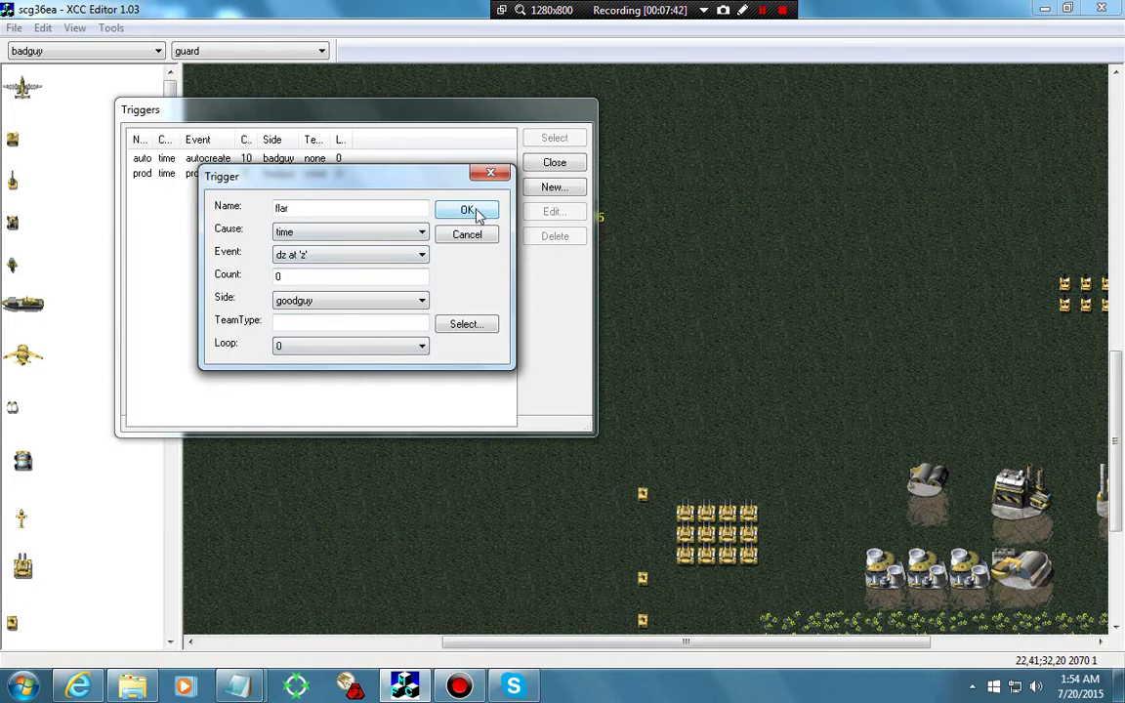
{"action": "left_click_drag", "start_coordinate": [311, 278], "coordinate": [195, 285]}
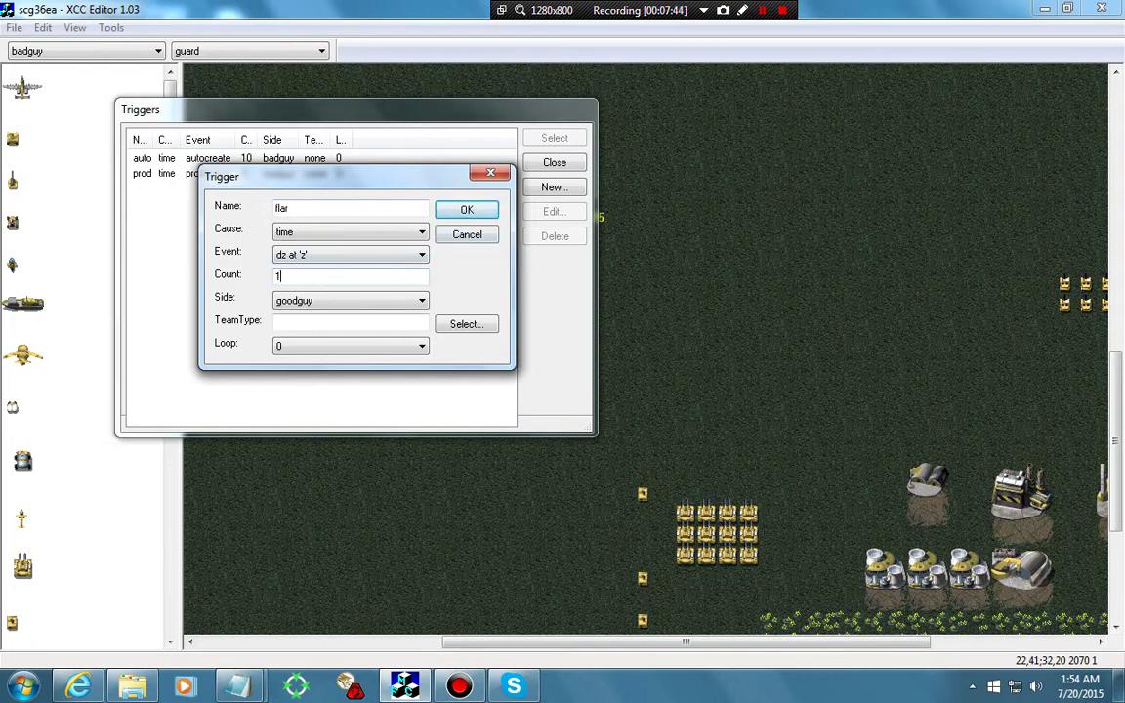
{"action": "left_click", "coordinate": [451, 211]}
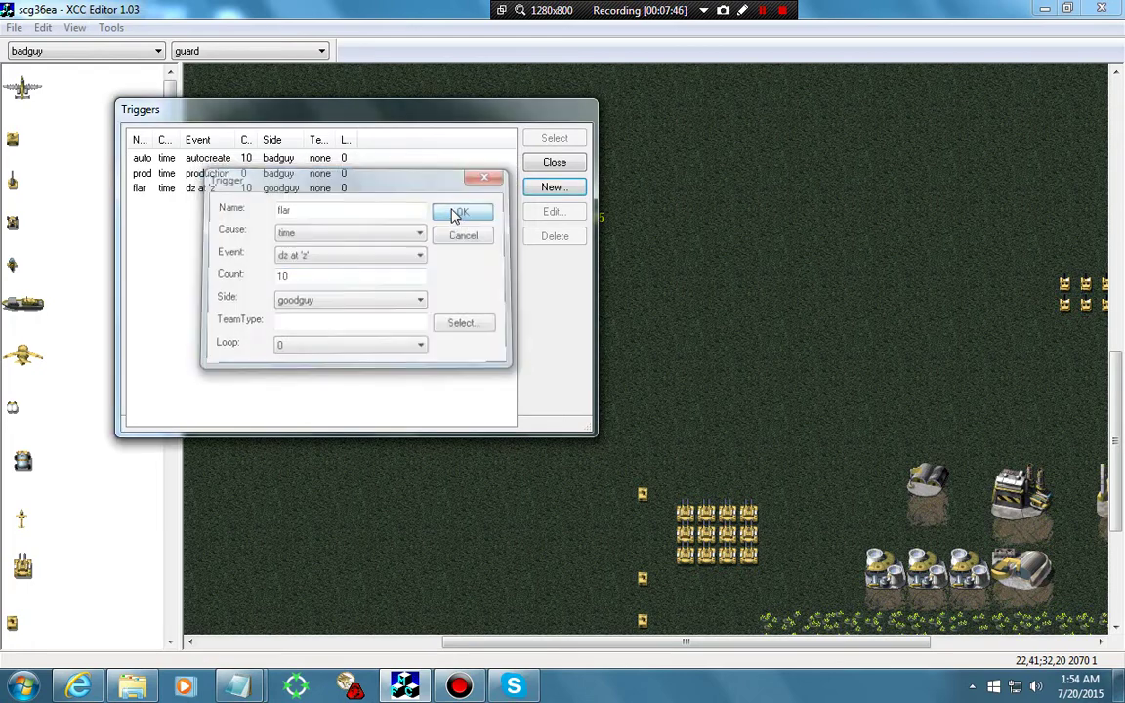
{"action": "left_click", "coordinate": [549, 166]}
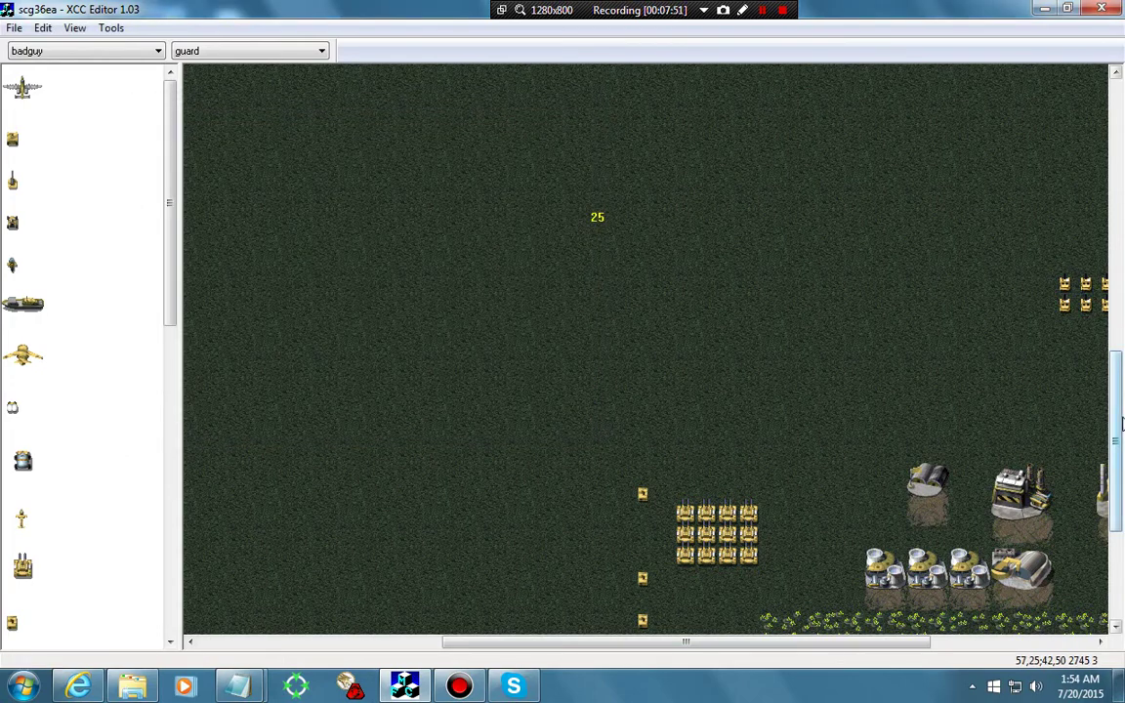
Step: Set waypoint 0 near the map's northeast corner at cell 54,5
{"action": "left_click_drag", "start_coordinate": [1114, 417], "coordinate": [1074, 202]}
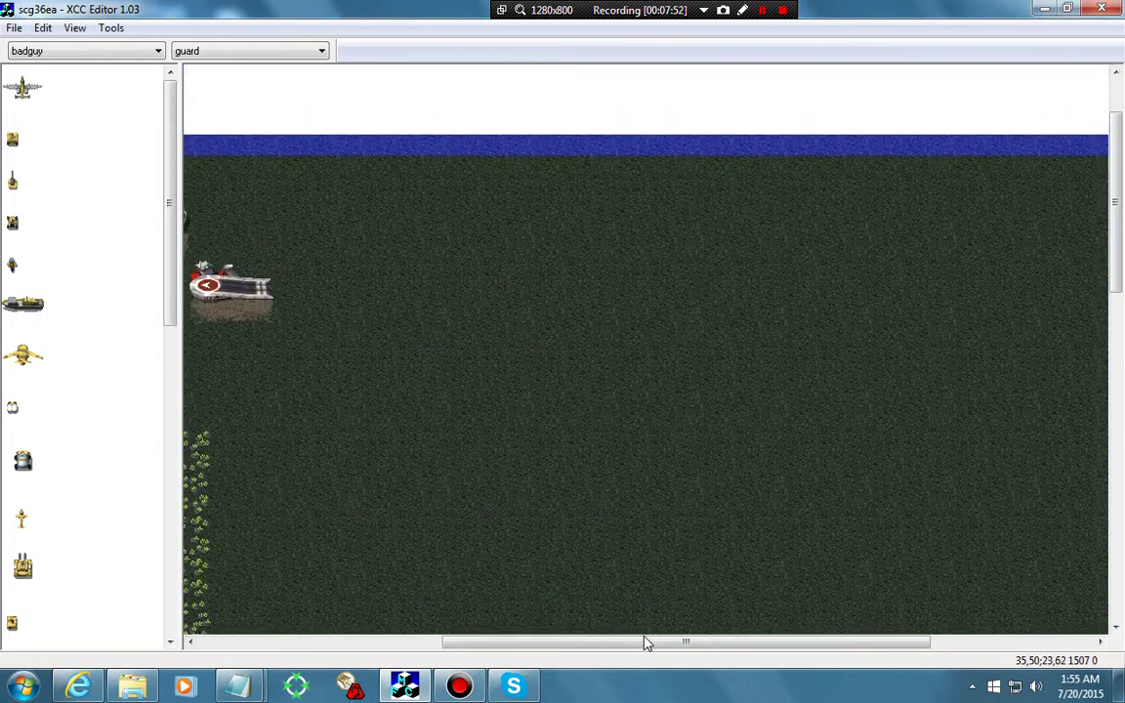
{"action": "left_click_drag", "start_coordinate": [645, 640], "coordinate": [802, 605]}
{"action": "right_click", "coordinate": [811, 262]}
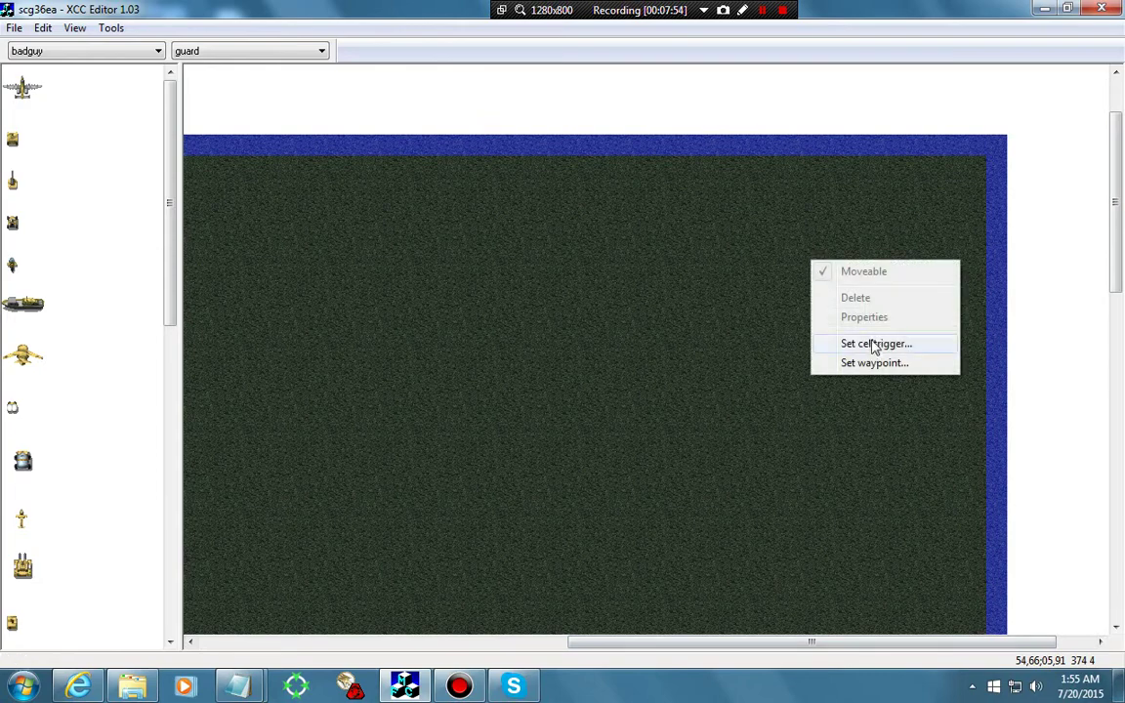
{"action": "left_click", "coordinate": [871, 362]}
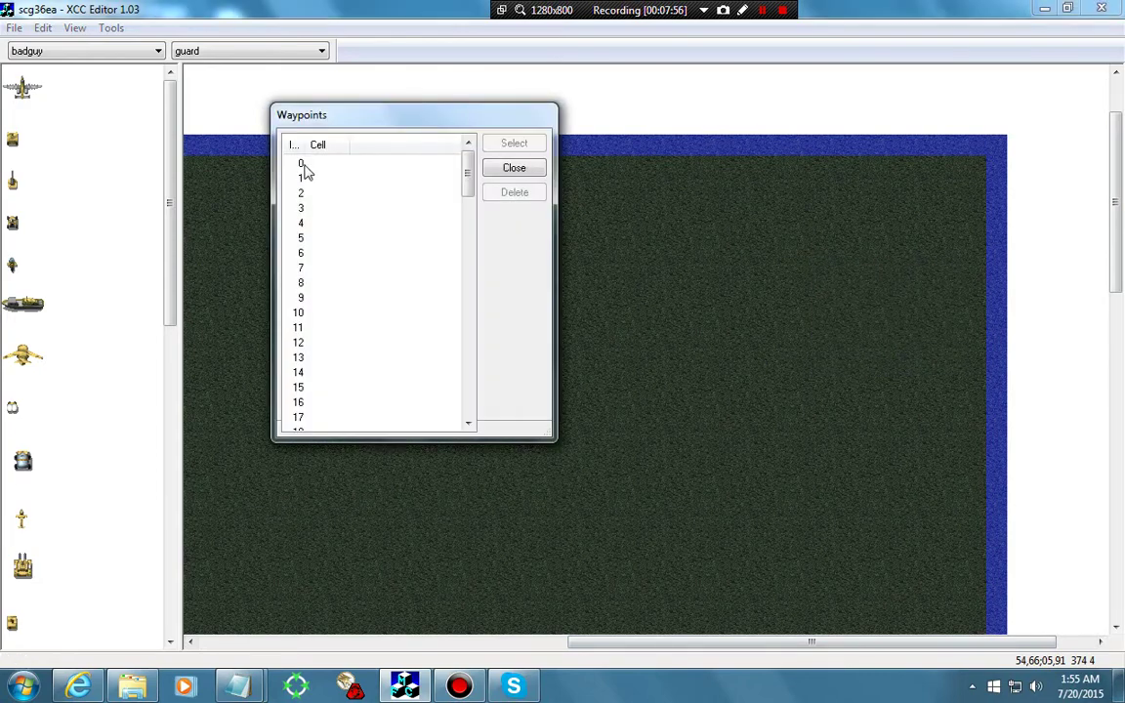
{"action": "left_click", "coordinate": [304, 165]}
{"action": "left_click", "coordinate": [514, 142]}
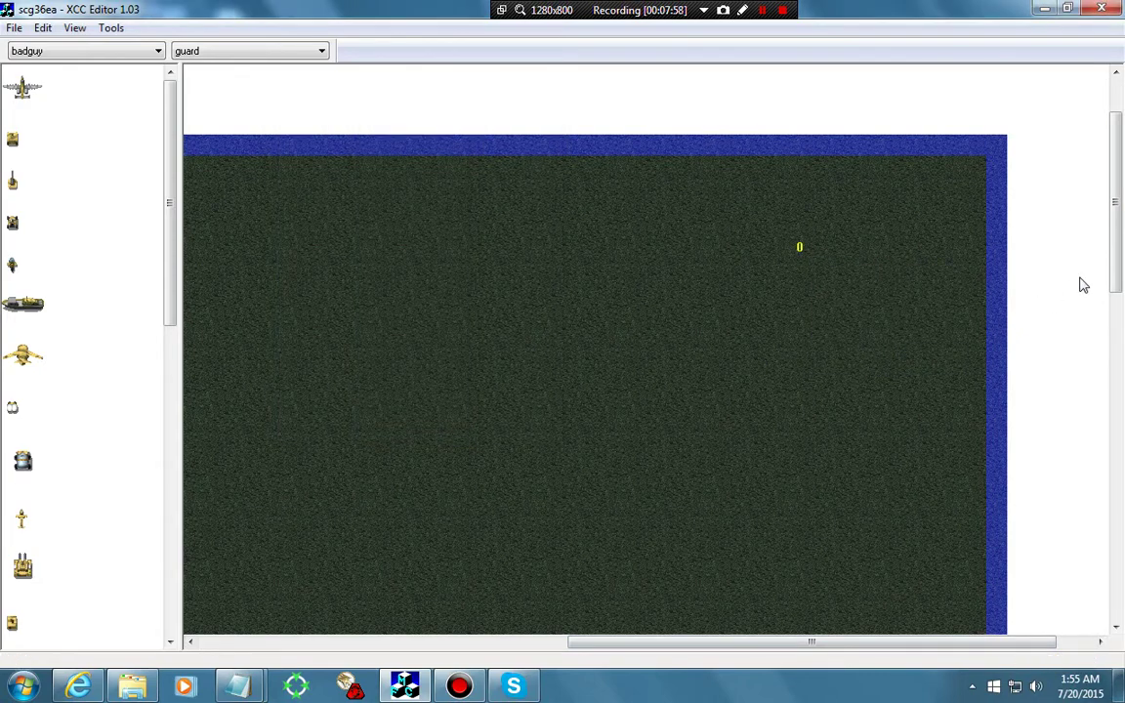
Step: Set waypoint 1 on the open ground north of the badguy base at cell 52,45
{"action": "left_click_drag", "start_coordinate": [1119, 255], "coordinate": [1107, 409]}
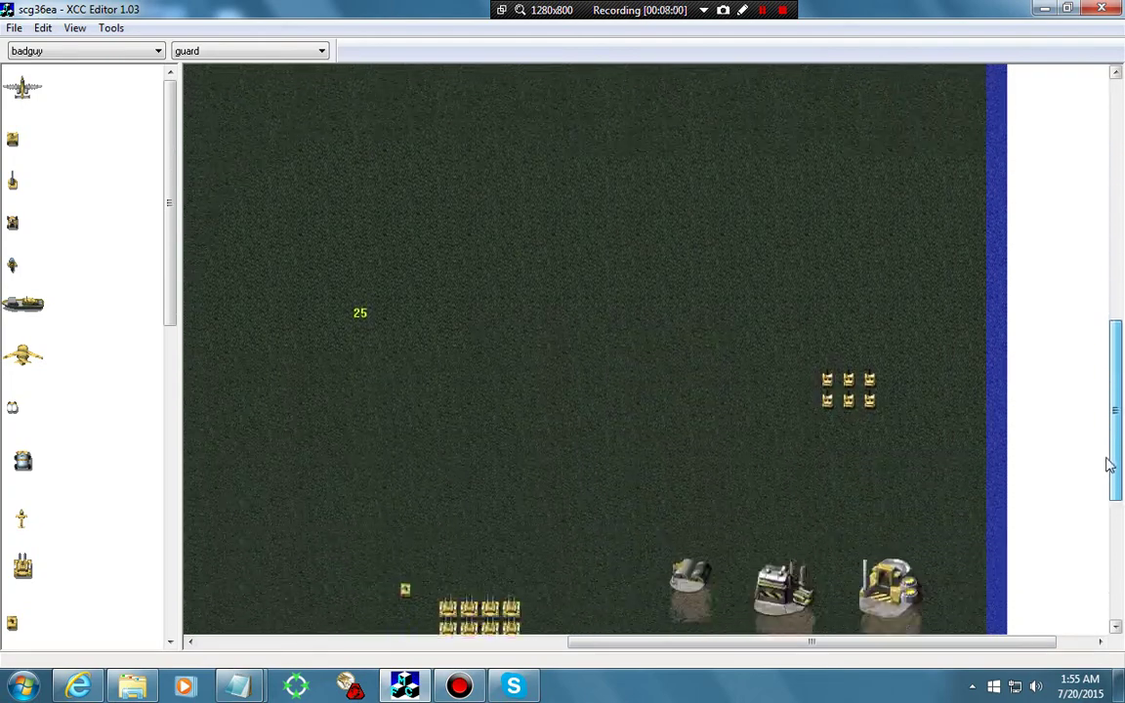
{"action": "right_click", "coordinate": [770, 403]}
{"action": "left_click", "coordinate": [832, 505]}
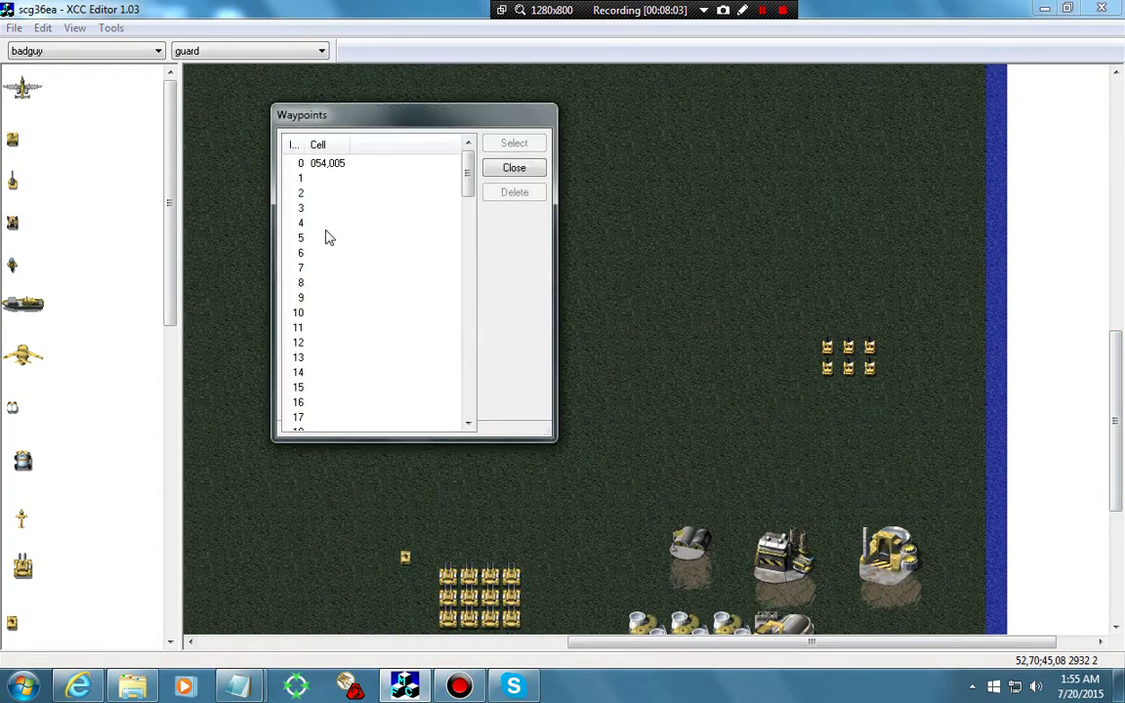
{"action": "left_click", "coordinate": [313, 178]}
{"action": "left_click", "coordinate": [507, 148]}
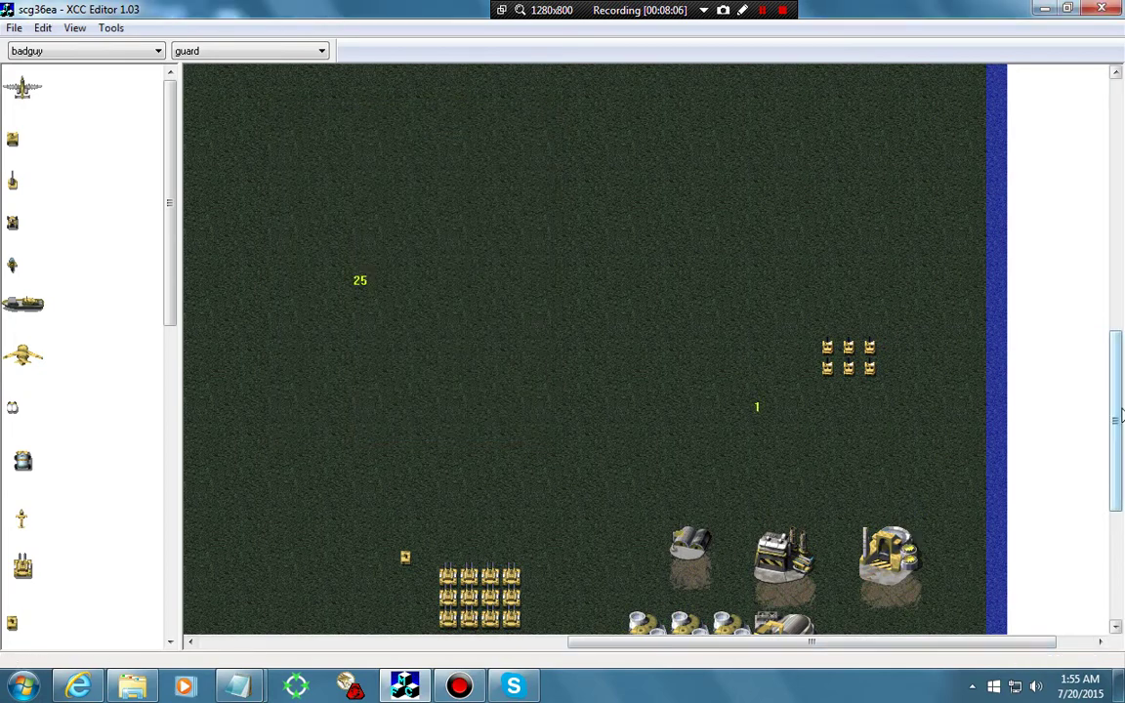
Step: Set waypoint 2 near the map's southwest corner at cell 5,54
{"action": "left_click_drag", "start_coordinate": [928, 644], "coordinate": [552, 644]}
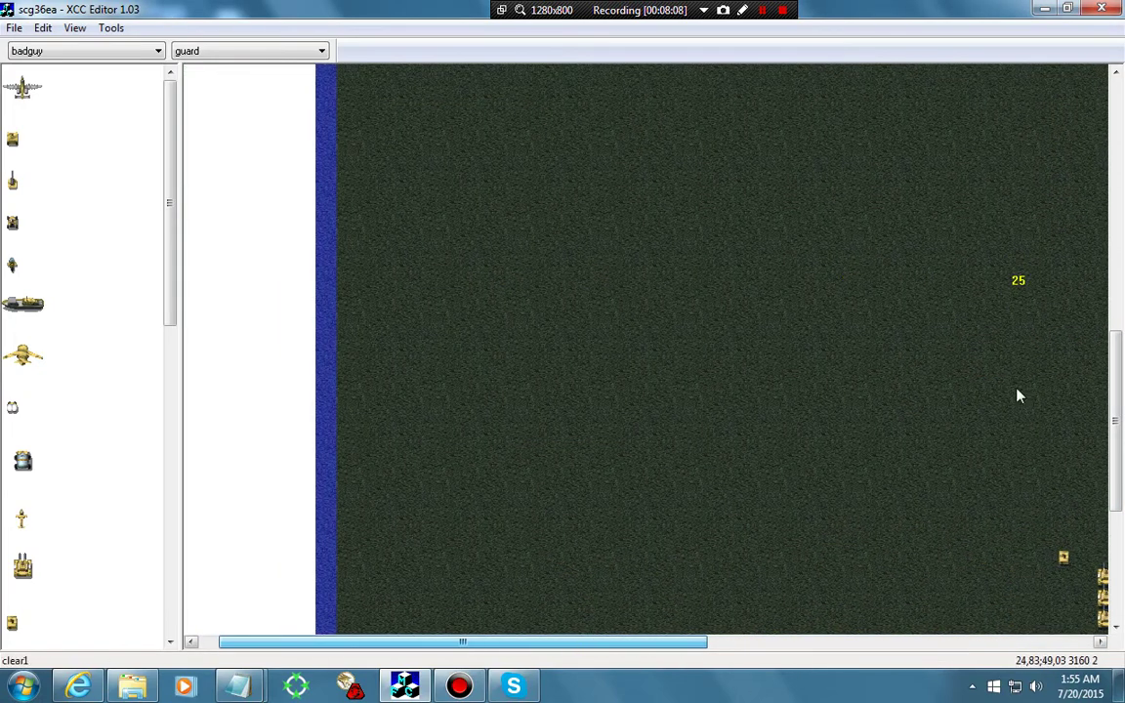
{"action": "left_click_drag", "start_coordinate": [1120, 335], "coordinate": [1121, 443]}
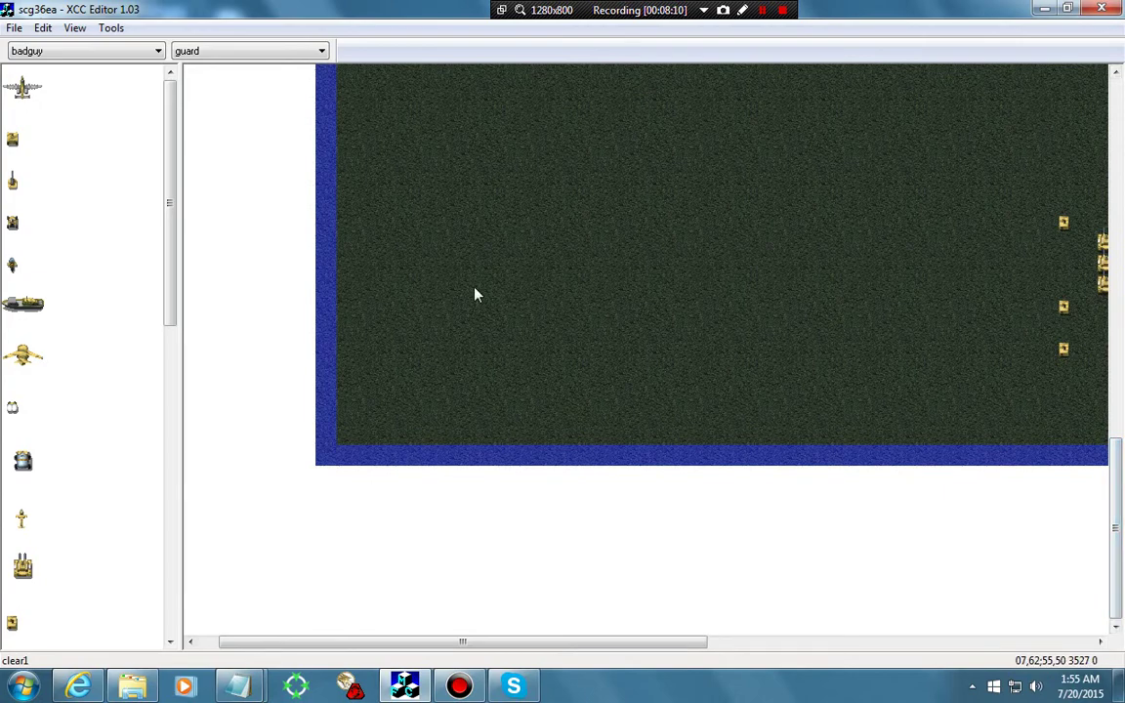
{"action": "right_click", "coordinate": [441, 274]}
{"action": "left_click", "coordinate": [503, 376]}
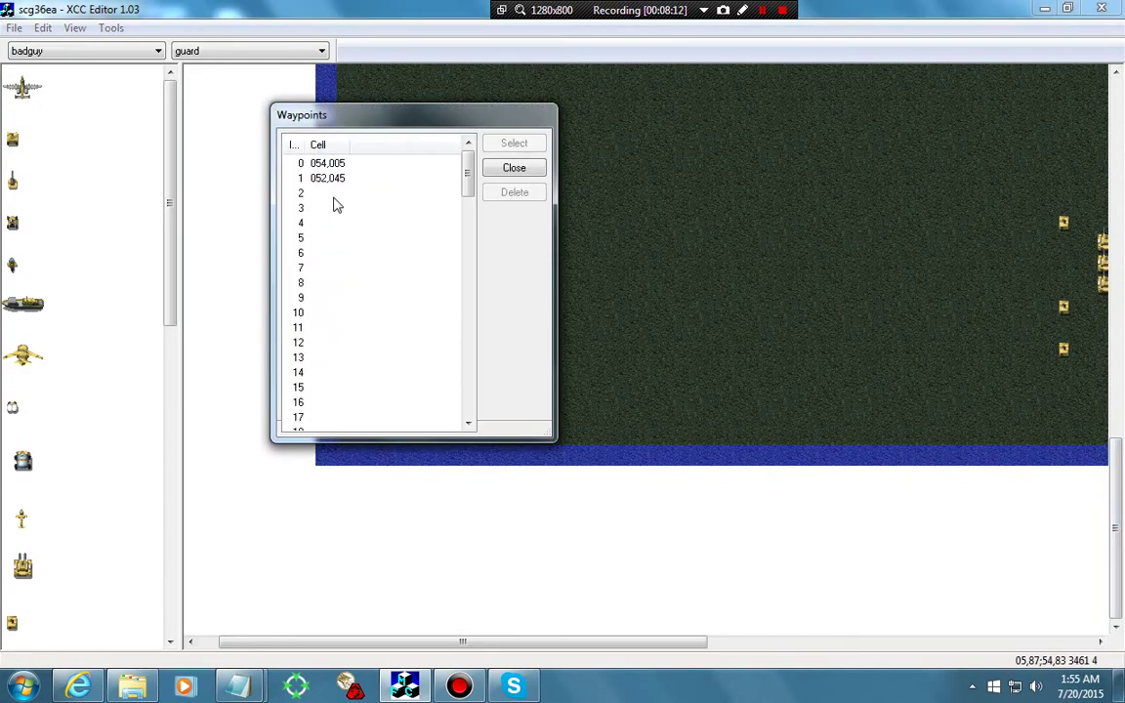
{"action": "left_click", "coordinate": [322, 193]}
{"action": "left_click", "coordinate": [489, 145]}
Step: Set waypoint 3 just west of the badguy power plants at cell 44,56
{"action": "left_click_drag", "start_coordinate": [643, 646], "coordinate": [1001, 625]}
{"action": "right_click", "coordinate": [838, 284]}
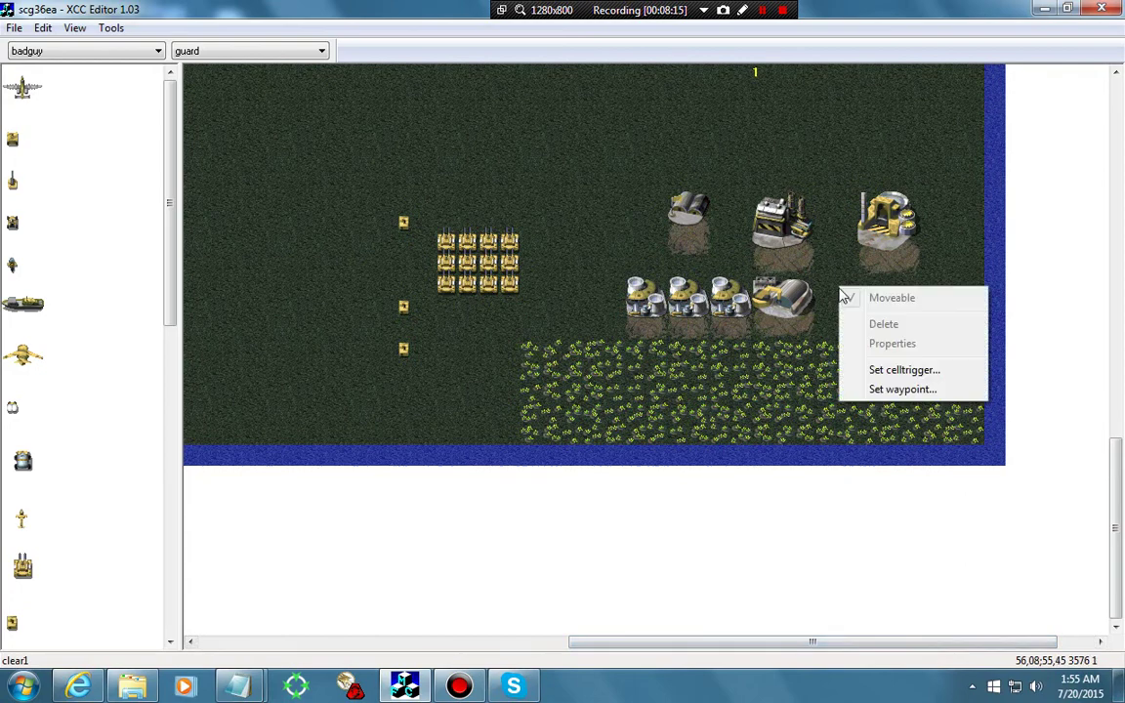
{"action": "right_click", "coordinate": [595, 316]}
{"action": "left_click", "coordinate": [658, 416]}
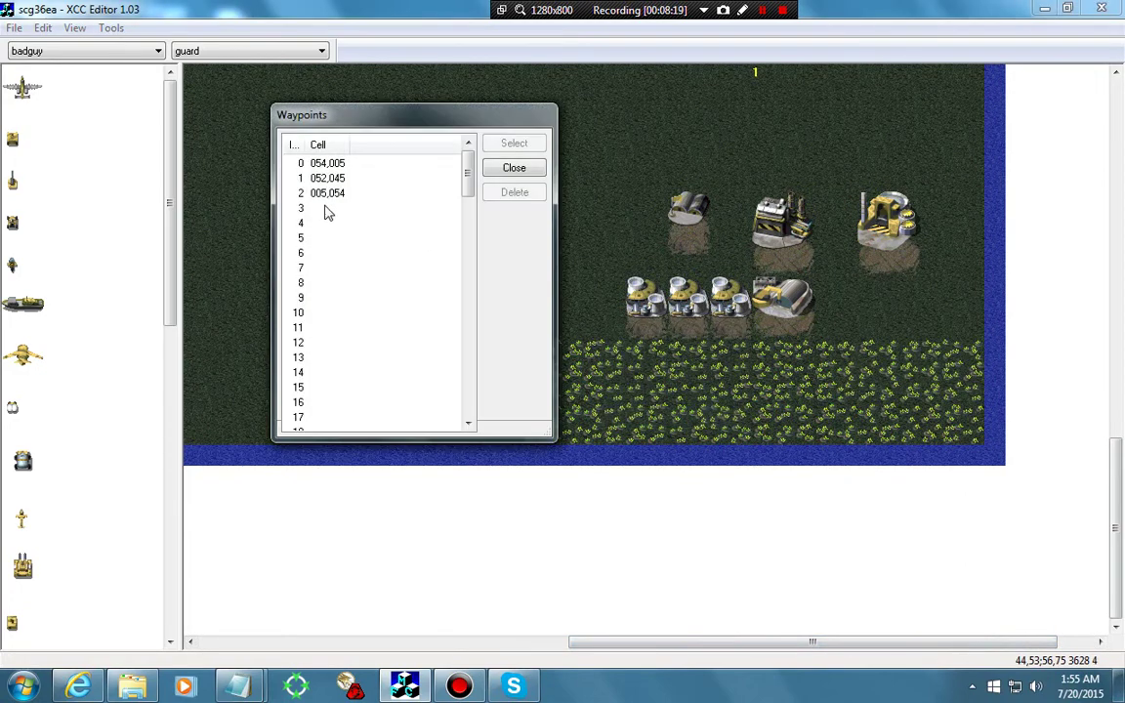
{"action": "left_click", "coordinate": [326, 208]}
{"action": "left_click", "coordinate": [488, 146]}
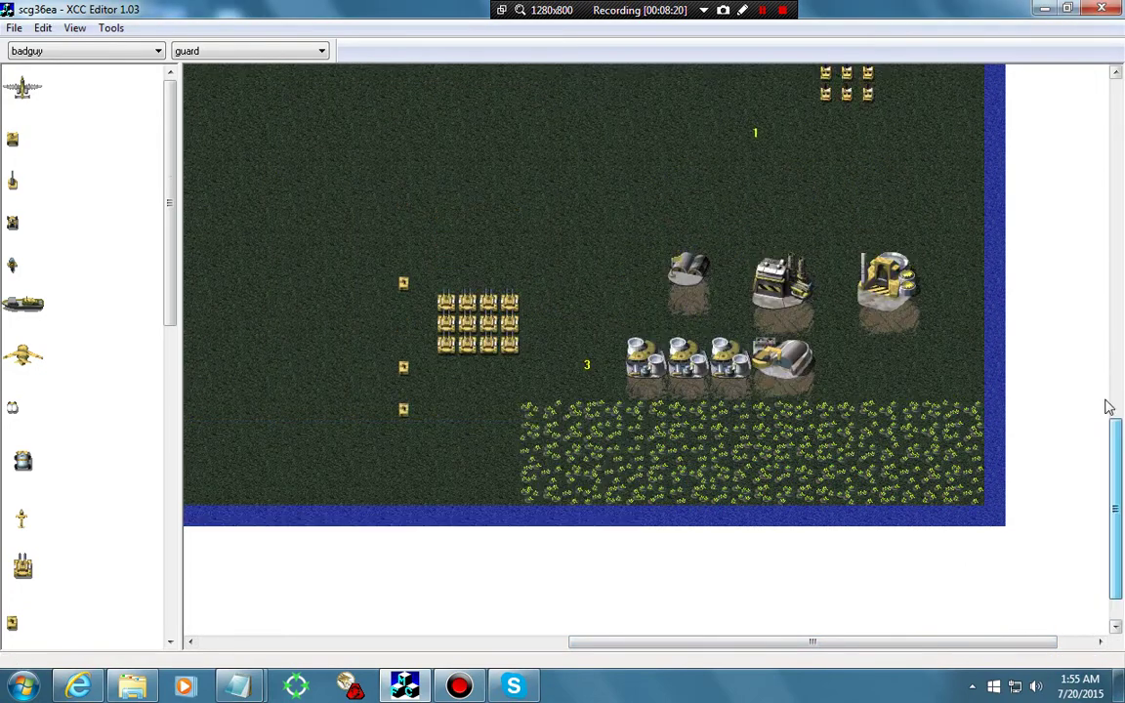
Step: Create a new teamtype named auto1 for the badguy side with a U1 value of 15
{"action": "left_click_drag", "start_coordinate": [1107, 408], "coordinate": [1027, 136]}
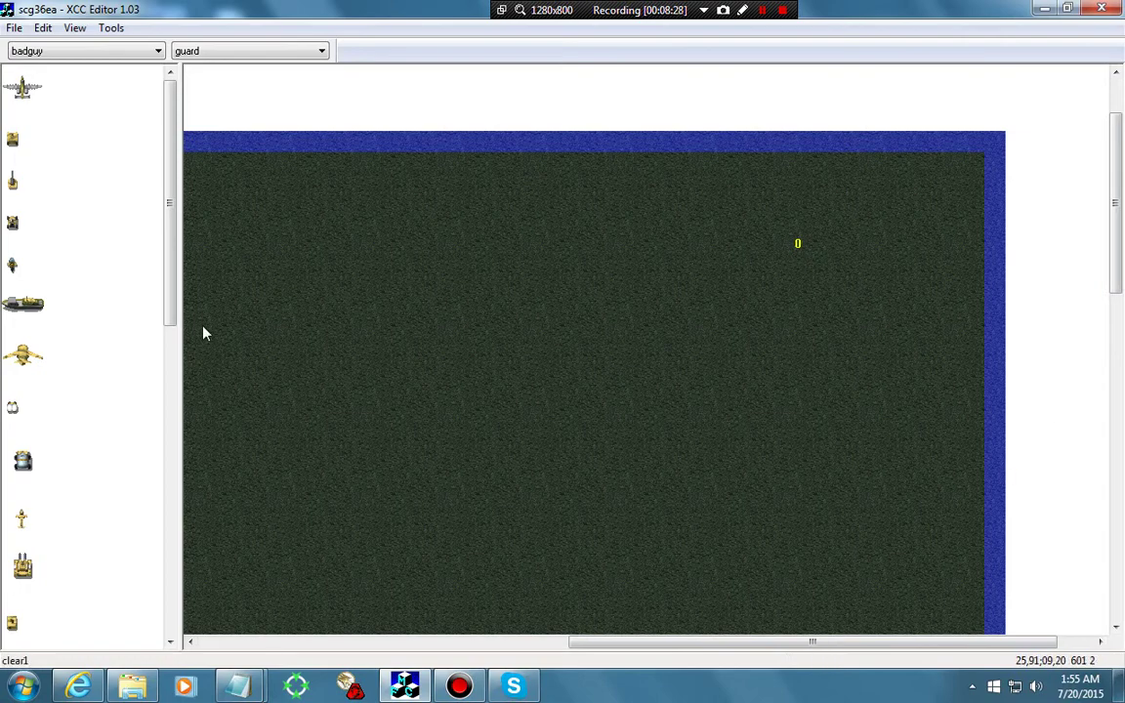
{"action": "left_click_drag", "start_coordinate": [752, 636], "coordinate": [487, 631]}
{"action": "left_click", "coordinate": [43, 28]}
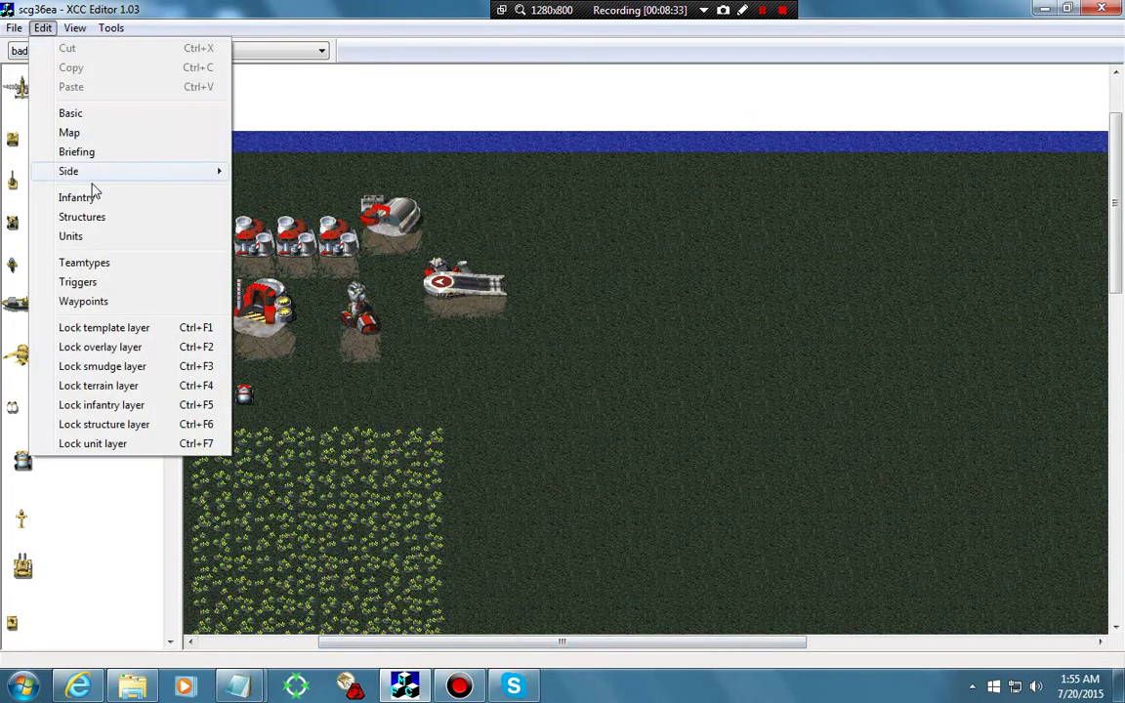
{"action": "left_click", "coordinate": [84, 263]}
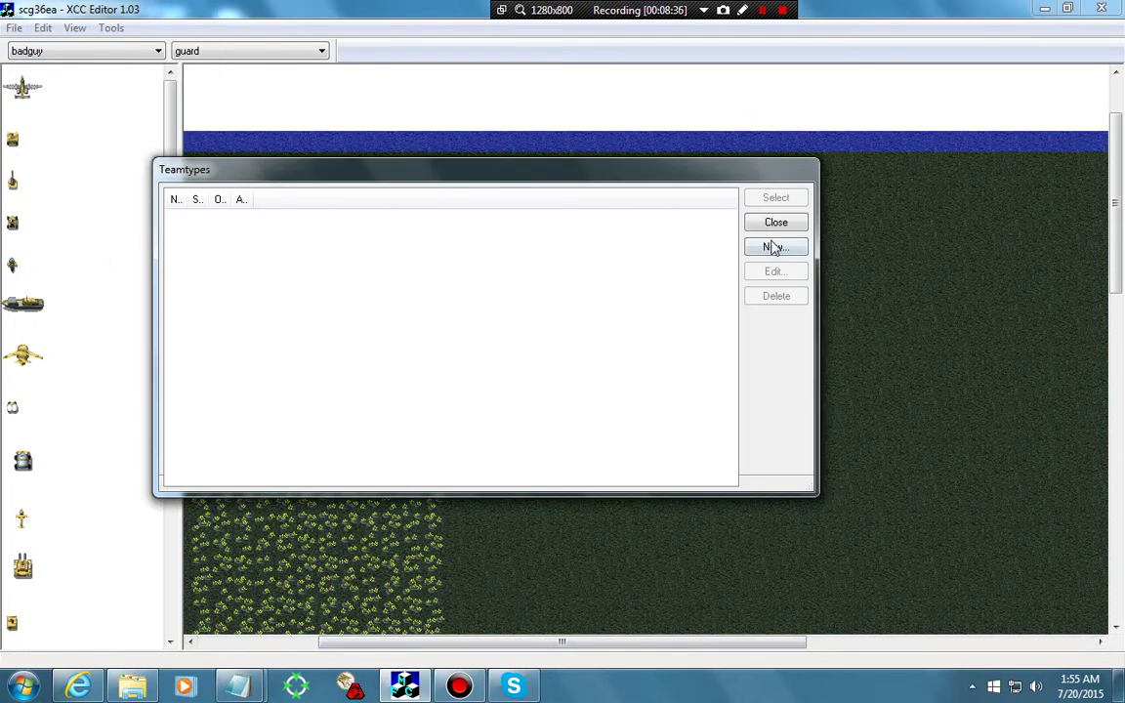
{"action": "left_click", "coordinate": [772, 247]}
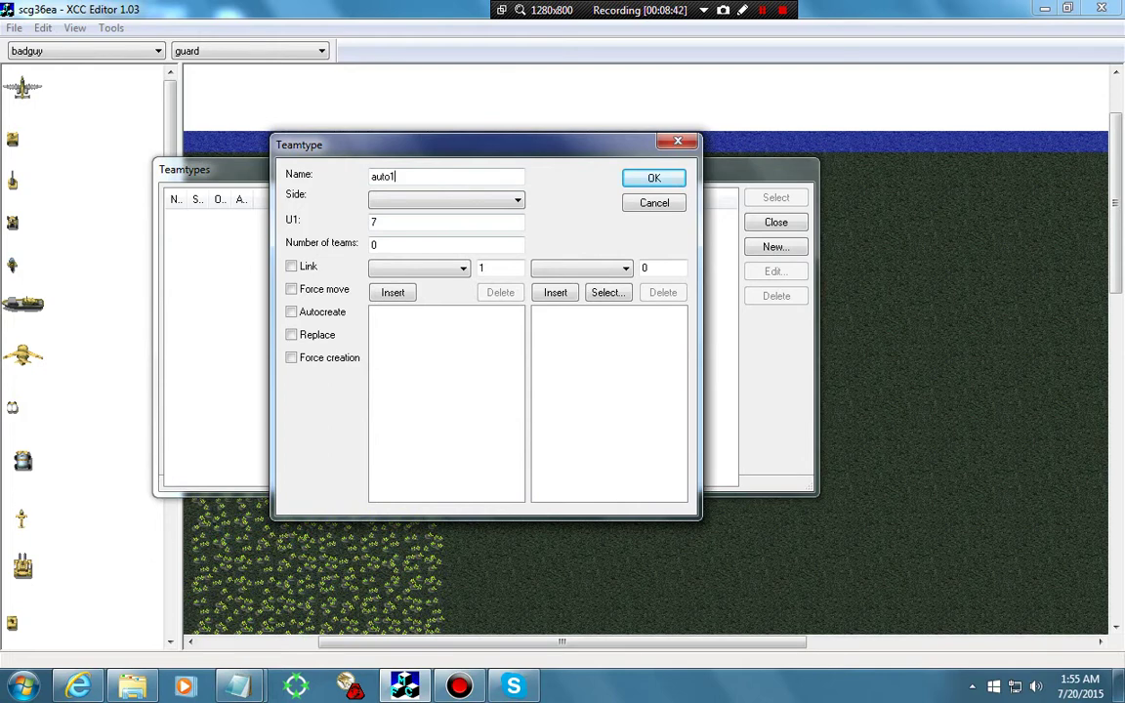
{"action": "type", "text": "auto1"}
{"action": "left_click", "coordinate": [455, 201]}
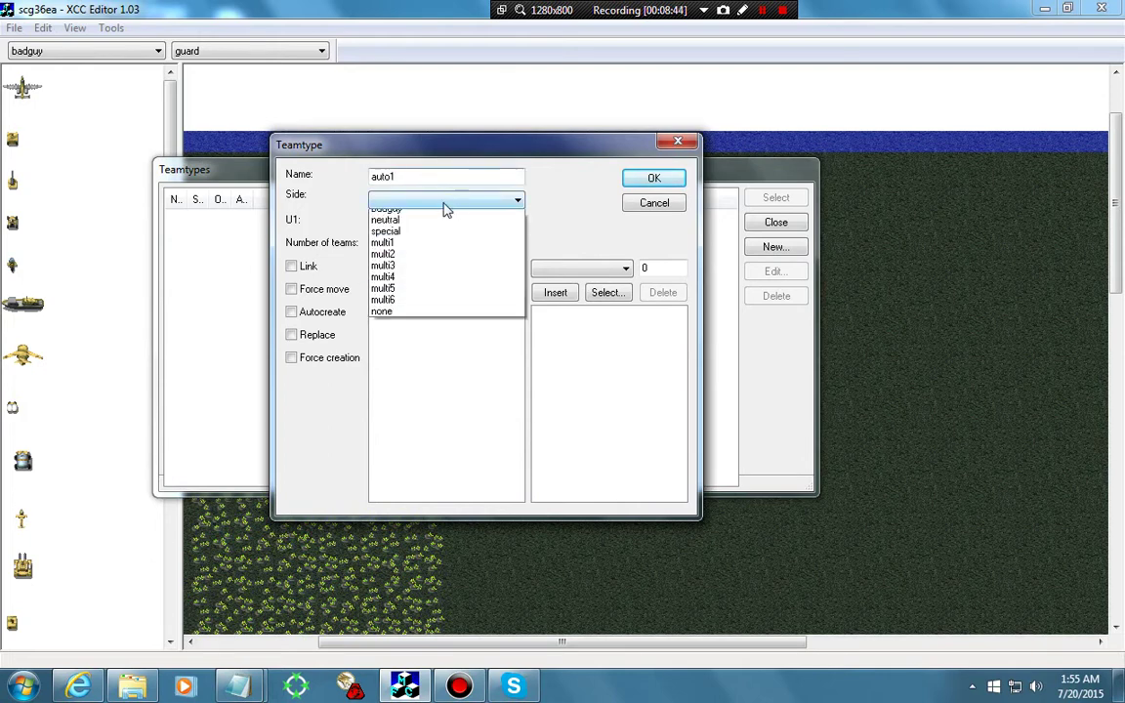
{"action": "left_click", "coordinate": [434, 213]}
{"action": "key", "text": "Tab"}
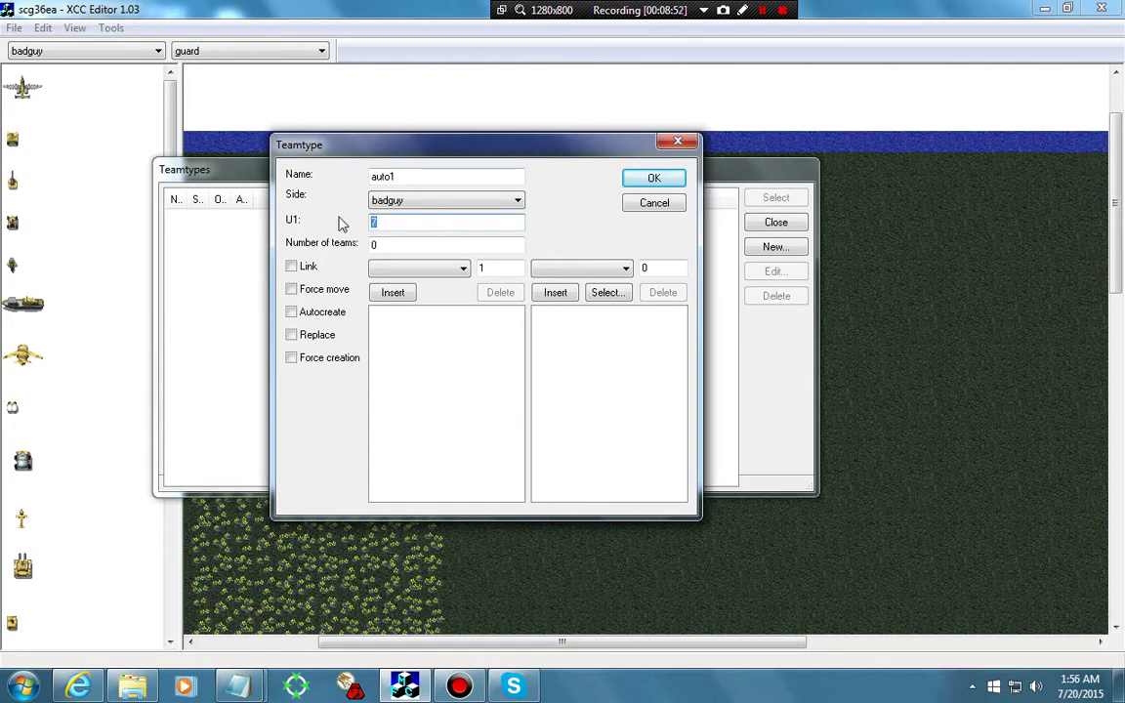
{"action": "type", "text": "15"}
Step: Add one Light Tank and one Flame Tank to the auto1 team's objects
{"action": "left_click", "coordinate": [434, 270]}
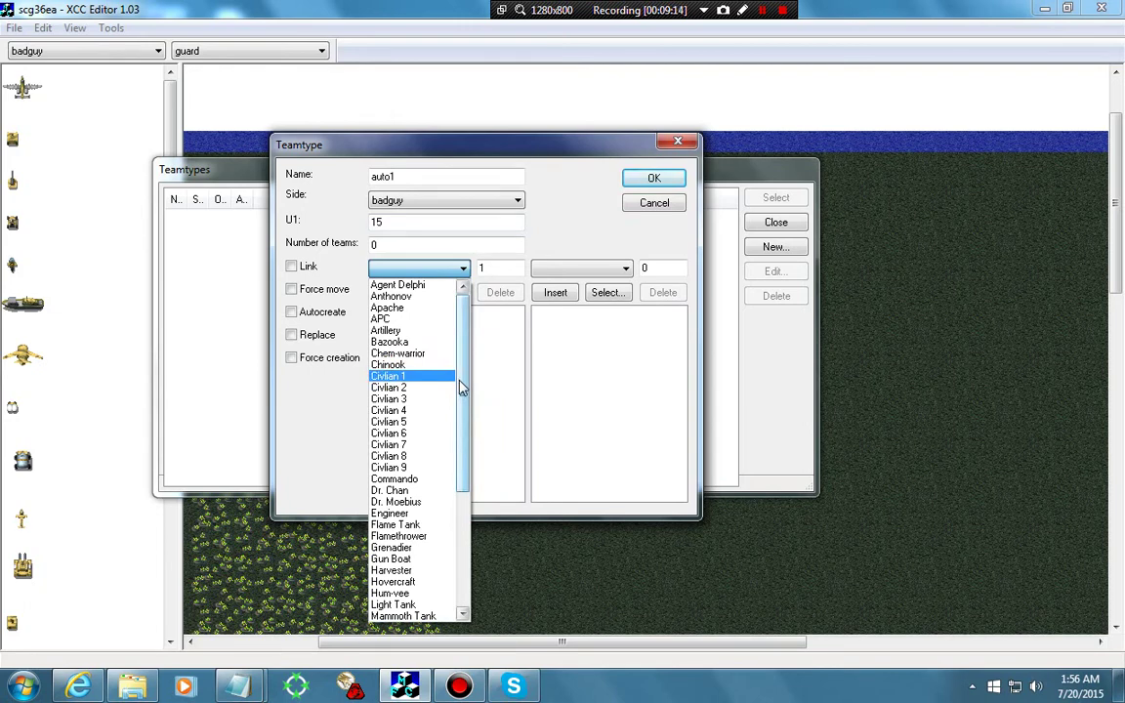
{"action": "left_click_drag", "start_coordinate": [462, 388], "coordinate": [462, 343]}
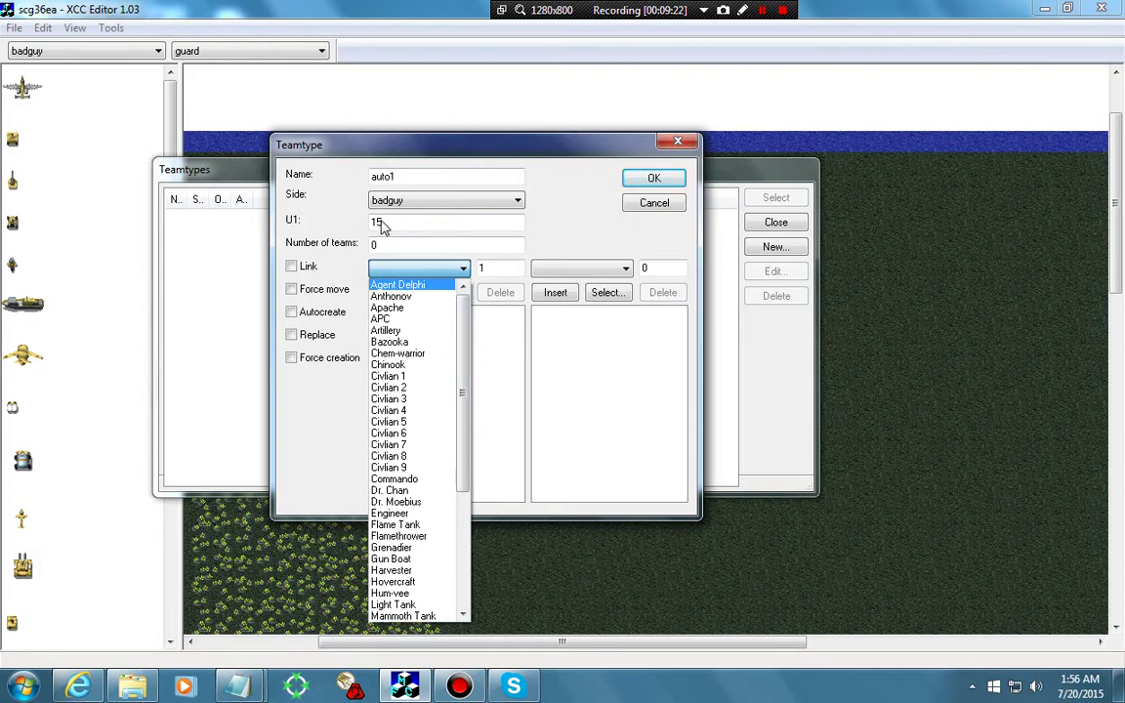
{"action": "left_click_drag", "start_coordinate": [464, 317], "coordinate": [465, 435]}
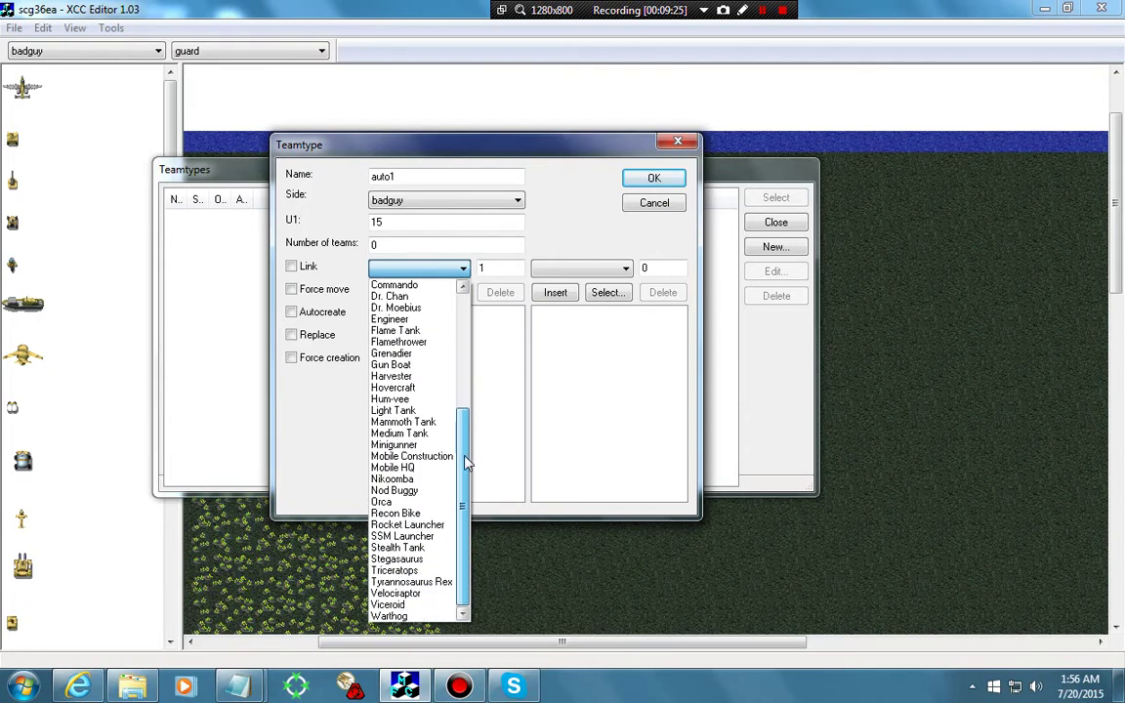
{"action": "left_click", "coordinate": [383, 414]}
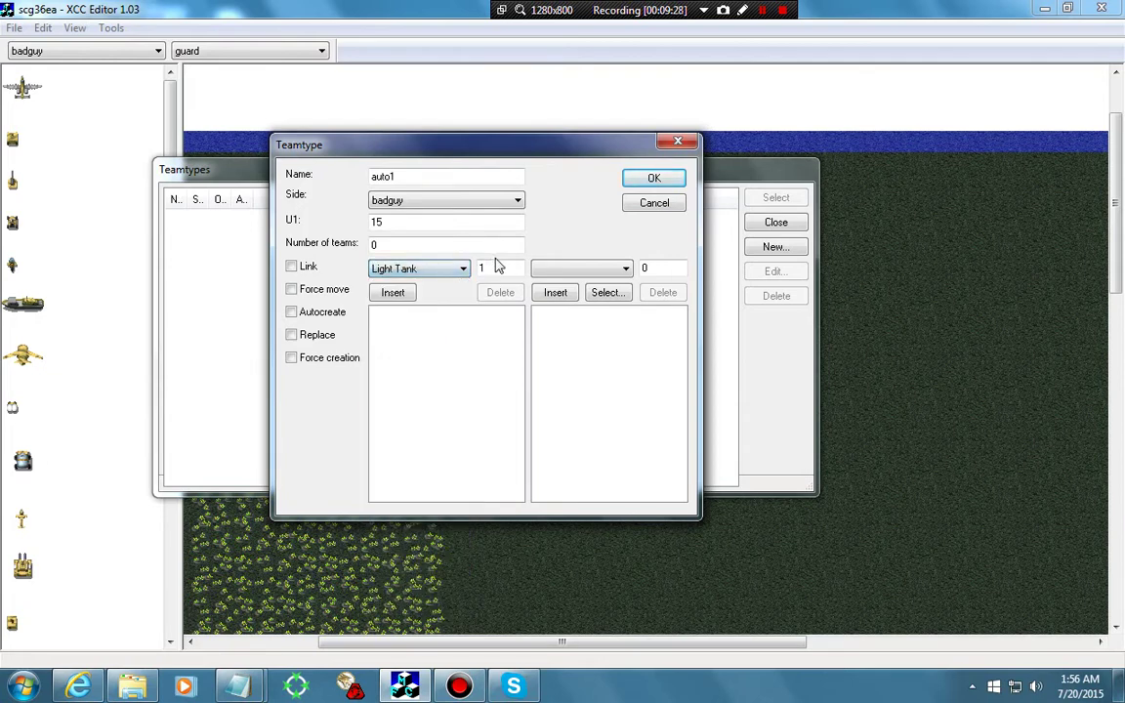
{"action": "left_click", "coordinate": [411, 269]}
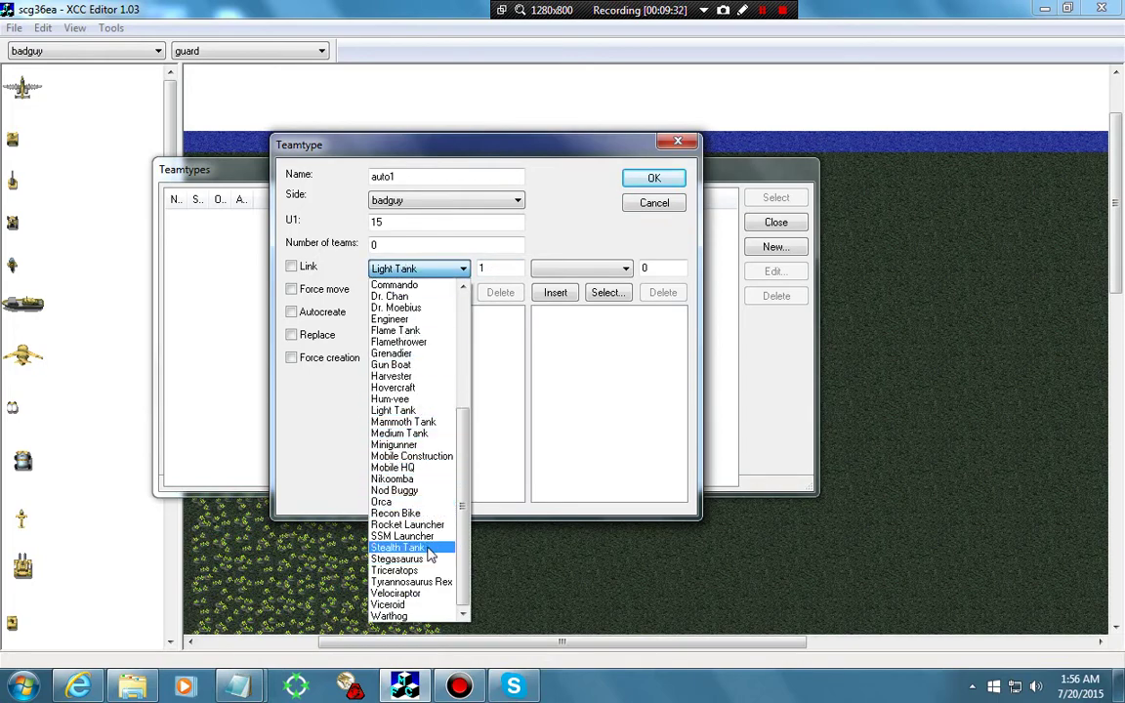
{"action": "left_click", "coordinate": [410, 331]}
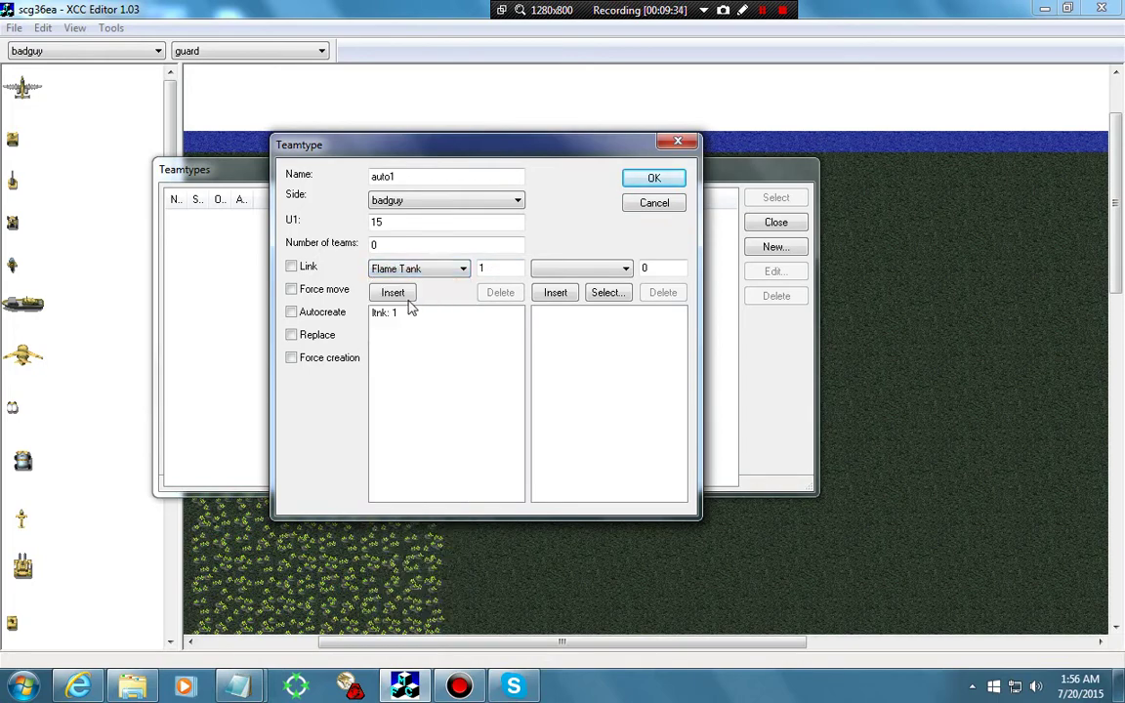
{"action": "left_click", "coordinate": [400, 295]}
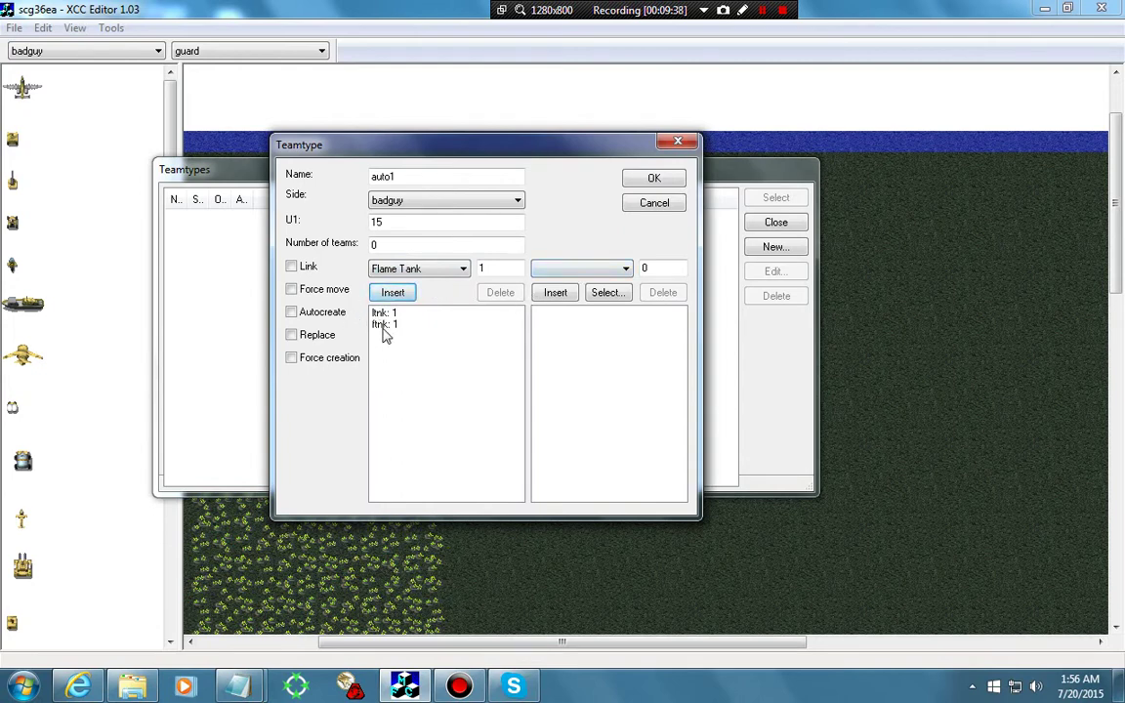
Step: Give the auto1 team two move actions, going to waypoint 0 and then waypoint 1
{"action": "left_click", "coordinate": [588, 269]}
{"action": "left_click", "coordinate": [564, 467]}
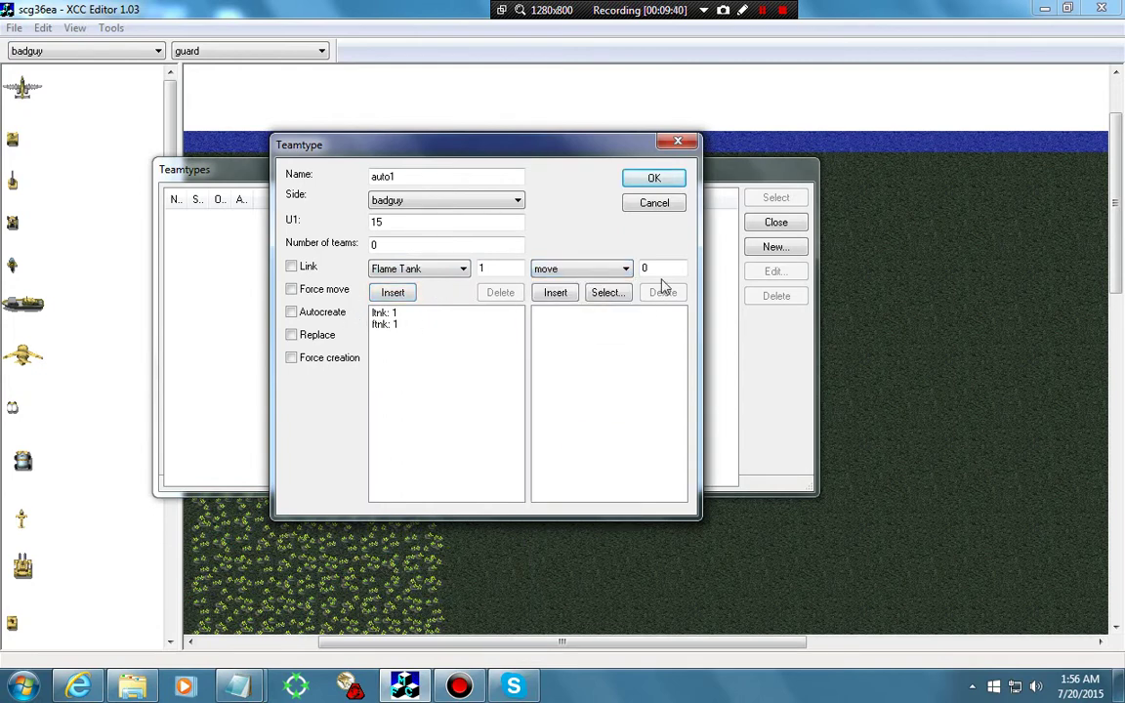
{"action": "left_click", "coordinate": [555, 293]}
{"action": "left_click", "coordinate": [649, 269]}
{"action": "key", "text": "BackSpace"}
{"action": "type", "text": "1"}
{"action": "left_click", "coordinate": [554, 293]}
Step: Add an attack base action with value 99 to the end of auto1's action list
{"action": "left_click", "coordinate": [581, 269]}
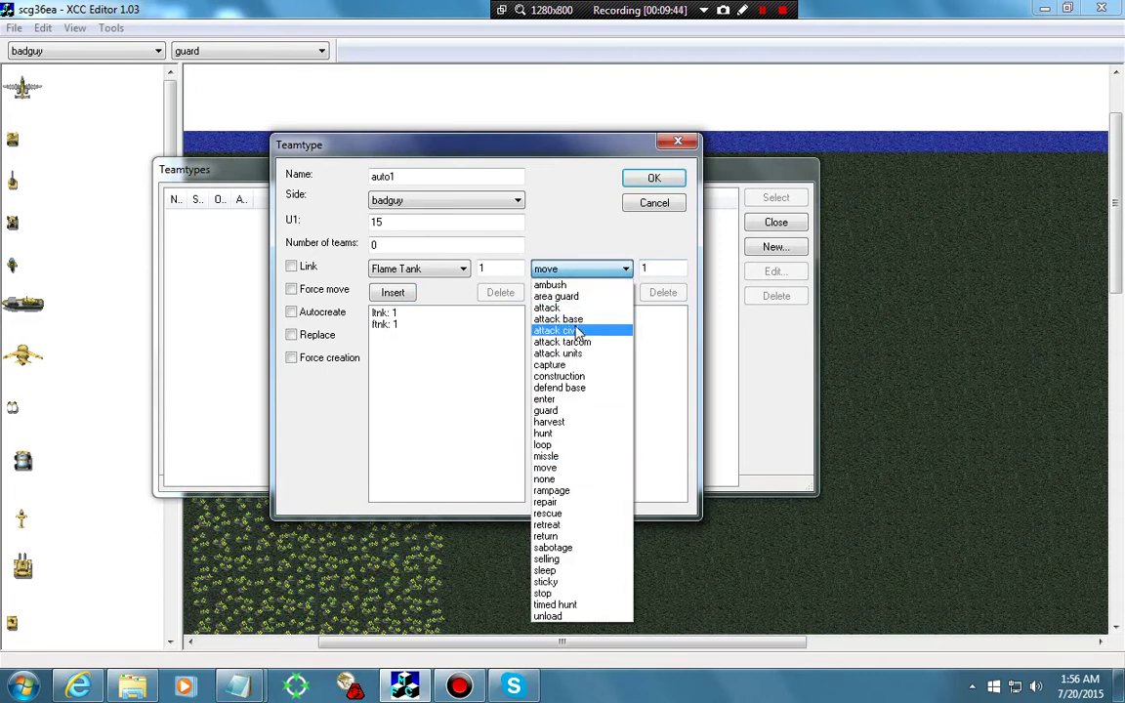
{"action": "left_click", "coordinate": [574, 319]}
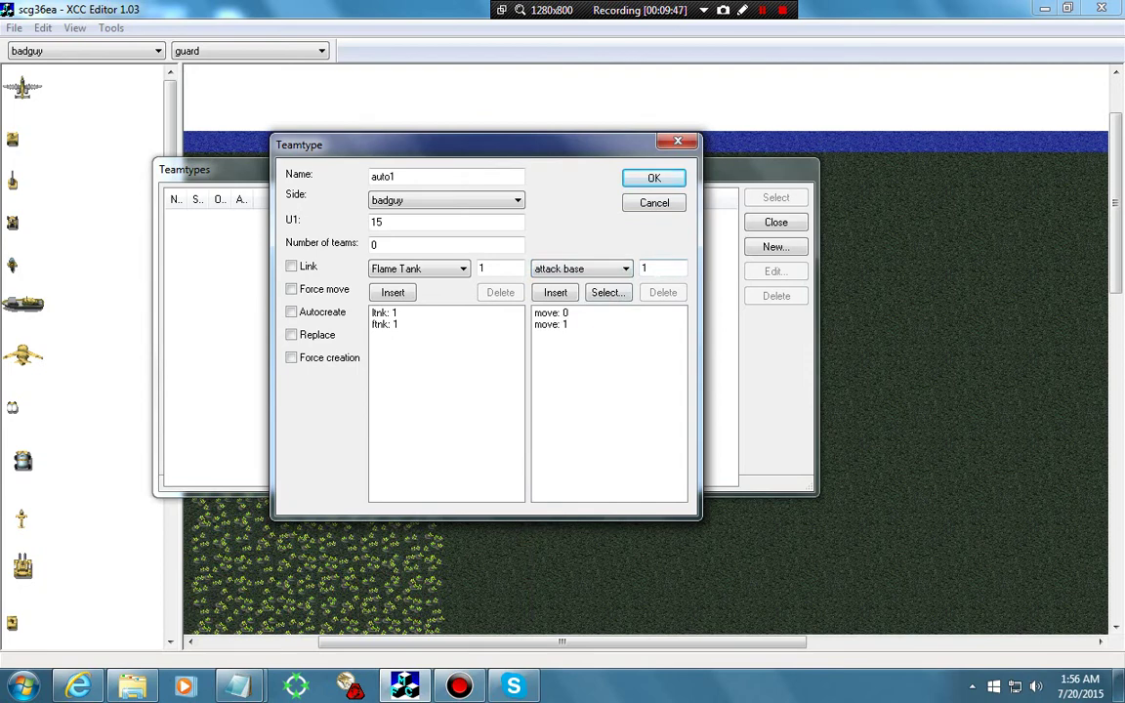
{"action": "key", "text": "Tab"}
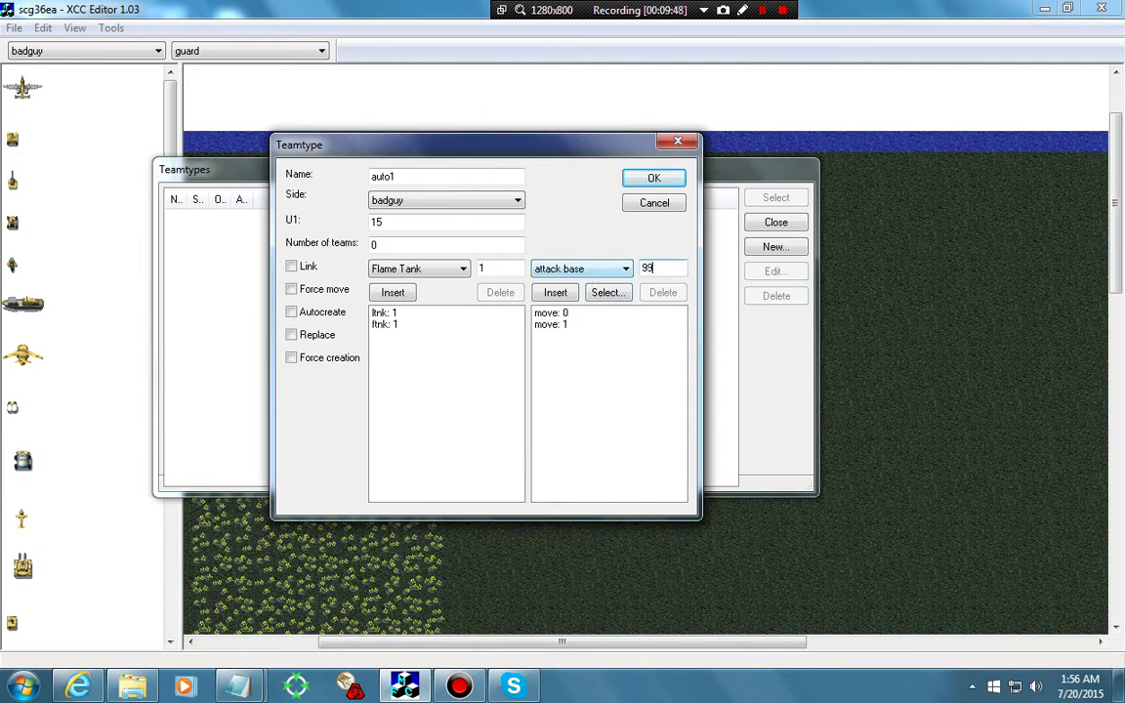
{"action": "type", "text": "99"}
{"action": "left_click", "coordinate": [562, 294]}
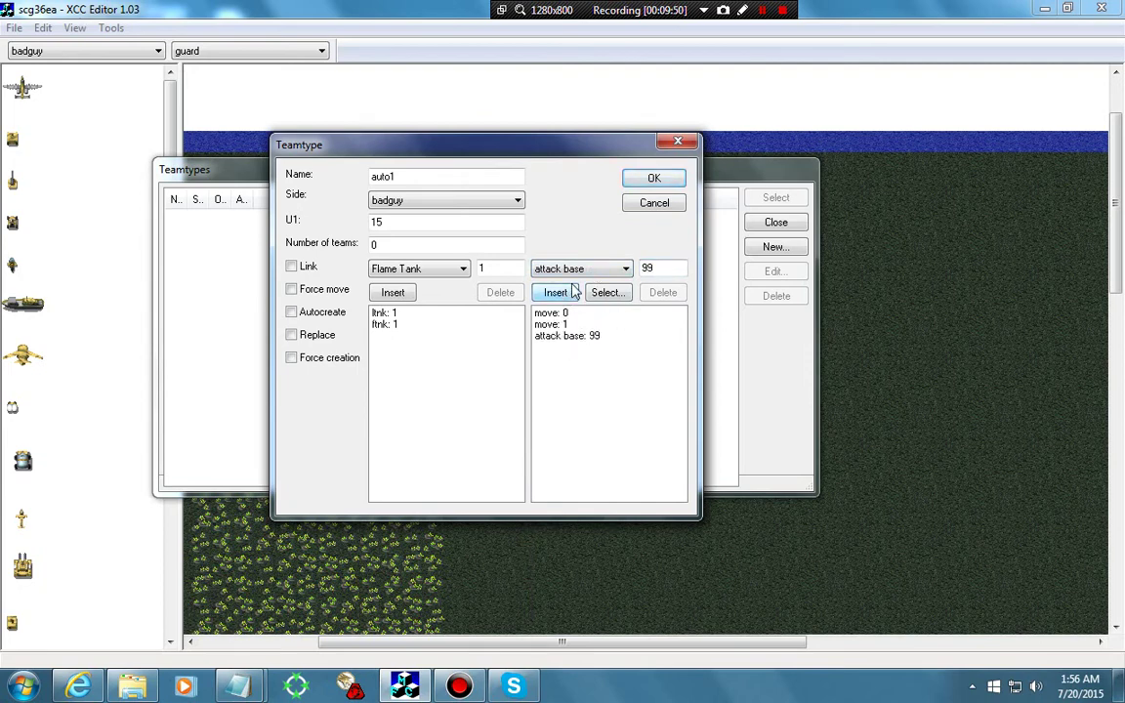
Step: Enable Autocreate for auto1, set its number of teams to 1, and save the teamtype
{"action": "left_click", "coordinate": [291, 312]}
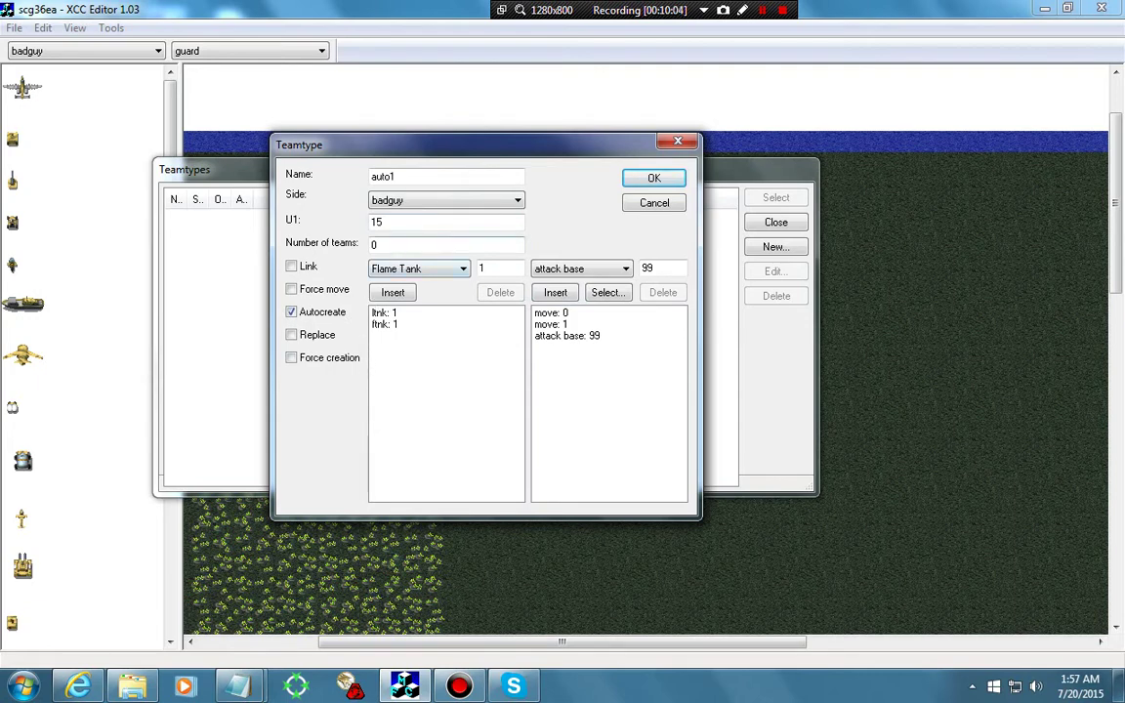
{"action": "left_click", "coordinate": [381, 245]}
{"action": "type", "text": "1"}
{"action": "double_click", "coordinate": [372, 244]}
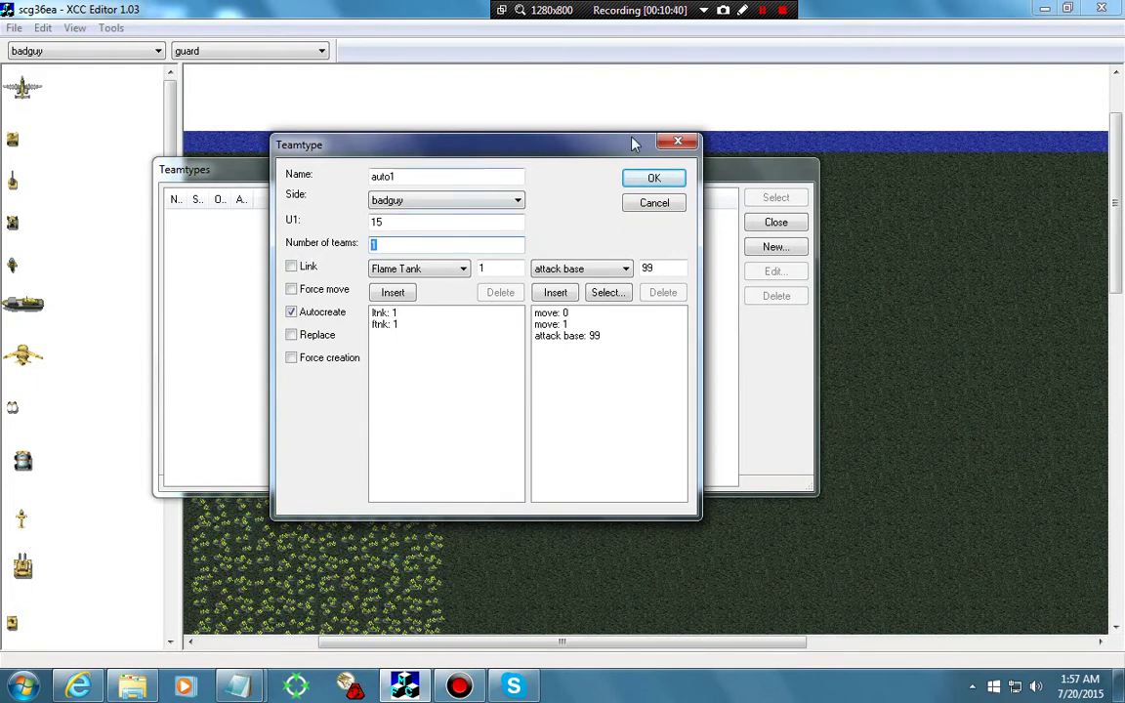
{"action": "left_click", "coordinate": [653, 181]}
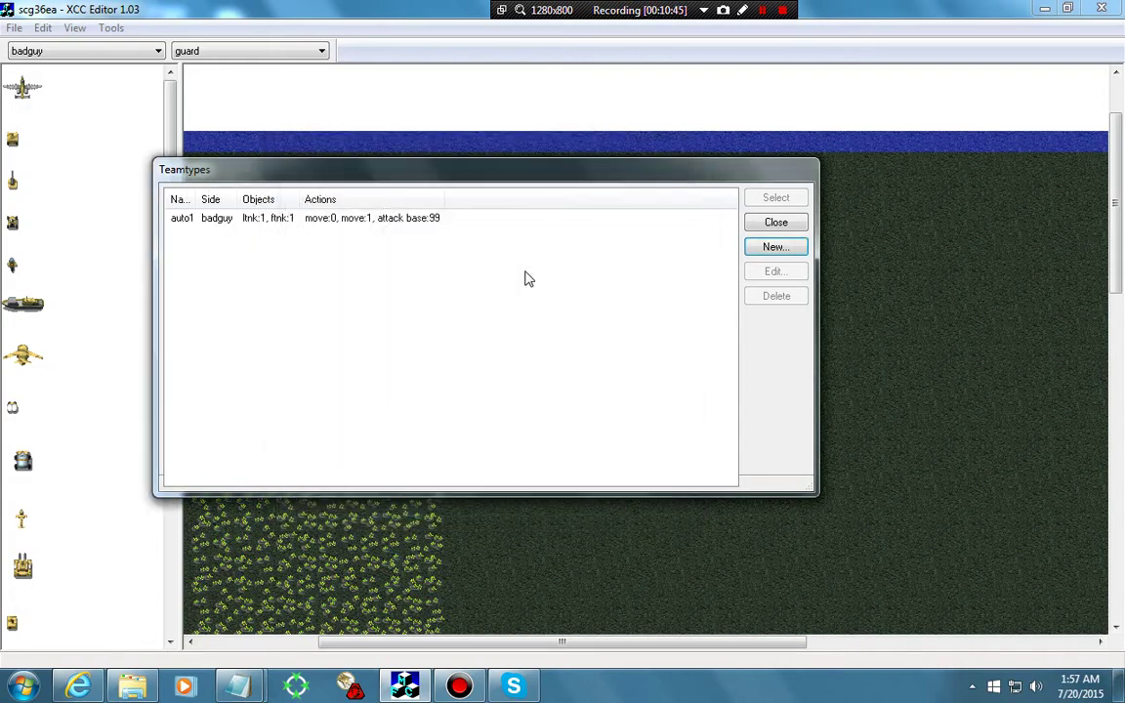
Step: Create a second teamtype named auto2 for the badguy side with a U1 value of 15
{"action": "left_click", "coordinate": [768, 250]}
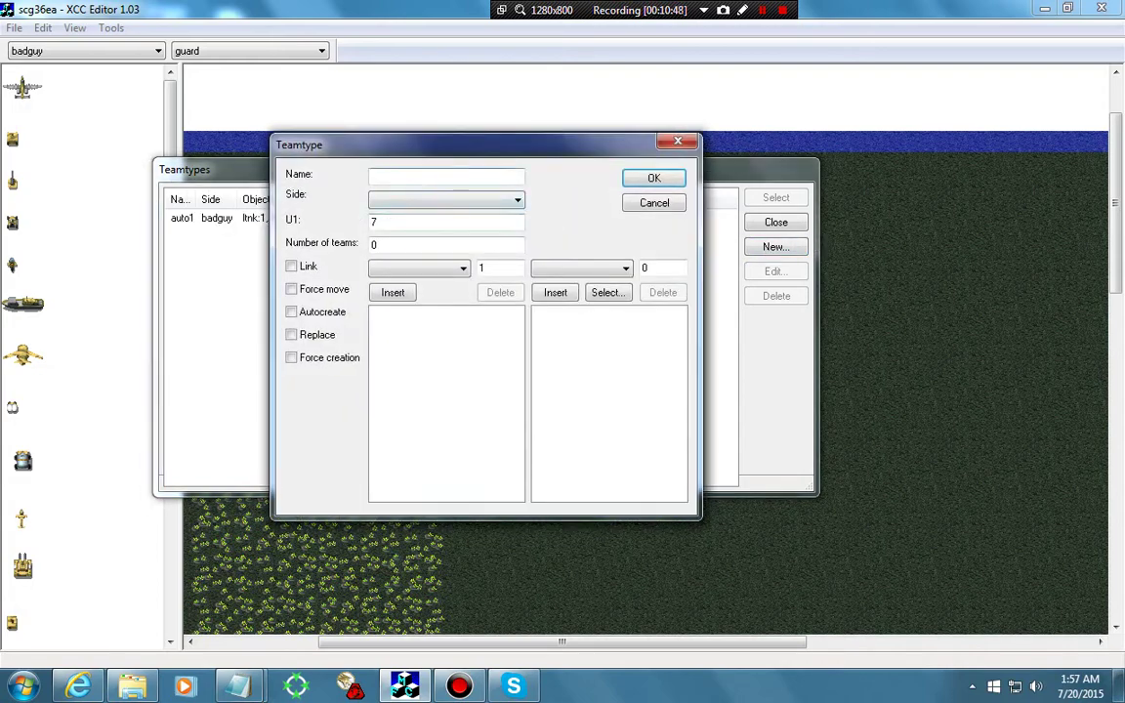
{"action": "type", "text": "auto2"}
{"action": "left_click", "coordinate": [430, 201]}
{"action": "left_click", "coordinate": [426, 230]}
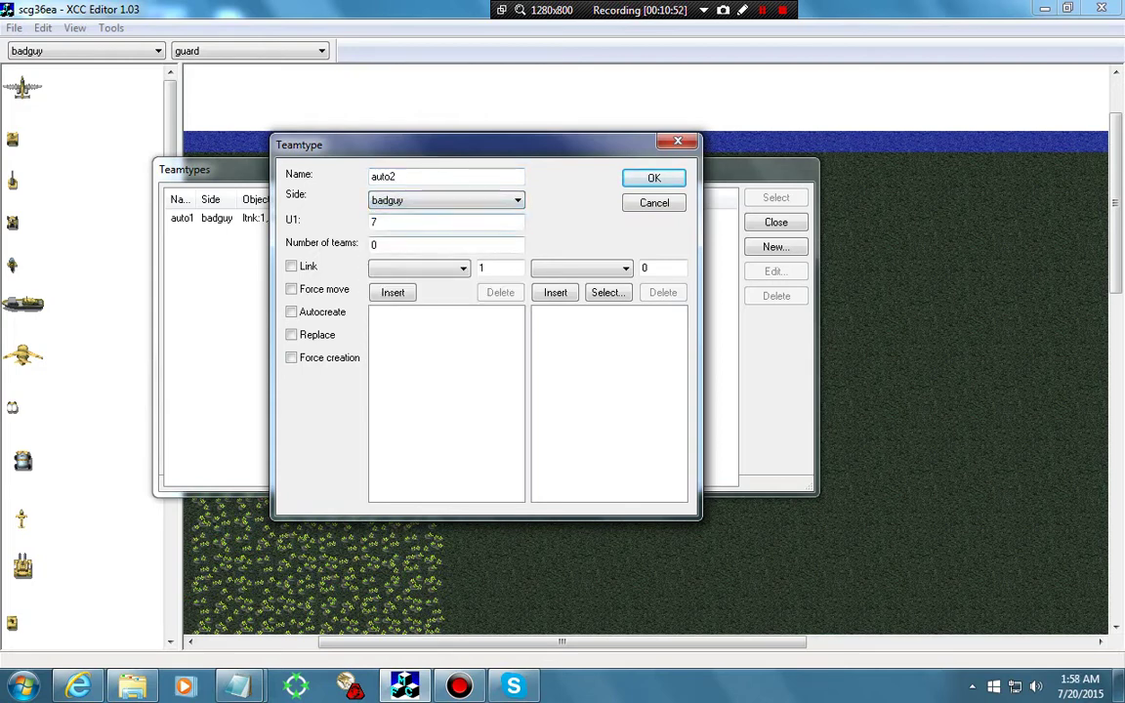
{"action": "key", "text": "Tab"}
{"action": "type", "text": "15"}
Step: Add two Nod Buggies to the auto2 team's objects
{"action": "left_click", "coordinate": [410, 267]}
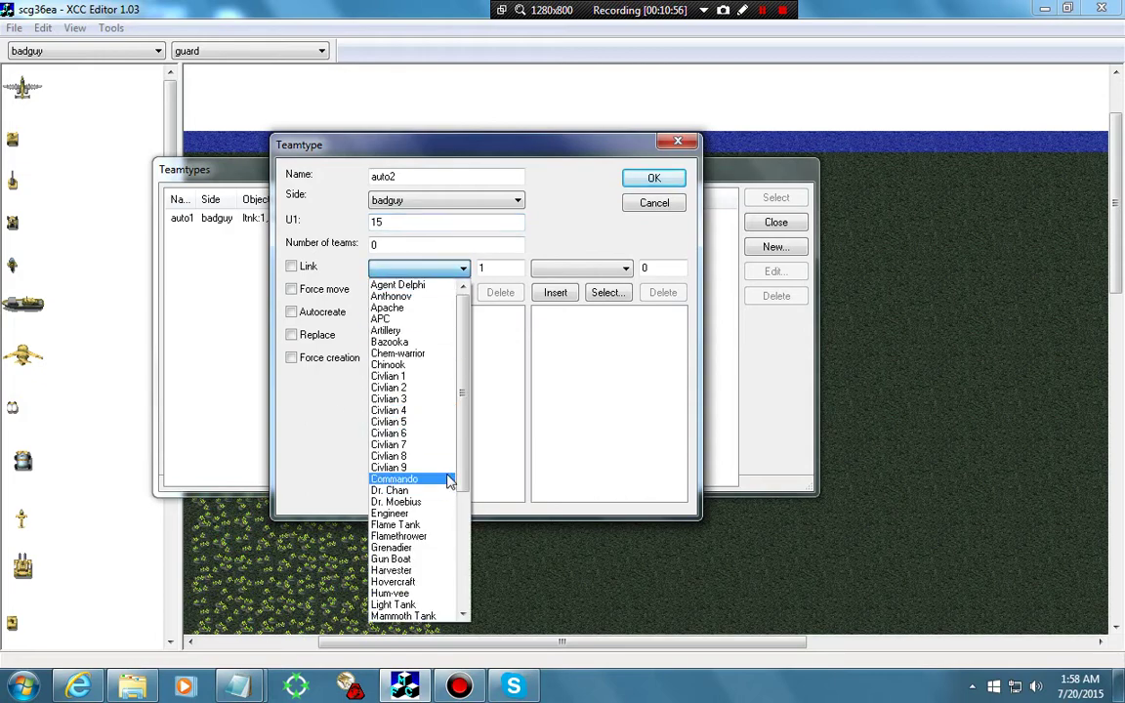
{"action": "left_click_drag", "start_coordinate": [464, 467], "coordinate": [463, 539]}
{"action": "left_click", "coordinate": [410, 570]}
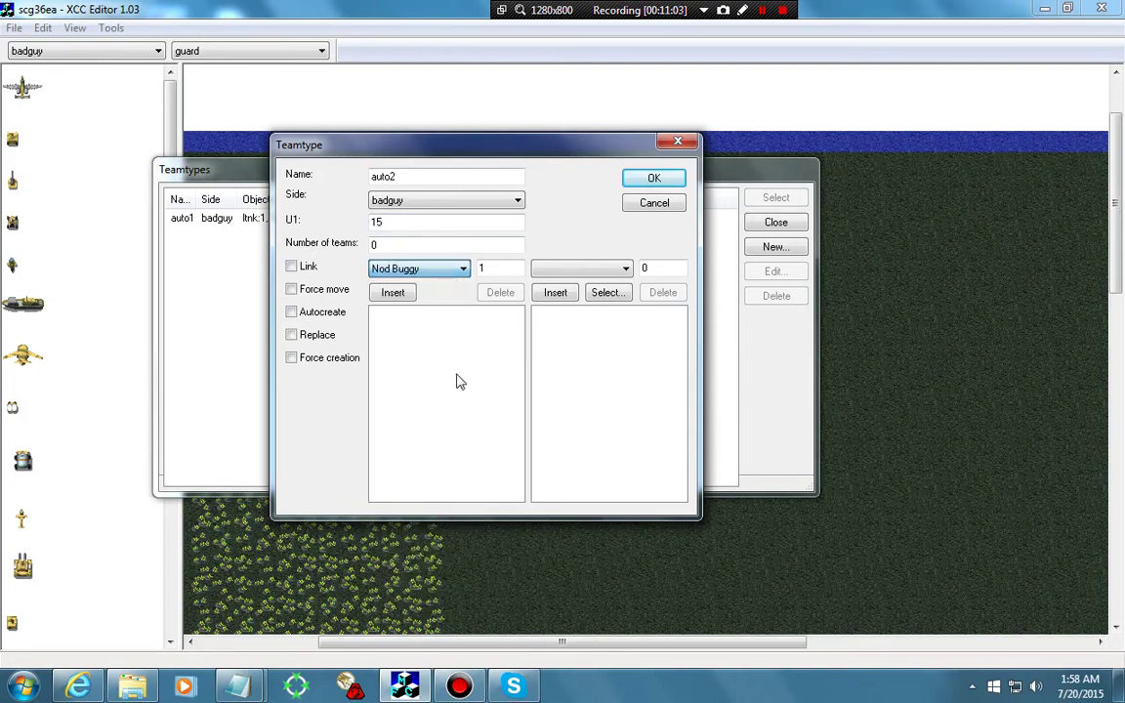
{"action": "type", "text": "2"}
{"action": "left_click", "coordinate": [393, 293]}
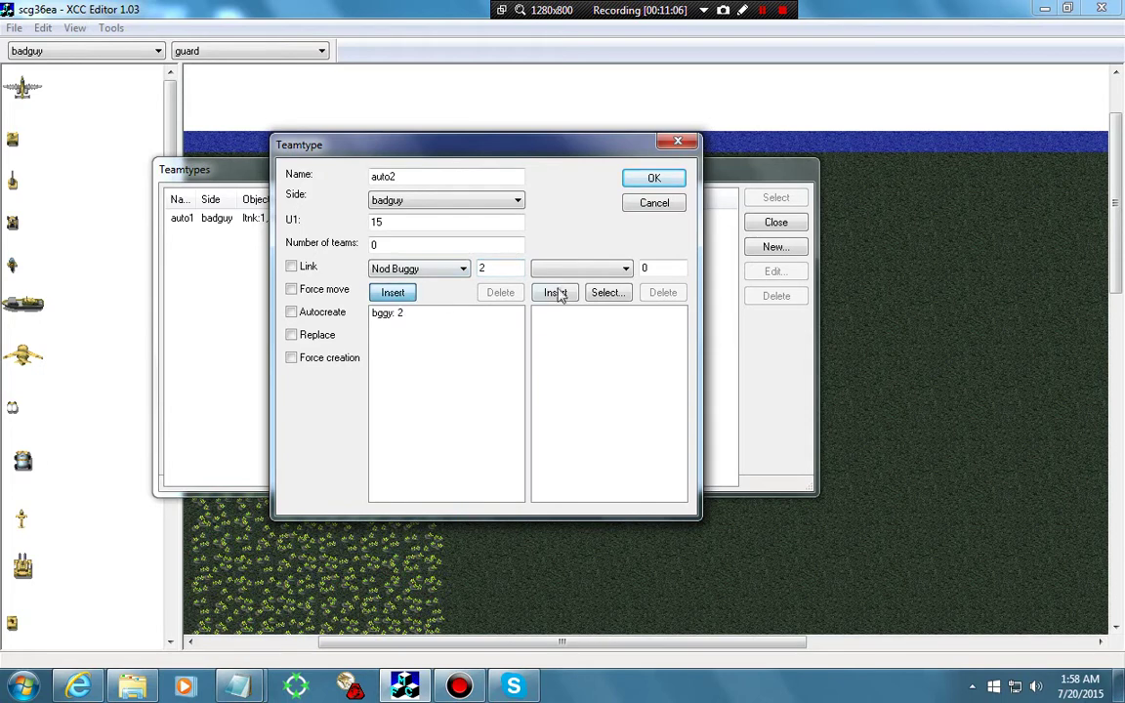
Step: Give the auto2 team two move actions, going to waypoint 2 and then waypoint 3
{"action": "left_click", "coordinate": [577, 271]}
{"action": "left_click", "coordinate": [582, 467]}
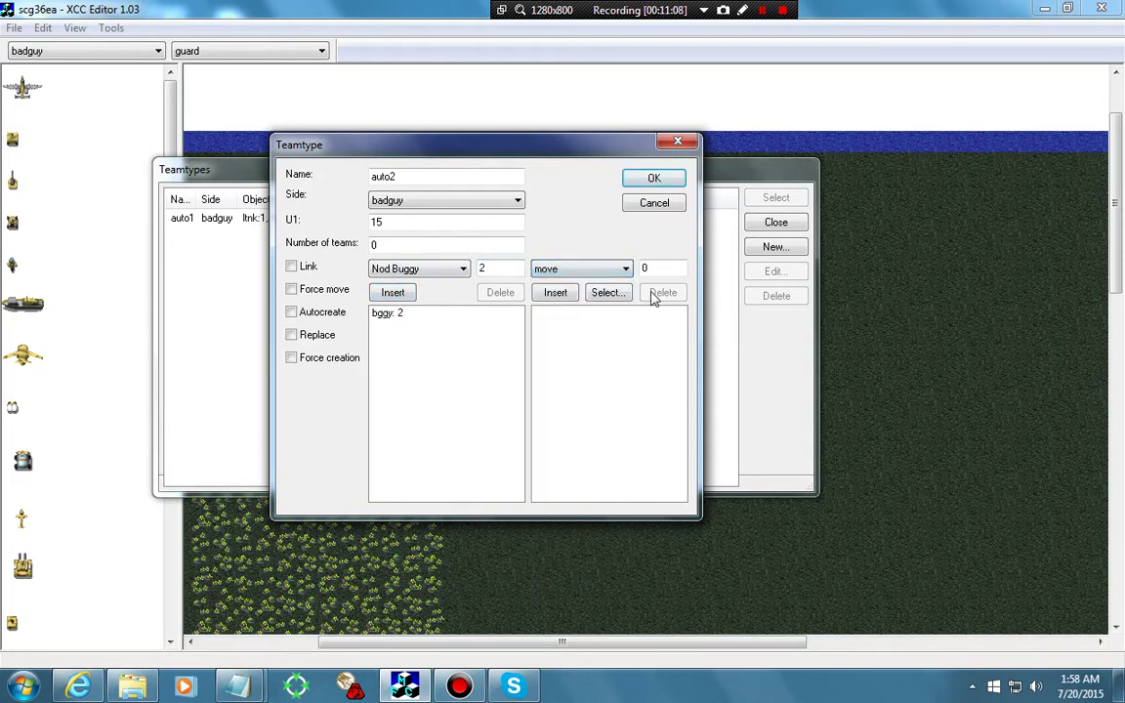
{"action": "type", "text": "2"}
{"action": "left_click", "coordinate": [555, 292]}
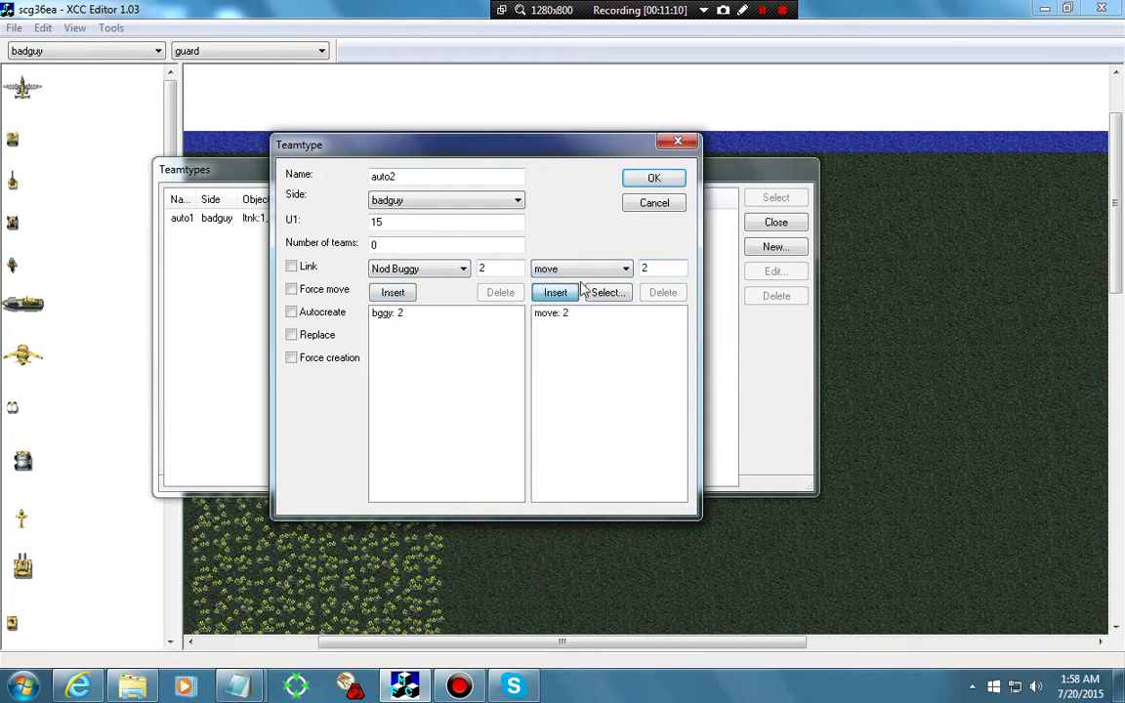
{"action": "double_click", "coordinate": [659, 267]}
{"action": "type", "text": "3"}
{"action": "left_click", "coordinate": [554, 292]}
Step: Add an attack base action with value 99 to the end of auto2's action list
{"action": "left_click", "coordinate": [577, 269]}
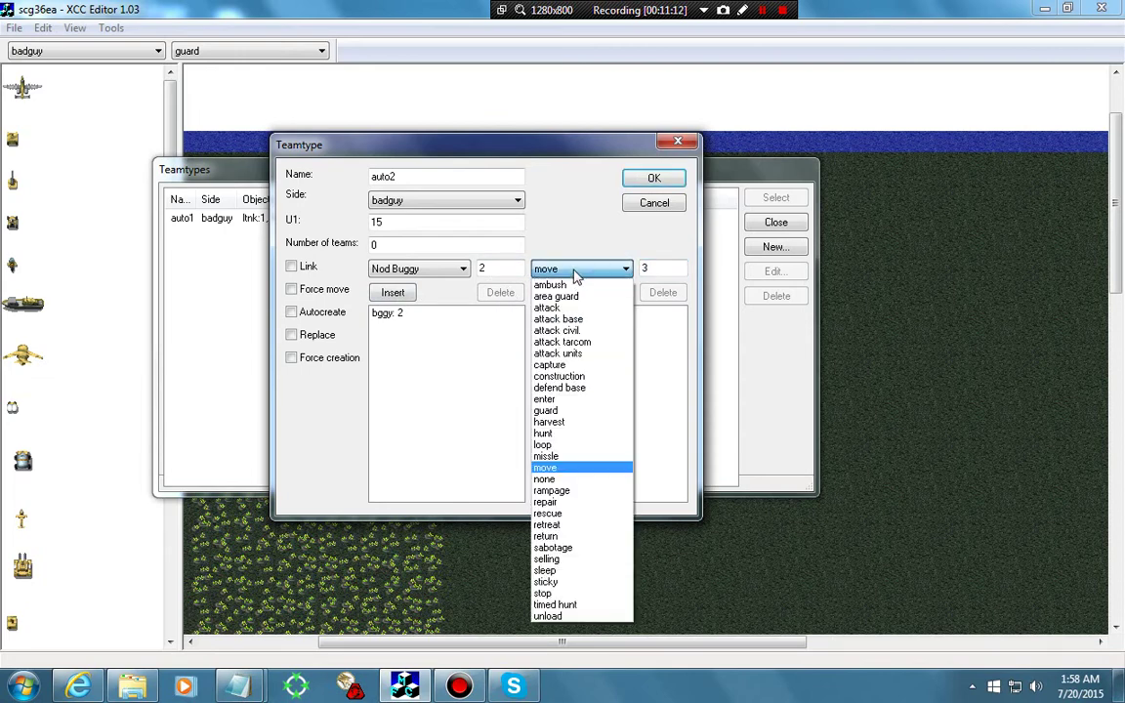
{"action": "left_click", "coordinate": [571, 319]}
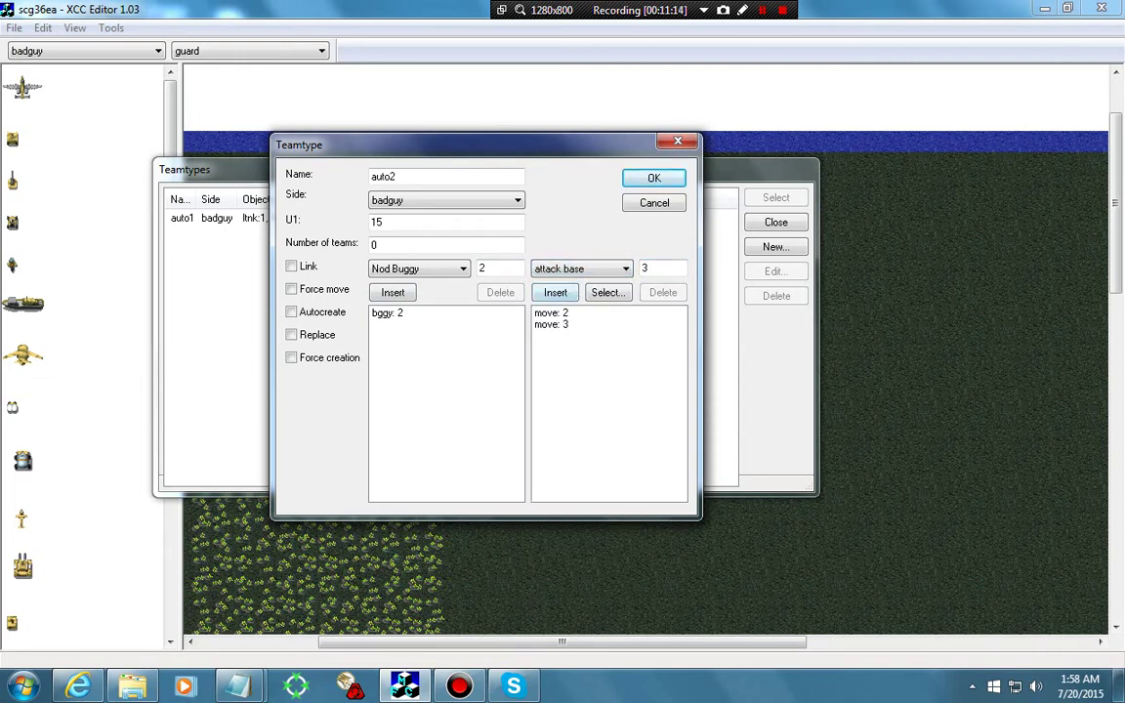
{"action": "type", "text": "99"}
{"action": "left_click", "coordinate": [555, 292]}
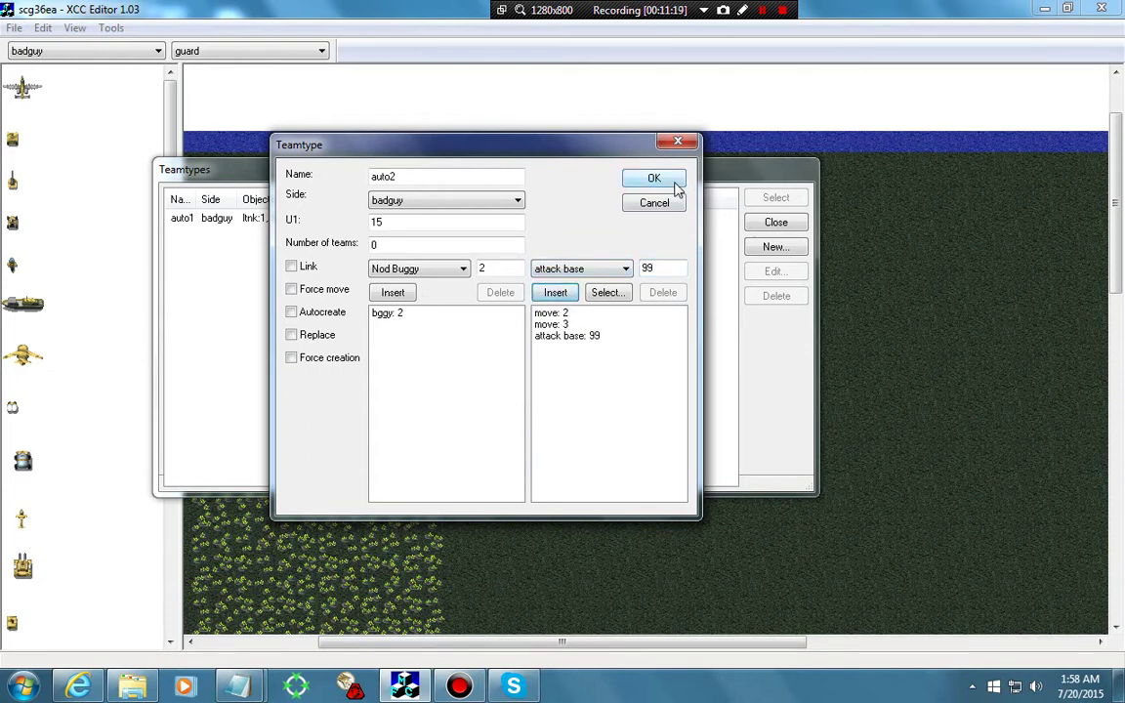
Step: Enable Autocreate for auto2, set its number of teams to 1, and save the teamtype
{"action": "left_click", "coordinate": [290, 313]}
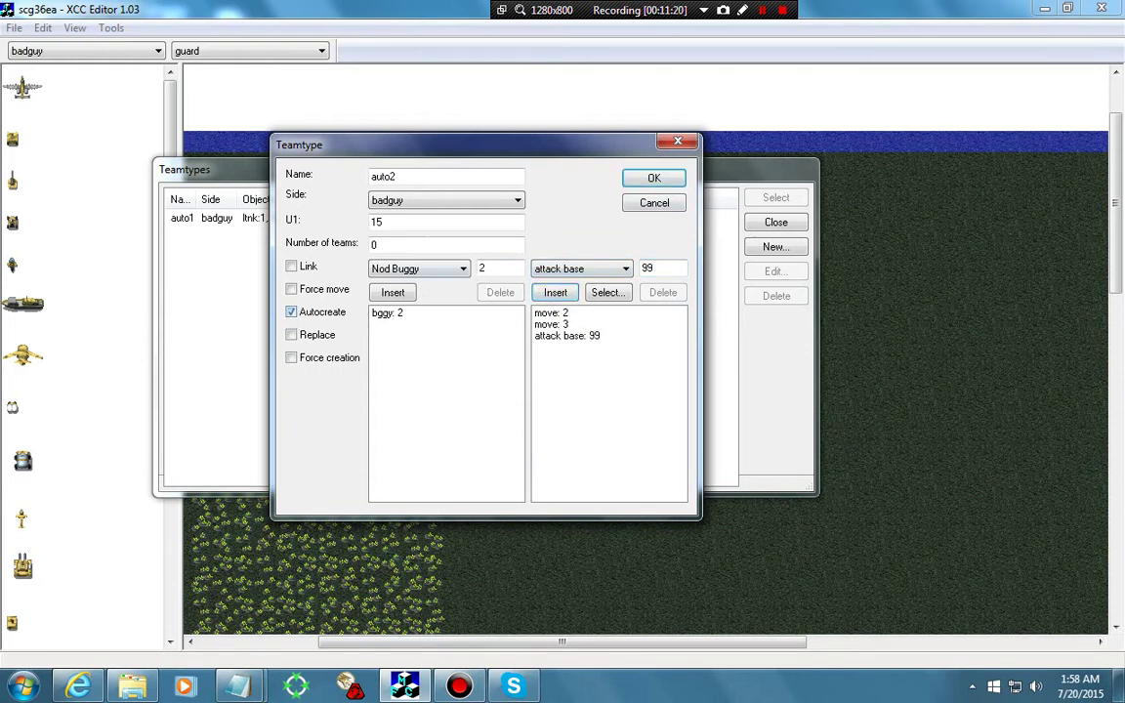
{"action": "left_click_drag", "start_coordinate": [393, 245], "coordinate": [297, 251]}
{"action": "type", "text": "1"}
{"action": "left_click", "coordinate": [653, 179]}
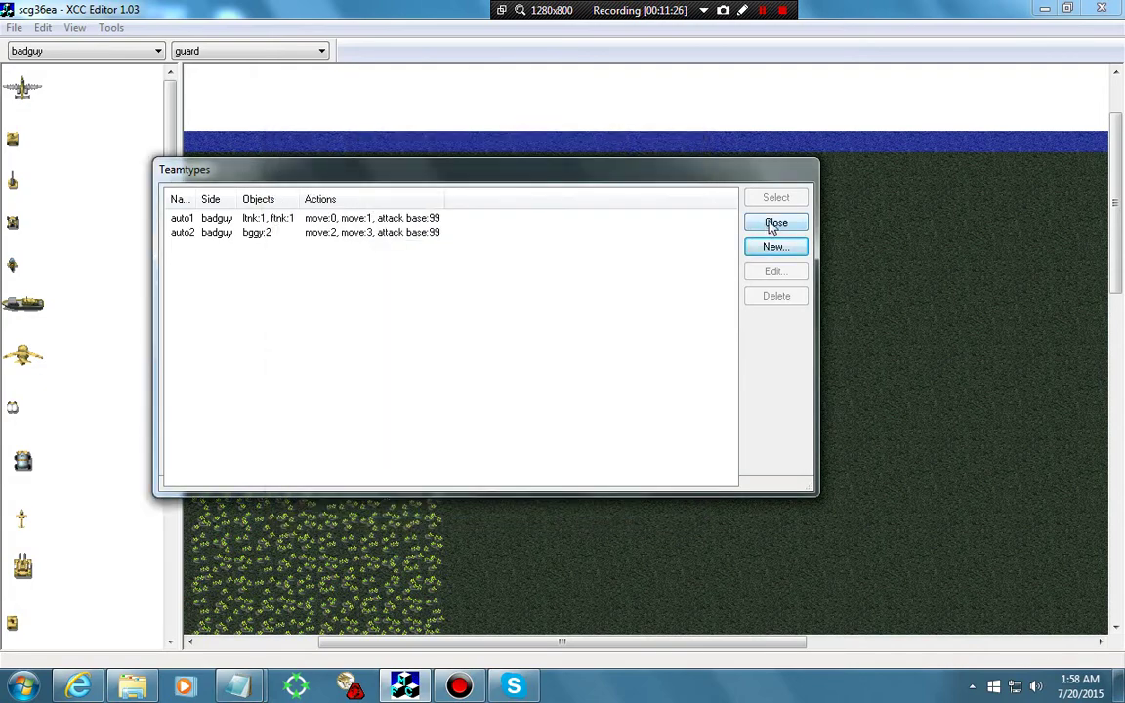
Step: Create a teamtype named auto3 for the badguy side with U1 set to 15
{"action": "left_click", "coordinate": [774, 247]}
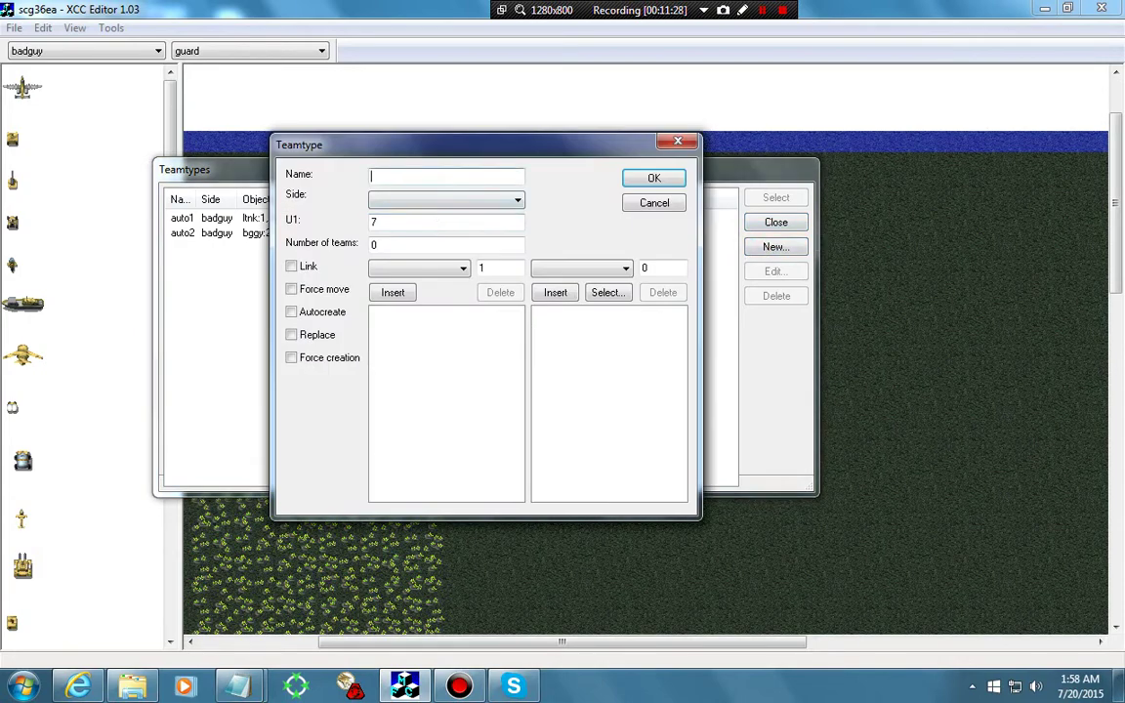
{"action": "type", "text": "auto3"}
{"action": "left_click", "coordinate": [434, 200]}
{"action": "left_click", "coordinate": [452, 225]}
{"action": "key", "text": "Tab"}
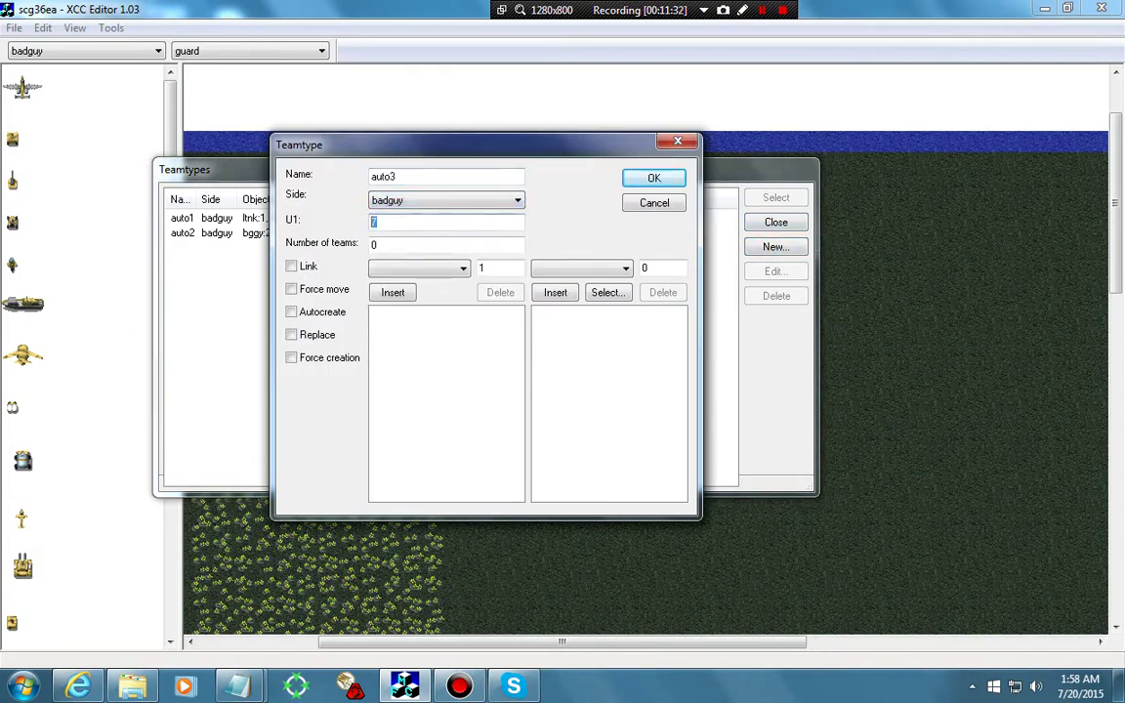
{"action": "type", "text": "15"}
Step: Add one Flamethrower and two Minigunners to the auto3 team's objects
{"action": "left_click", "coordinate": [394, 268]}
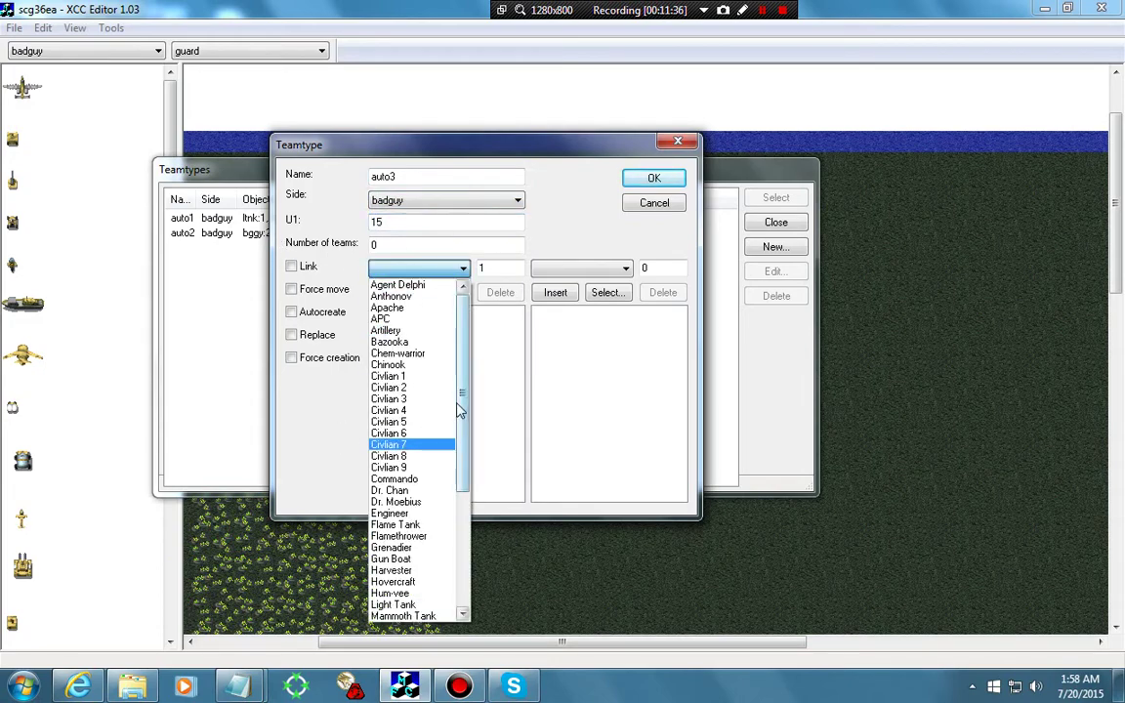
{"action": "left_click_drag", "start_coordinate": [459, 410], "coordinate": [463, 475]}
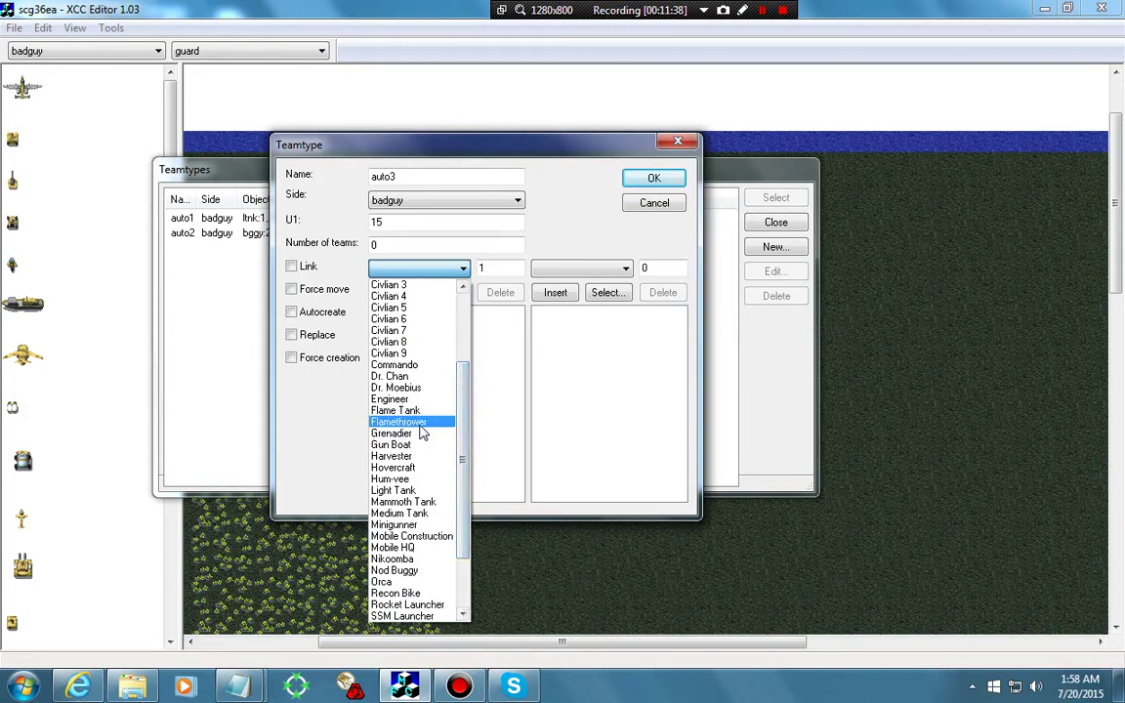
{"action": "left_click", "coordinate": [420, 426]}
{"action": "left_click", "coordinate": [402, 292]}
{"action": "left_click", "coordinate": [420, 269]}
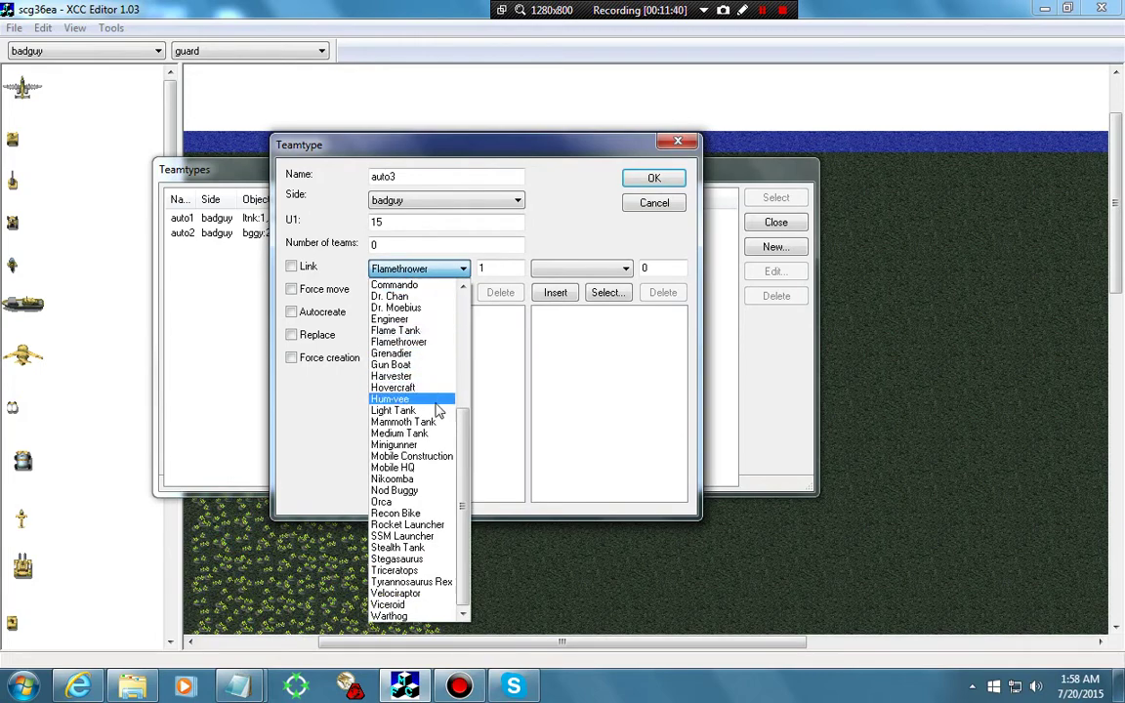
{"action": "left_click", "coordinate": [420, 444]}
{"action": "key", "text": "Tab"}
{"action": "type", "text": "2"}
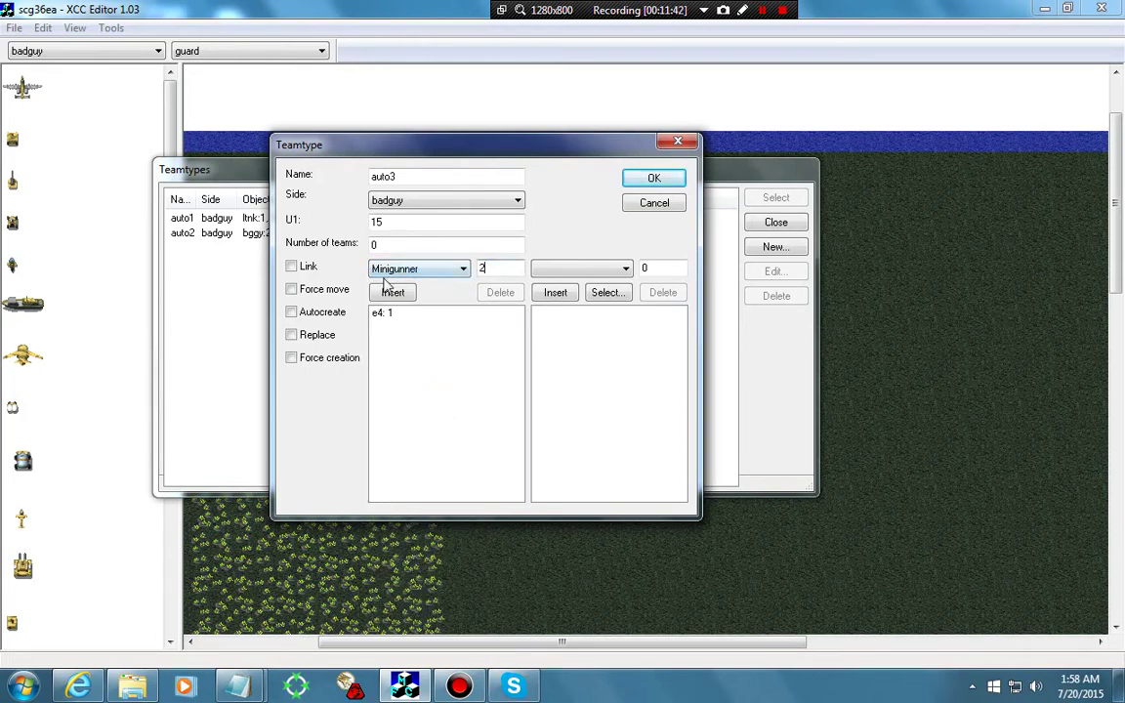
{"action": "left_click", "coordinate": [393, 292]}
{"action": "left_click", "coordinate": [419, 269]}
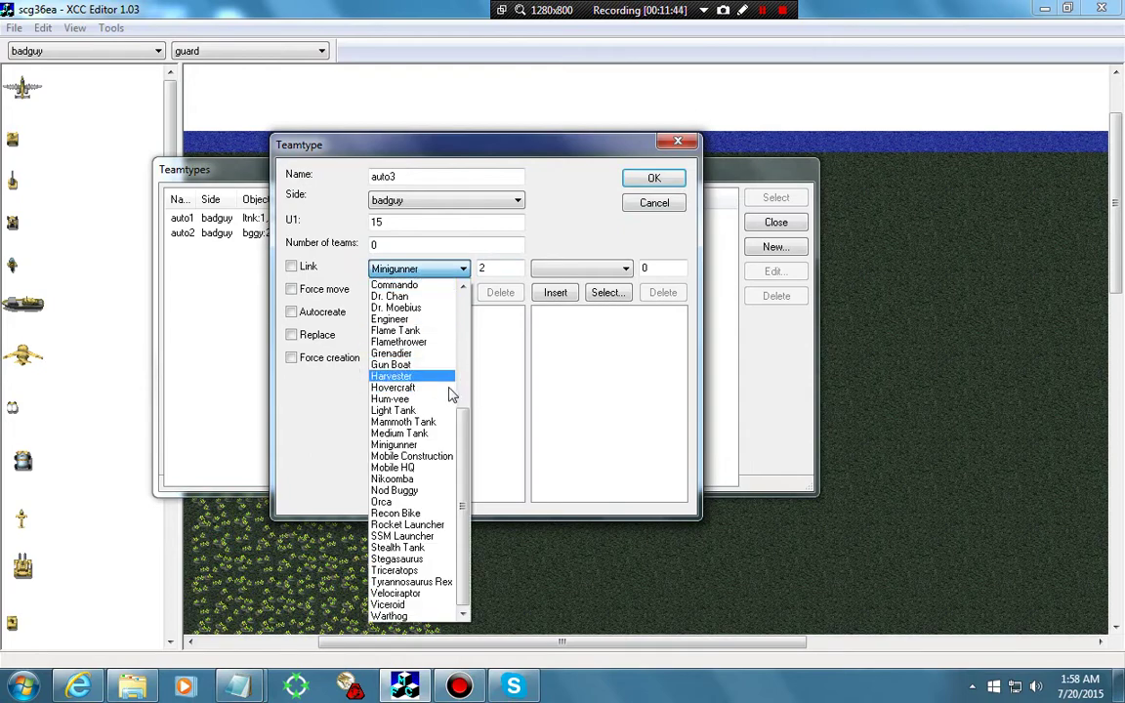
{"action": "left_click", "coordinate": [552, 200]}
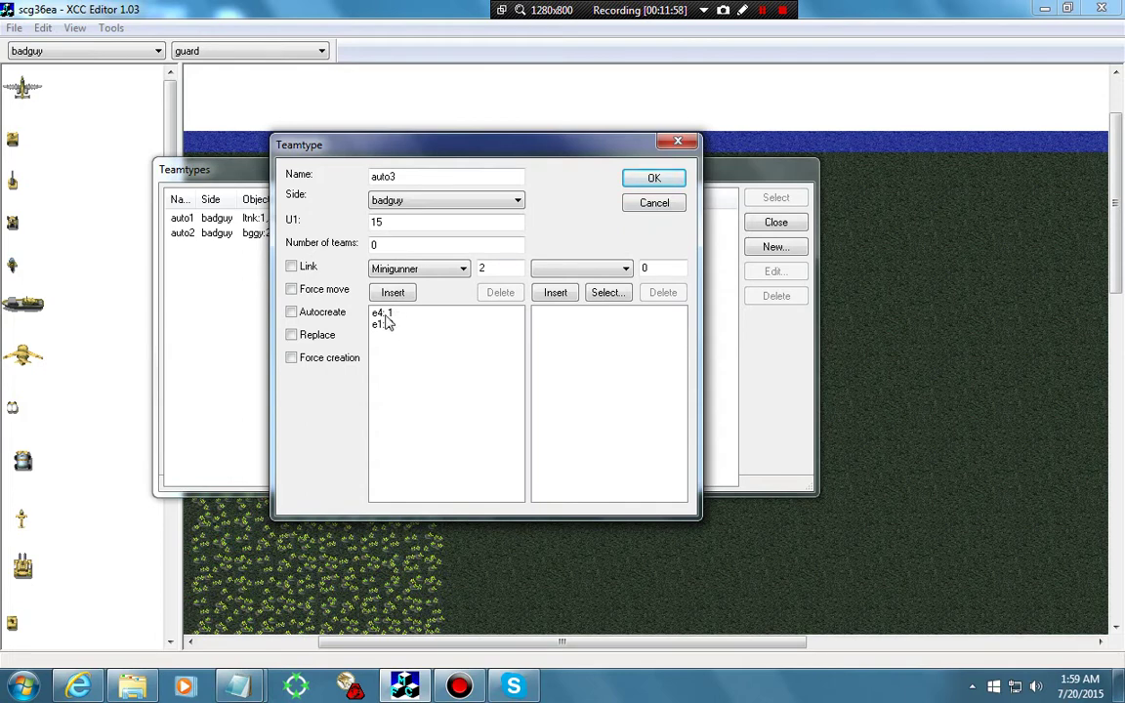
Step: Set auto3's number of teams to 1 and enable Autocreate
{"action": "key", "text": "Tab"}
{"action": "key", "text": "Tab"}
{"action": "type", "text": "1"}
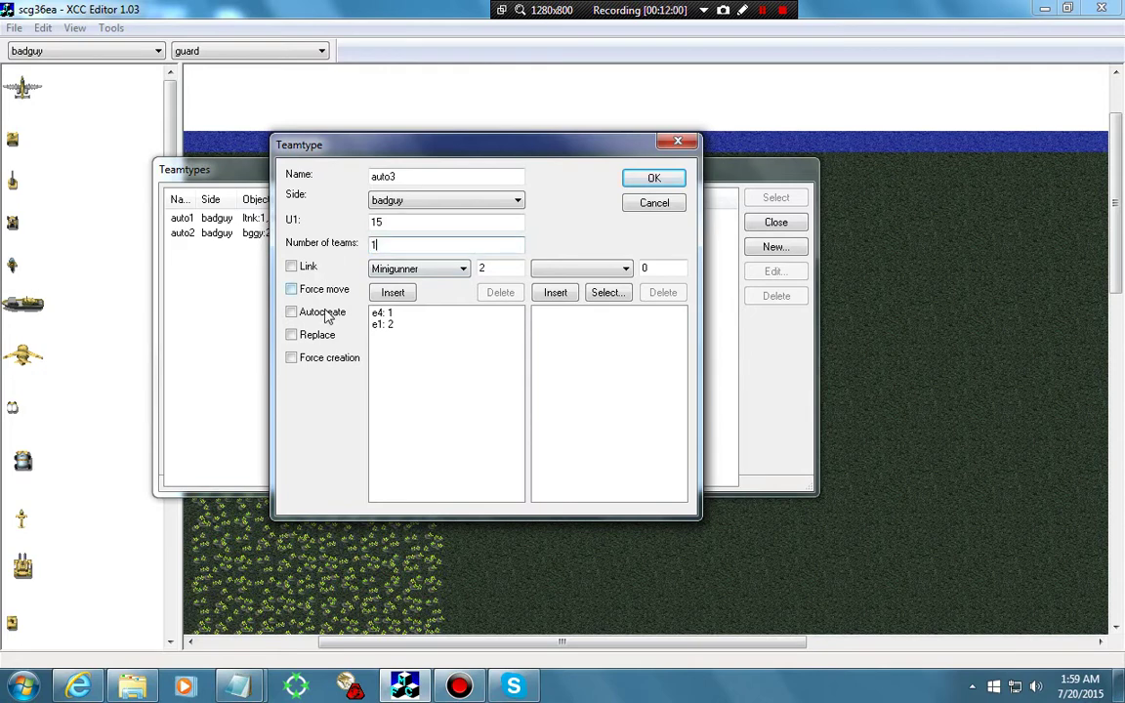
{"action": "left_click", "coordinate": [291, 311]}
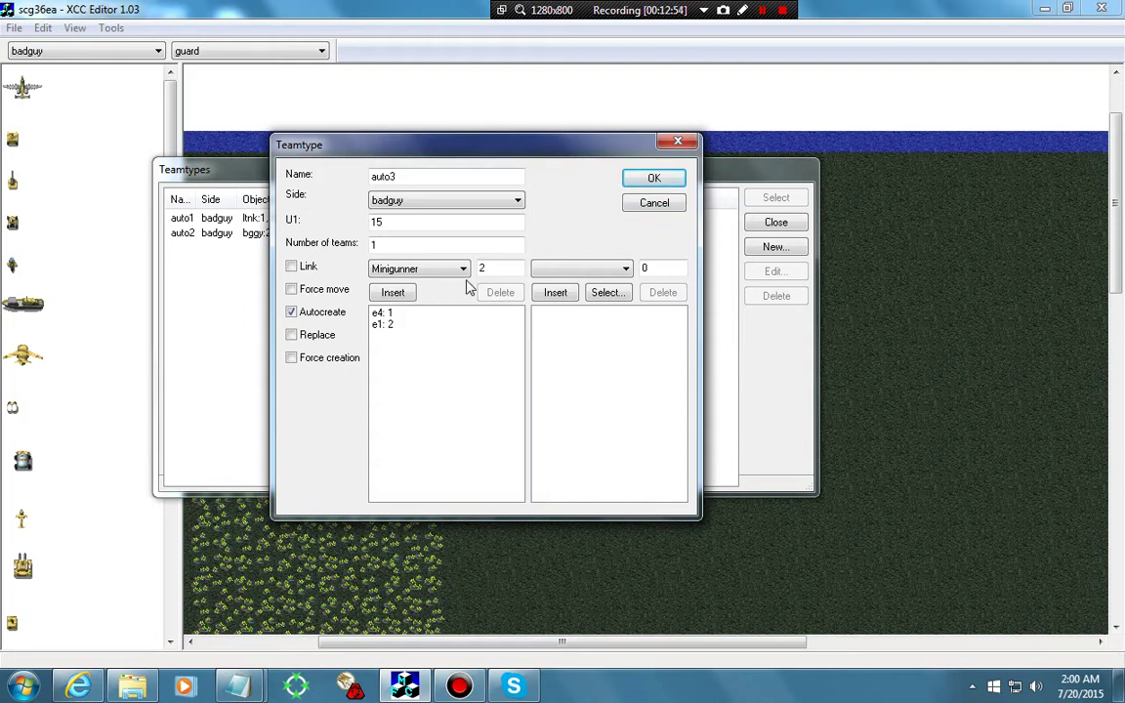
Step: Give auto3 an attack base action with value 99, then save the teamtype and close the teamtypes list
{"action": "left_click", "coordinate": [574, 270]}
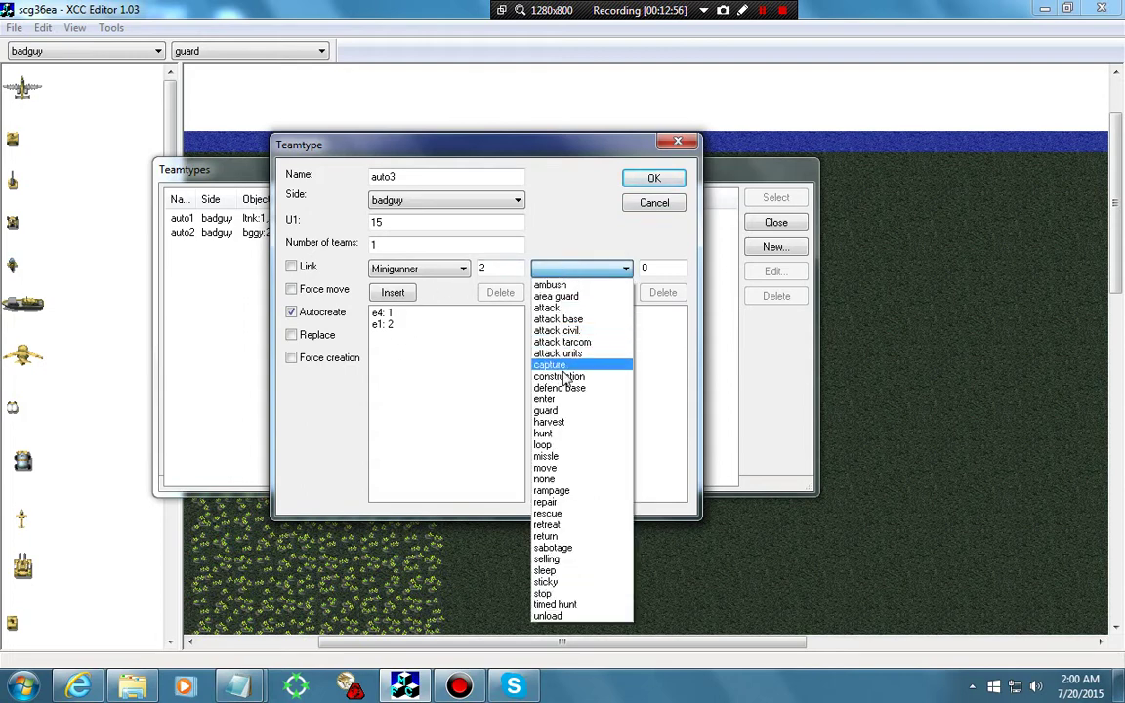
{"action": "left_click", "coordinate": [574, 323]}
{"action": "key", "text": "Tab"}
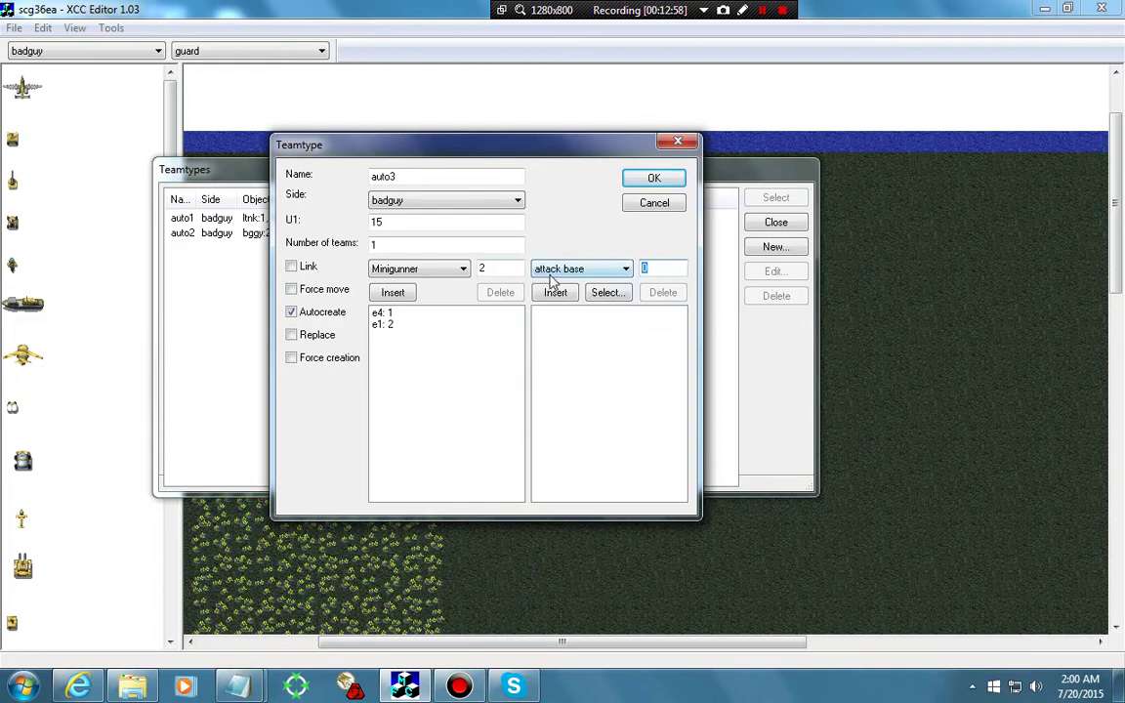
{"action": "type", "text": "99"}
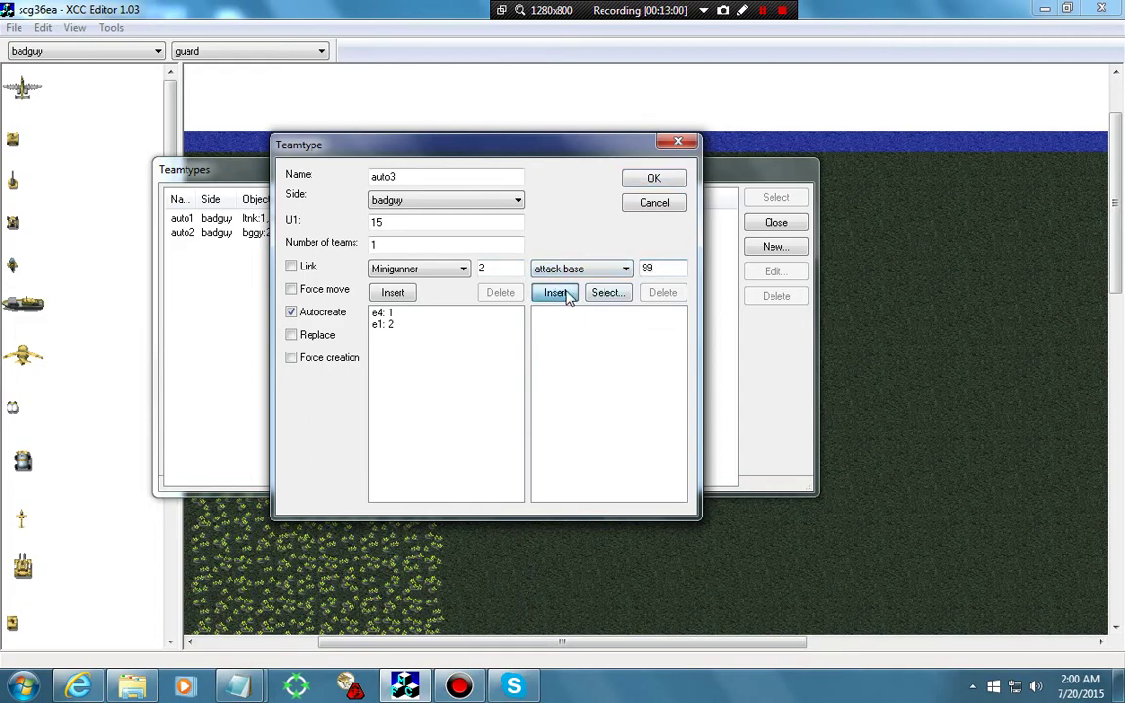
{"action": "left_click", "coordinate": [566, 292]}
{"action": "left_click", "coordinate": [653, 177]}
{"action": "left_click", "coordinate": [777, 222]}
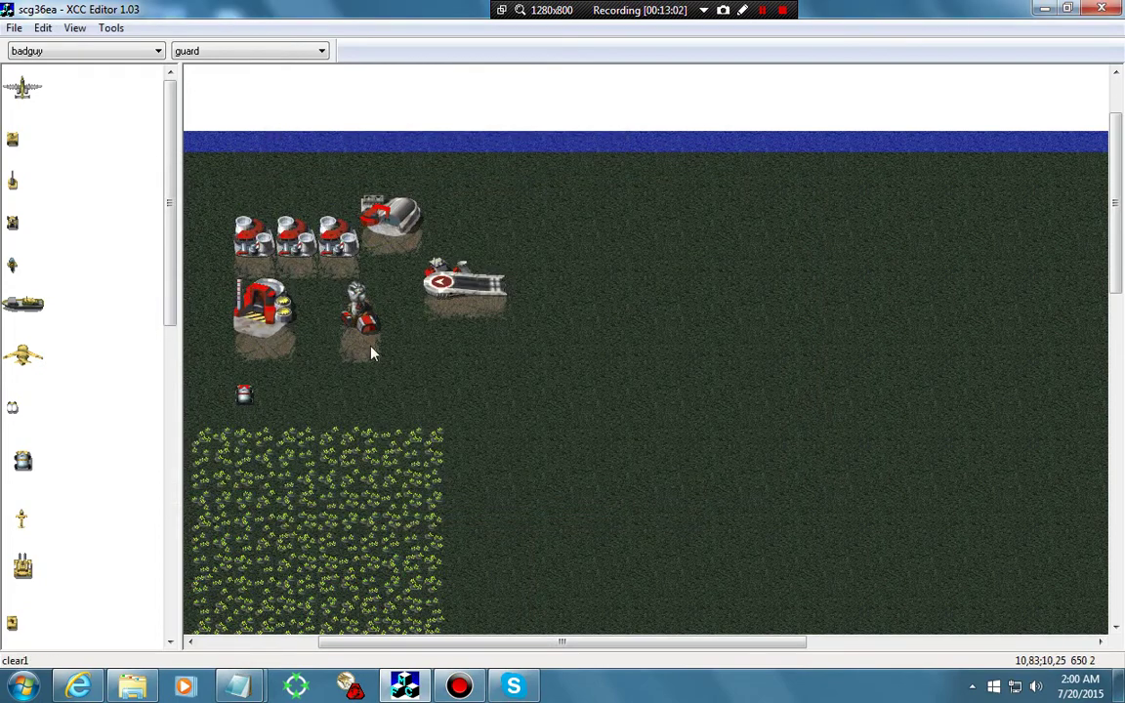
Step: Clear the overlay layer over the upper-right corner of the Nod base's Tiberium field
{"action": "left_click_drag", "start_coordinate": [464, 406], "coordinate": [378, 509]}
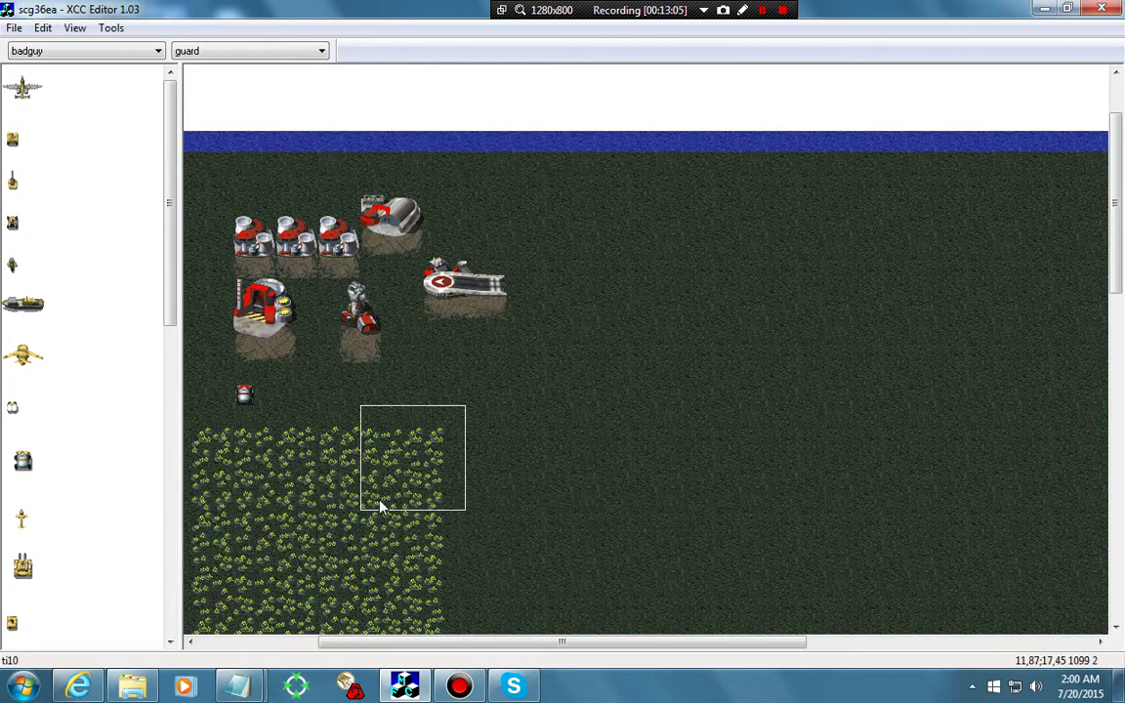
{"action": "right_click", "coordinate": [383, 502]}
{"action": "mouse_move", "coordinate": [454, 517]}
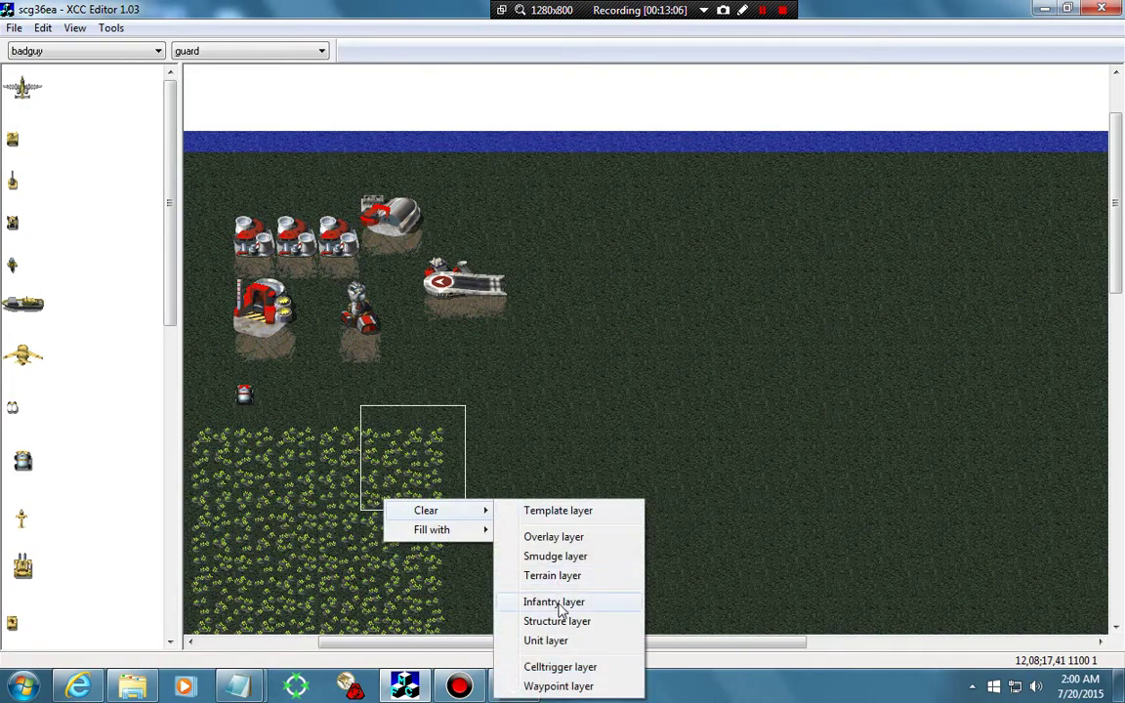
{"action": "left_click", "coordinate": [533, 536]}
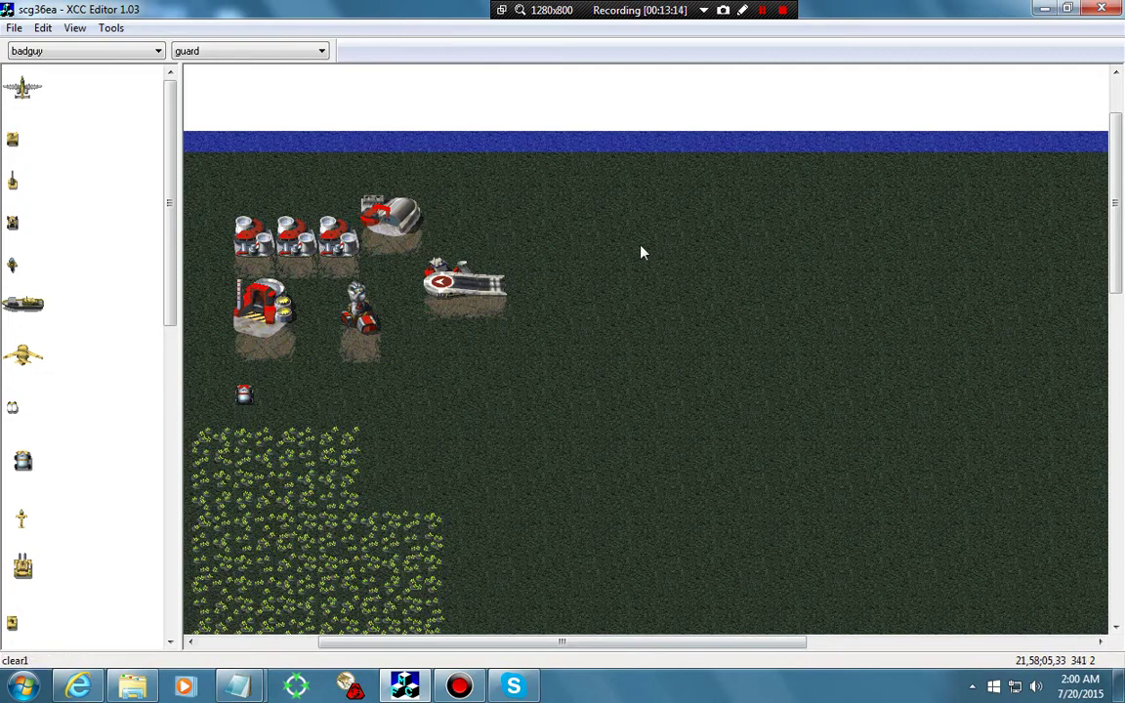
Step: Save the scg36ea map under its current file name
{"action": "left_click_drag", "start_coordinate": [1118, 283], "coordinate": [1098, 576]}
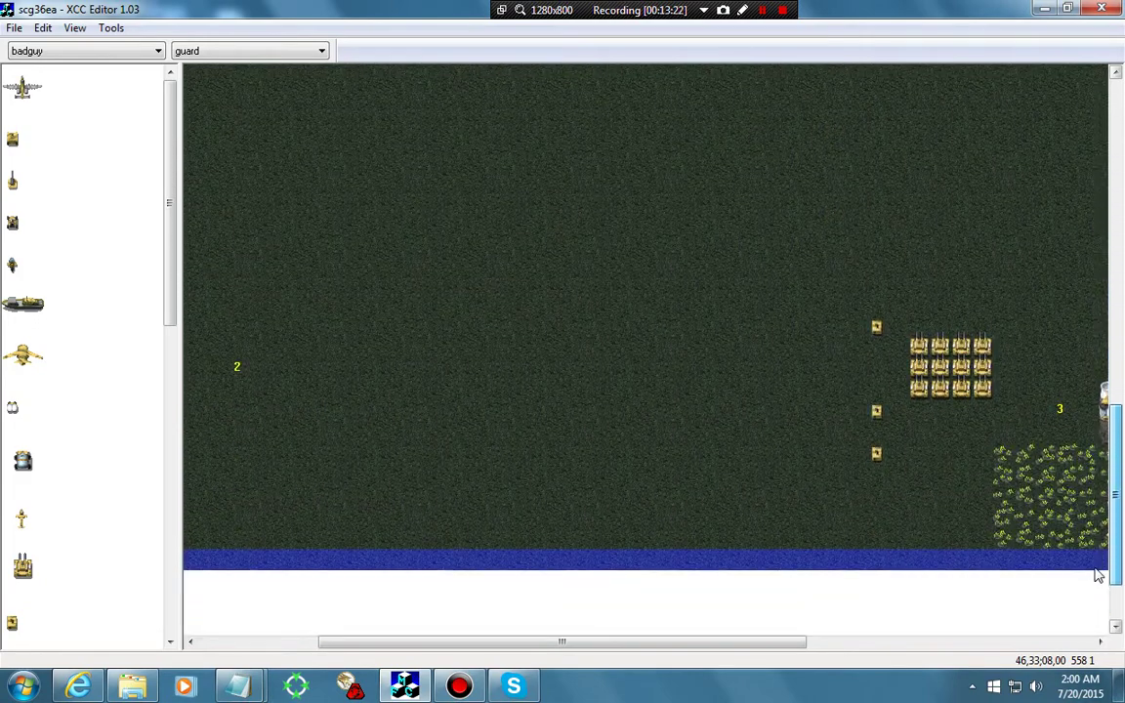
{"action": "left_click_drag", "start_coordinate": [708, 641], "coordinate": [629, 635]}
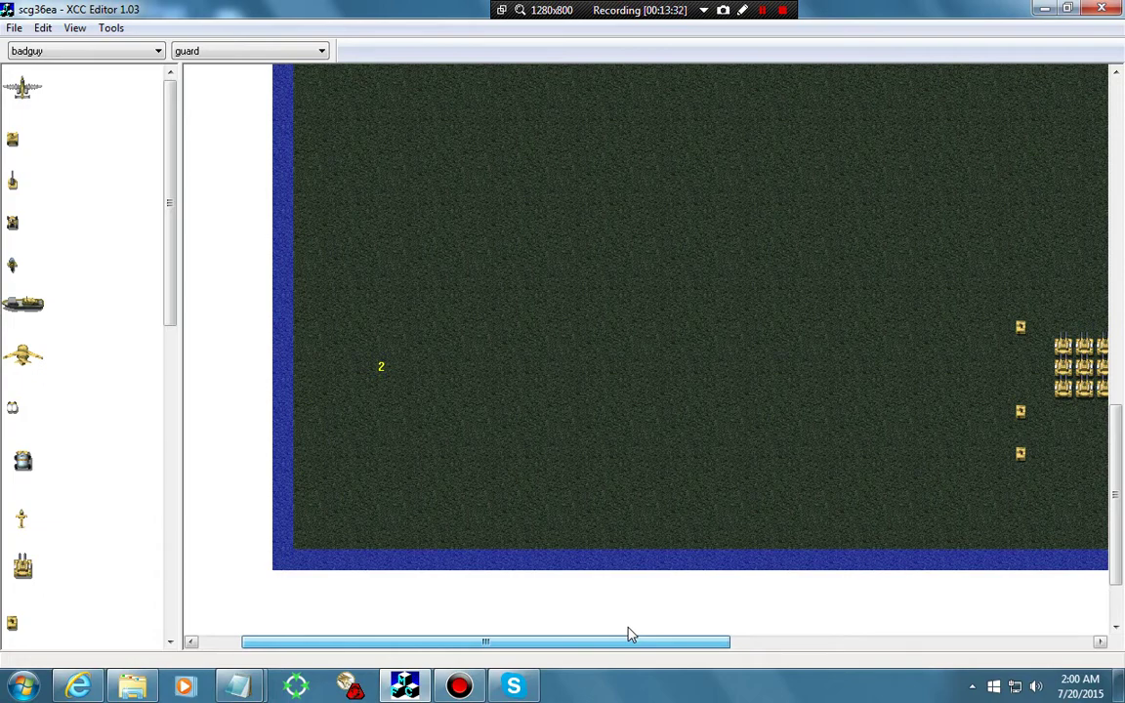
{"action": "left_click", "coordinate": [13, 29]}
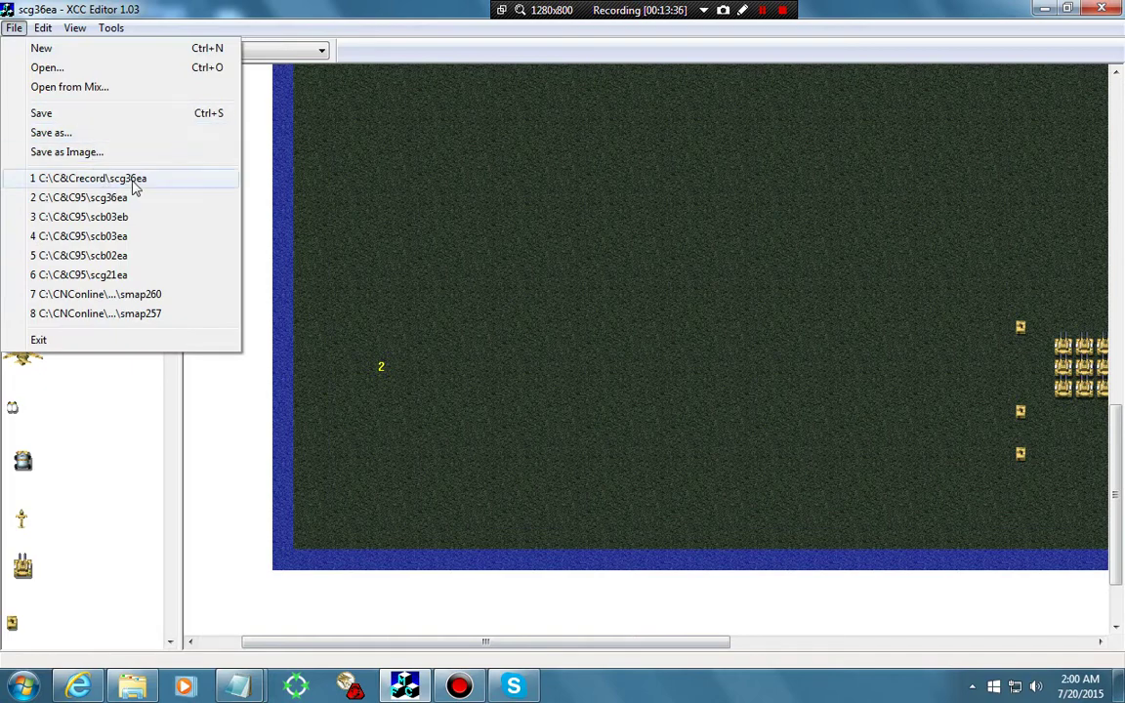
{"action": "left_click", "coordinate": [61, 117]}
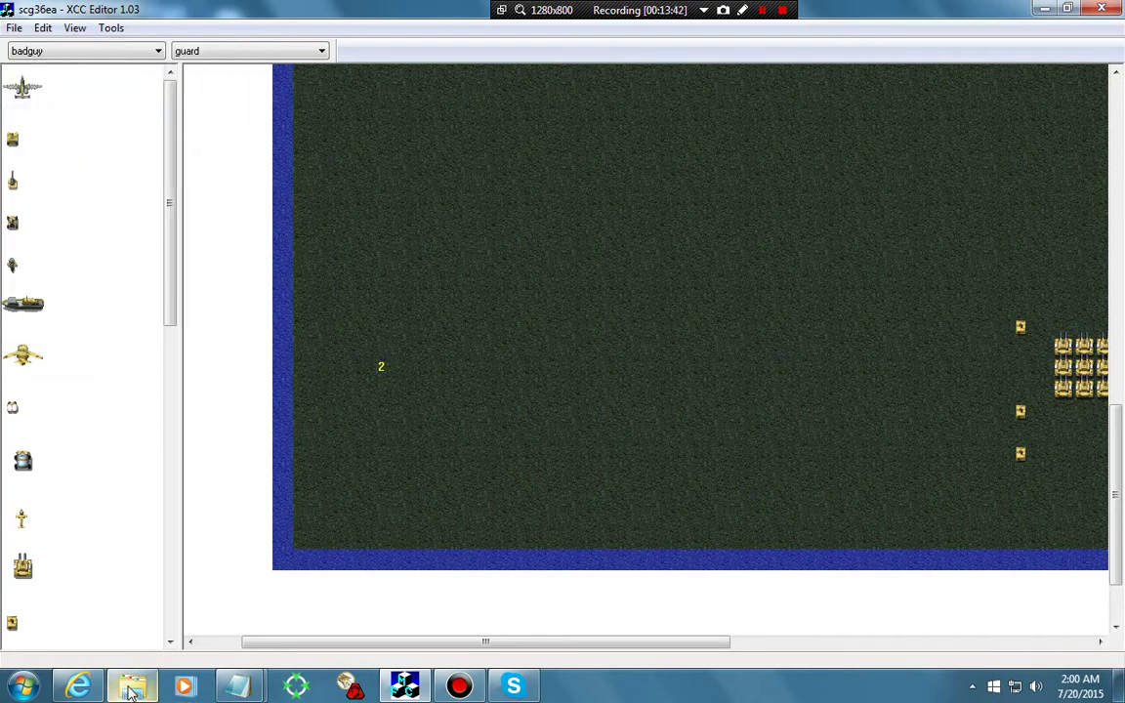
Step: Launch Command & Conquer and start the new mission "GDI: lesson 6" to test the map
{"action": "left_click", "coordinate": [133, 689]}
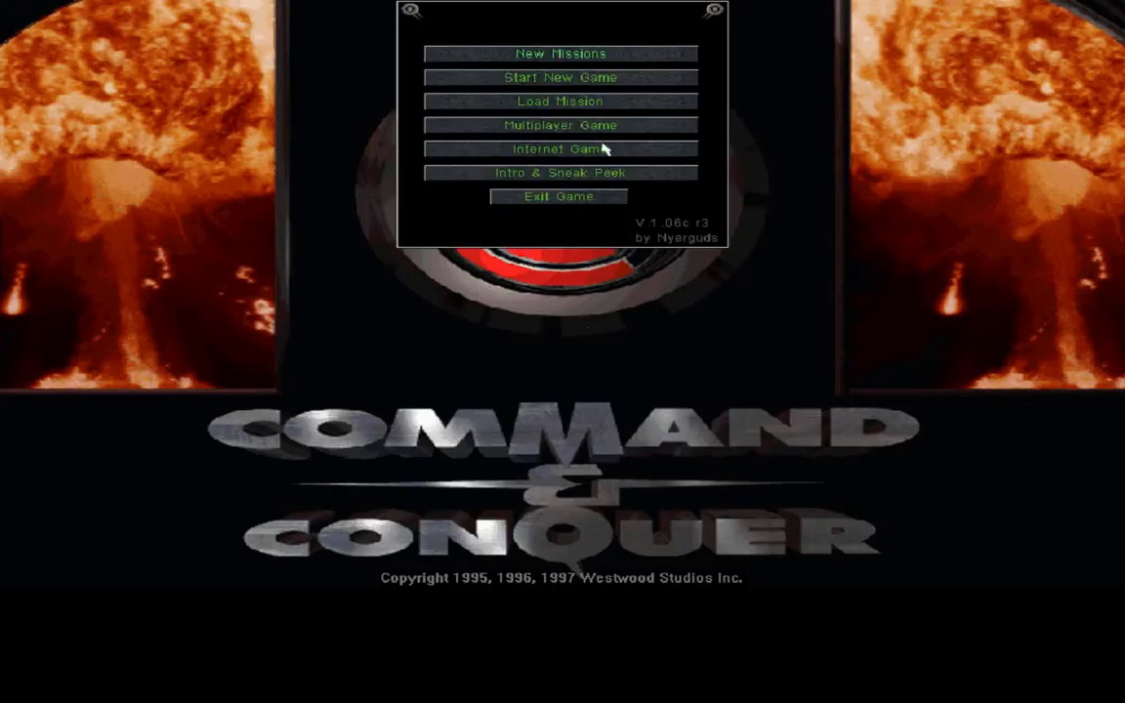
{"action": "left_click", "coordinate": [545, 57]}
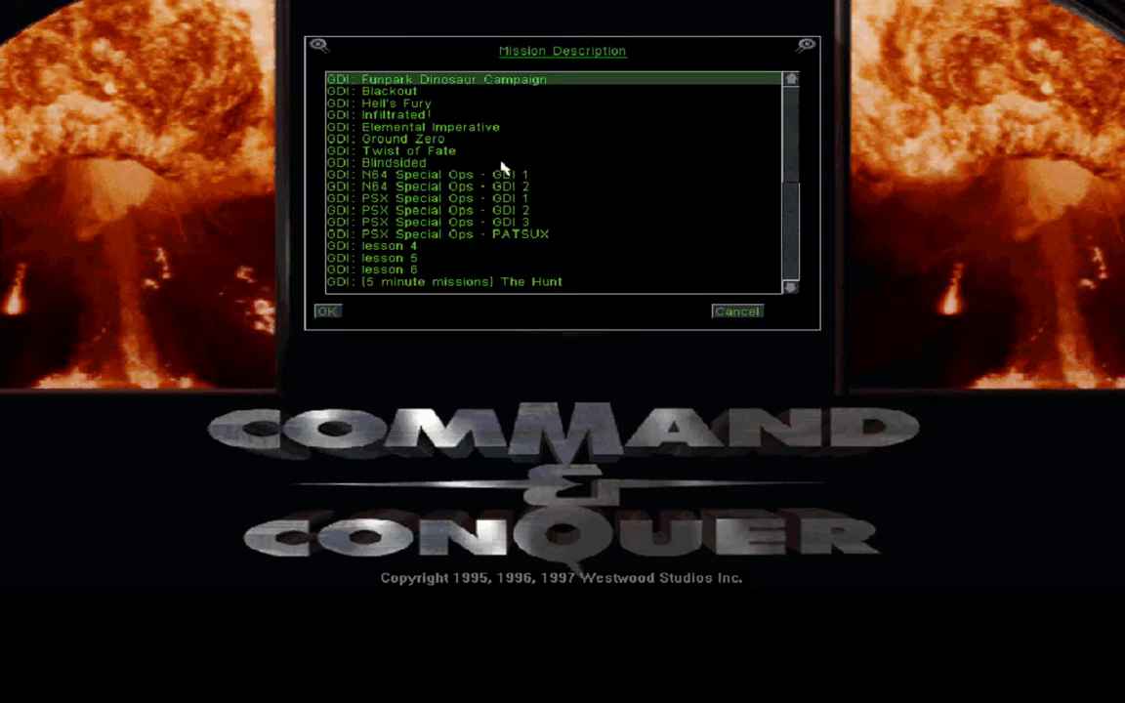
{"action": "left_click", "coordinate": [374, 278]}
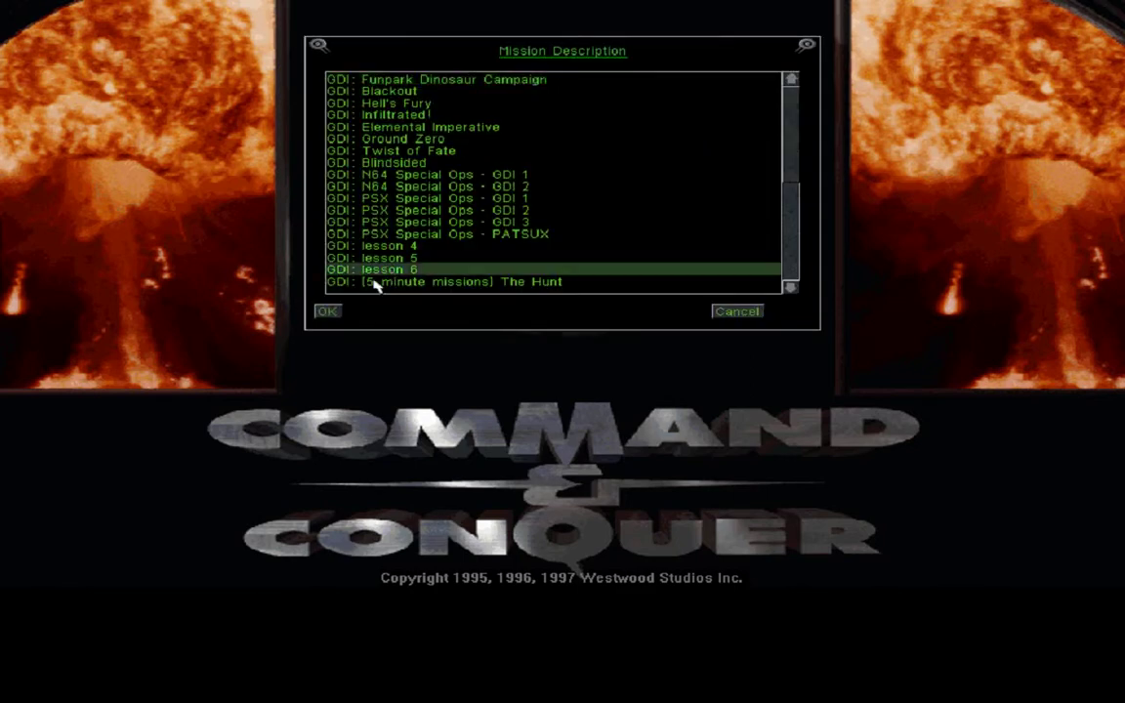
{"action": "left_click", "coordinate": [328, 312]}
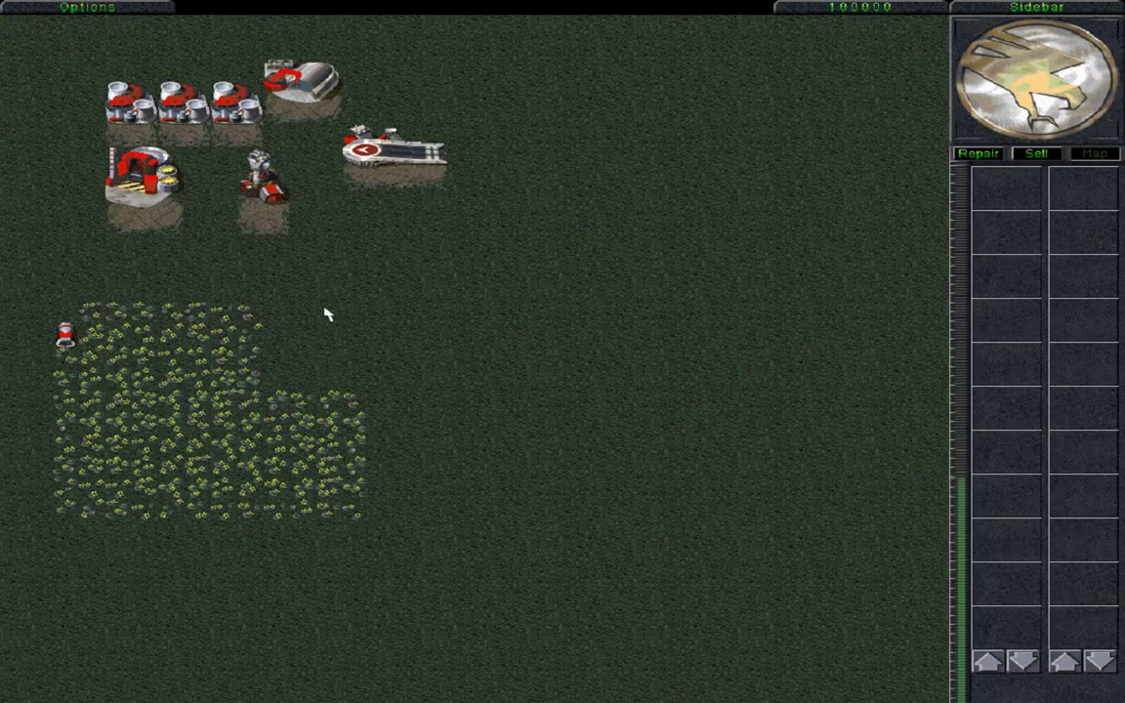
Step: Send the three vehicles west of the tank block to the ground just below the GDI refinery, and display the build sidebar
{"action": "mouse_move", "coordinate": [1116, 698]}
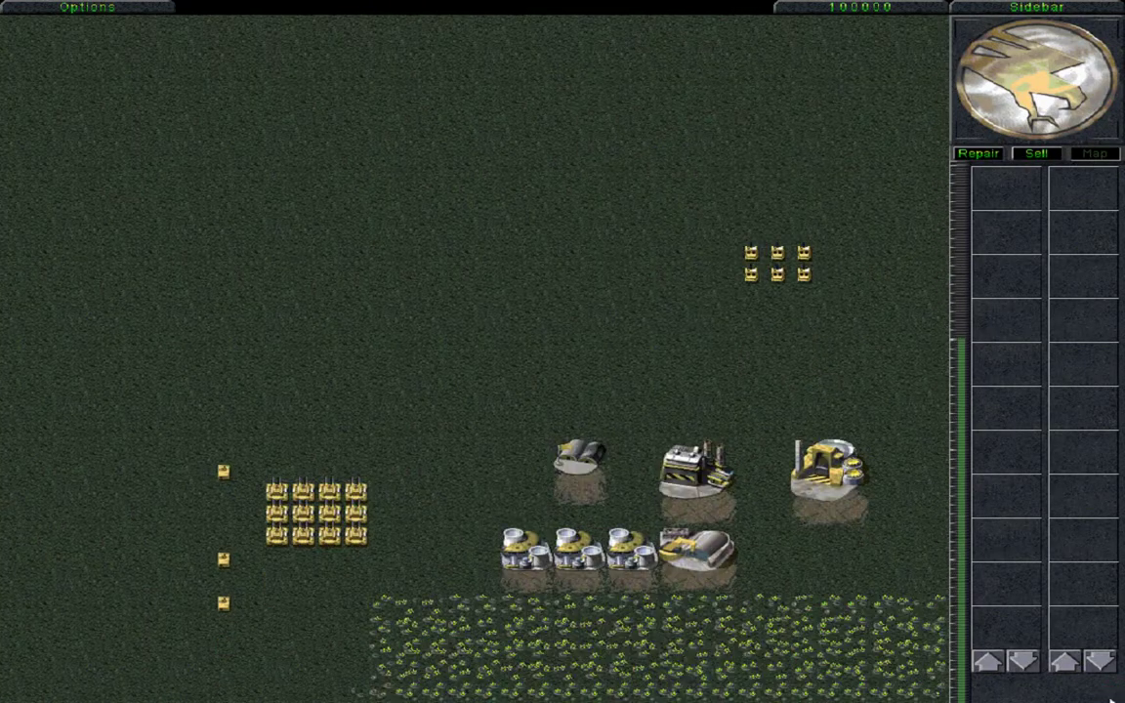
{"action": "mouse_move", "coordinate": [2, 2]}
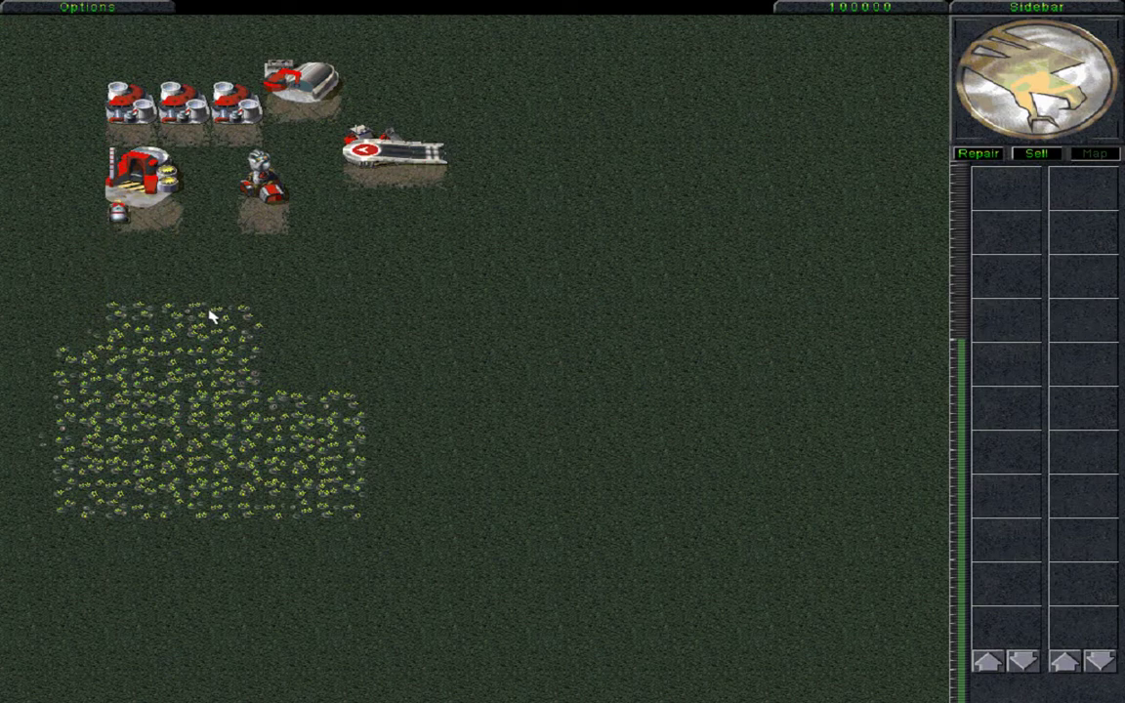
{"action": "key", "text": "Tab"}
{"action": "mouse_move", "coordinate": [1064, 698]}
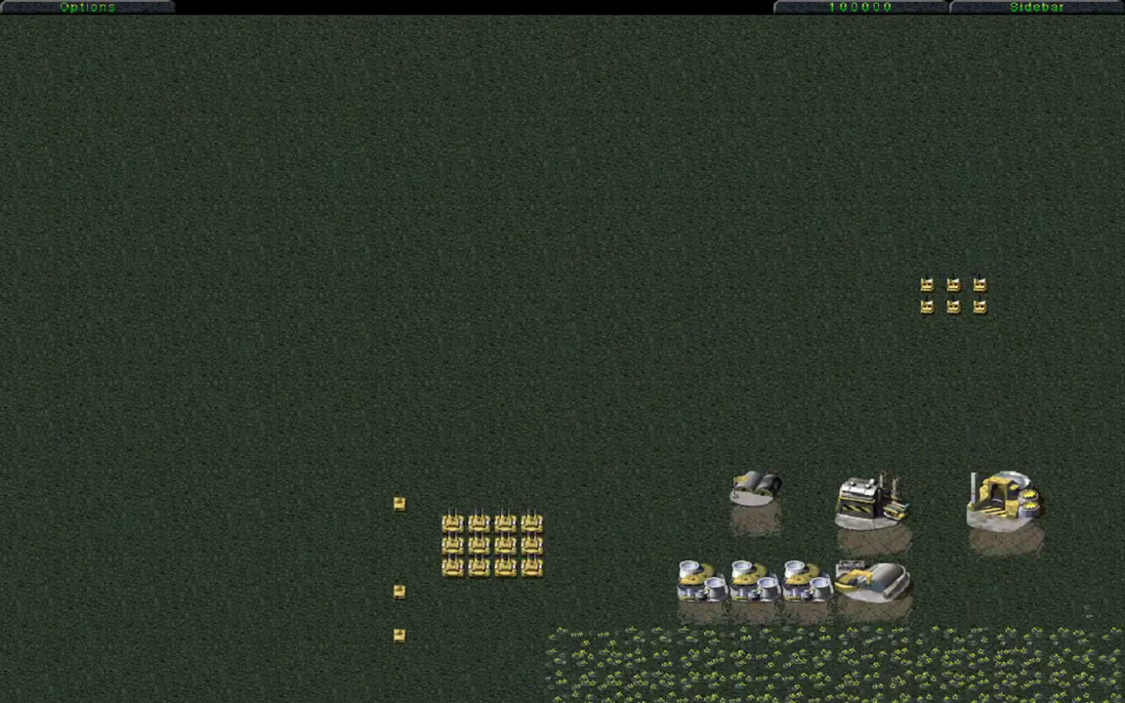
{"action": "left_click_drag", "start_coordinate": [436, 462], "coordinate": [358, 678]}
{"action": "left_click", "coordinate": [970, 569]}
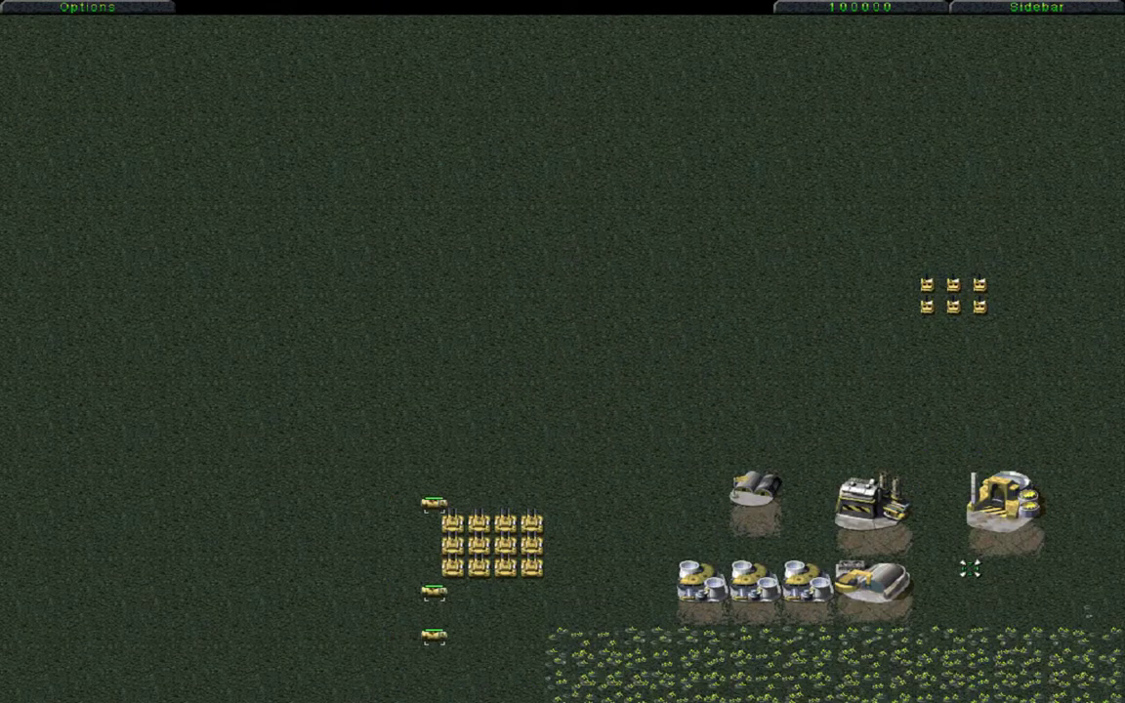
{"action": "key", "text": "Tab"}
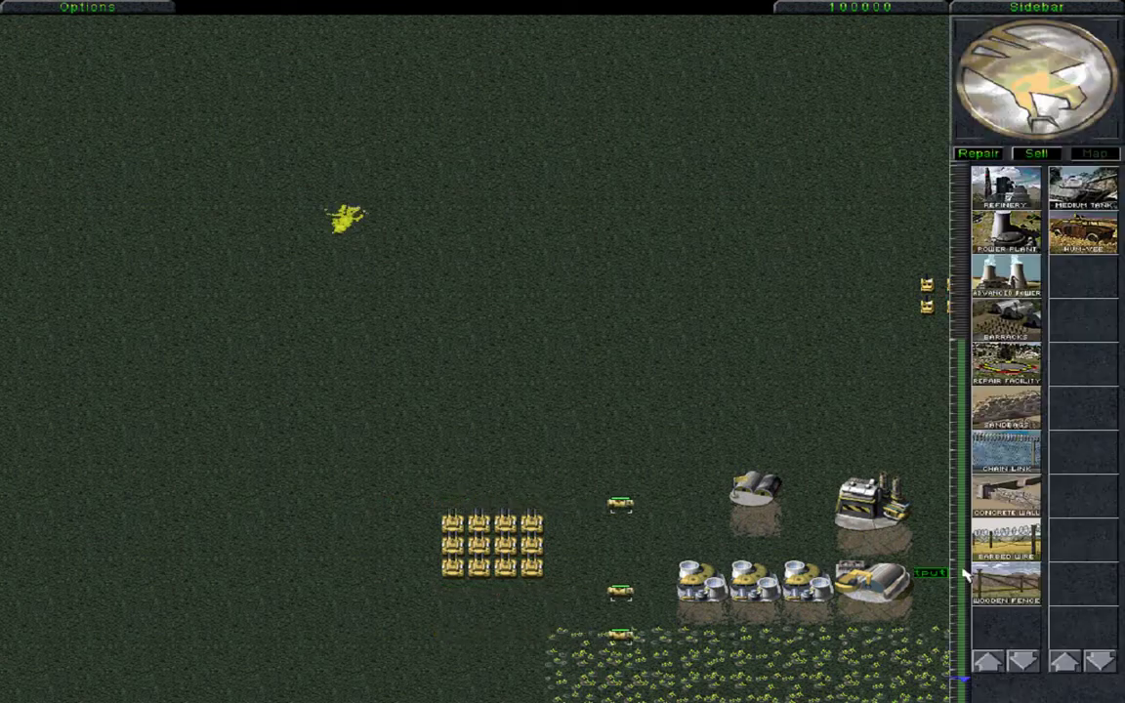
Step: Send the six vehicles north of the GDI base to the open ground between the tank block and the power plants
{"action": "mouse_move", "coordinate": [1117, 629]}
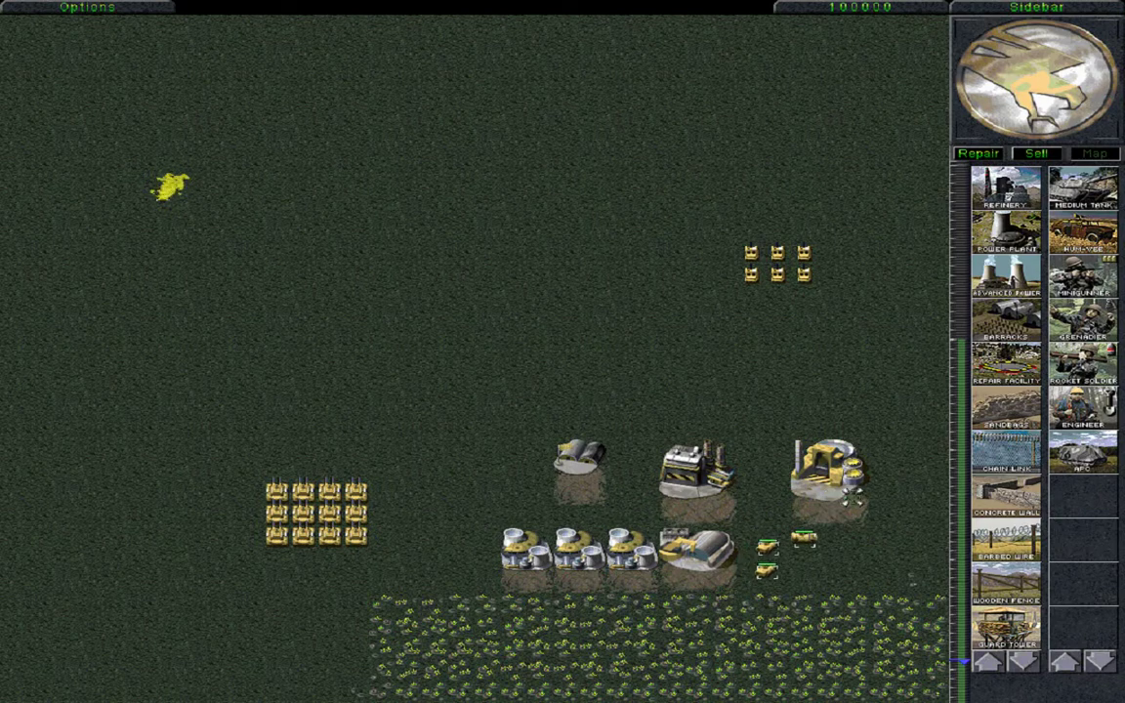
{"action": "mouse_move", "coordinate": [26, 40]}
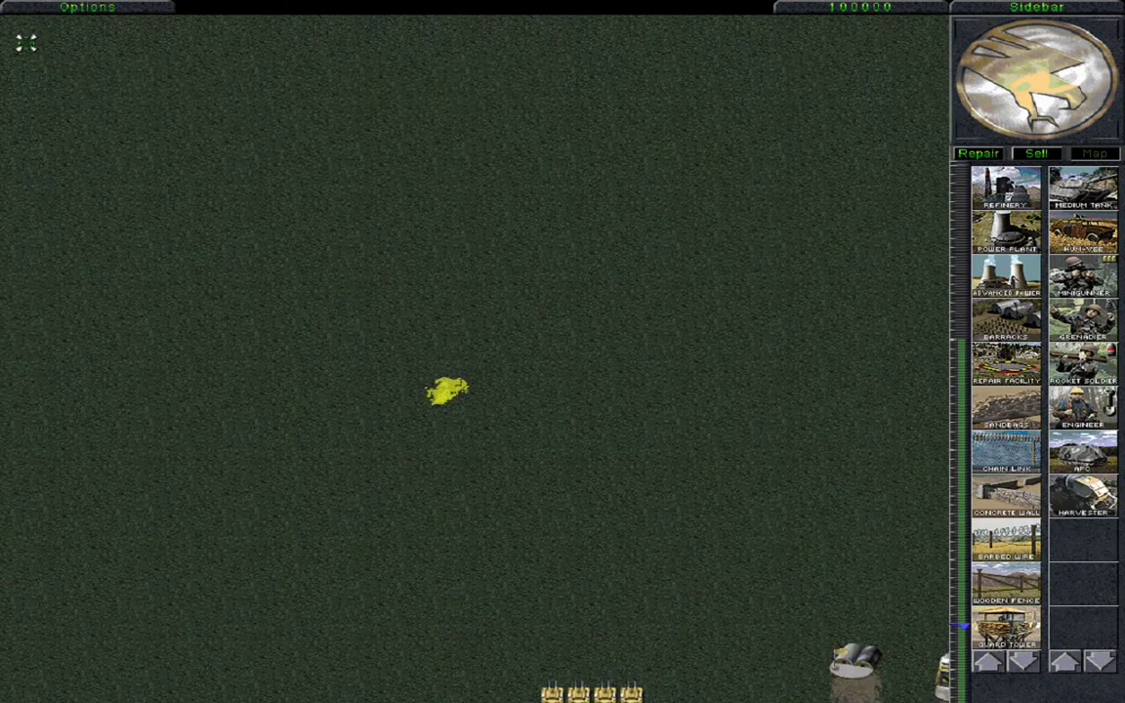
{"action": "key", "text": "h"}
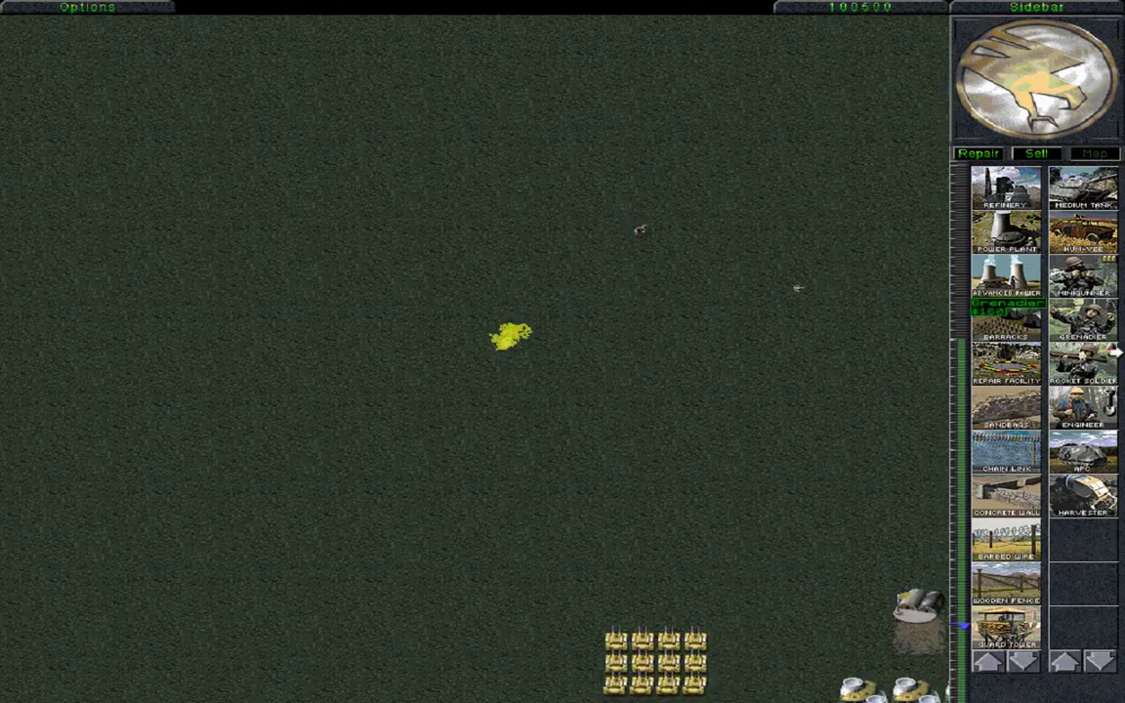
{"action": "left_click_drag", "start_coordinate": [935, 277], "coordinate": [712, 362]}
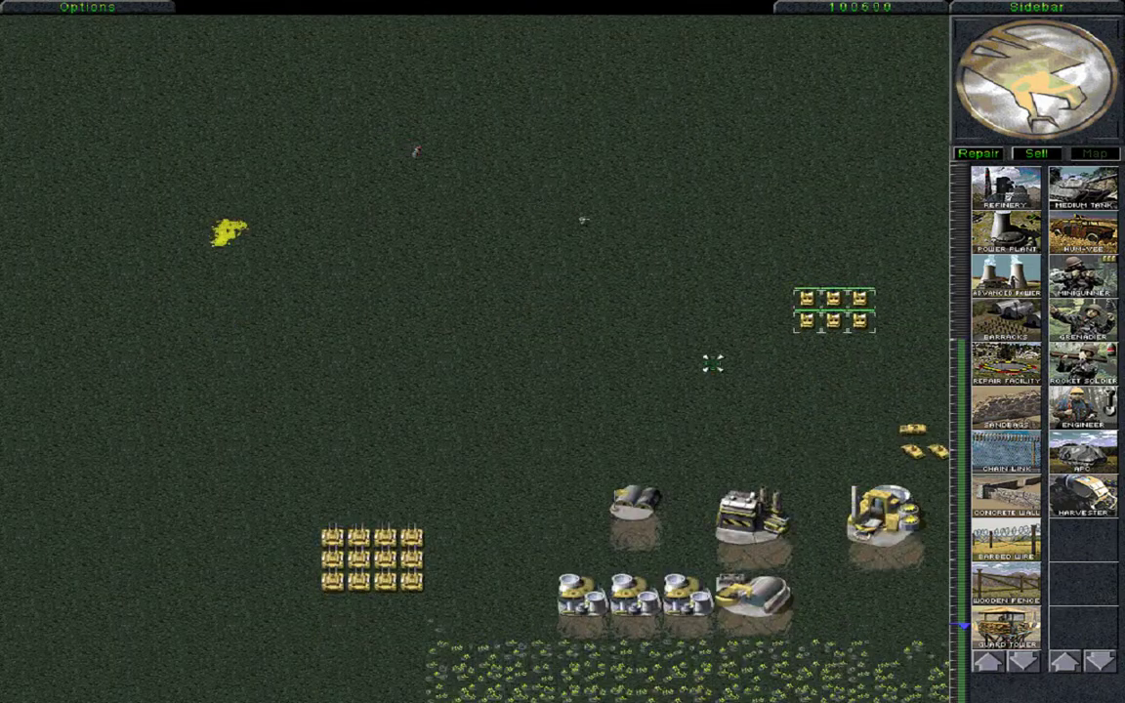
{"action": "left_click", "coordinate": [557, 559]}
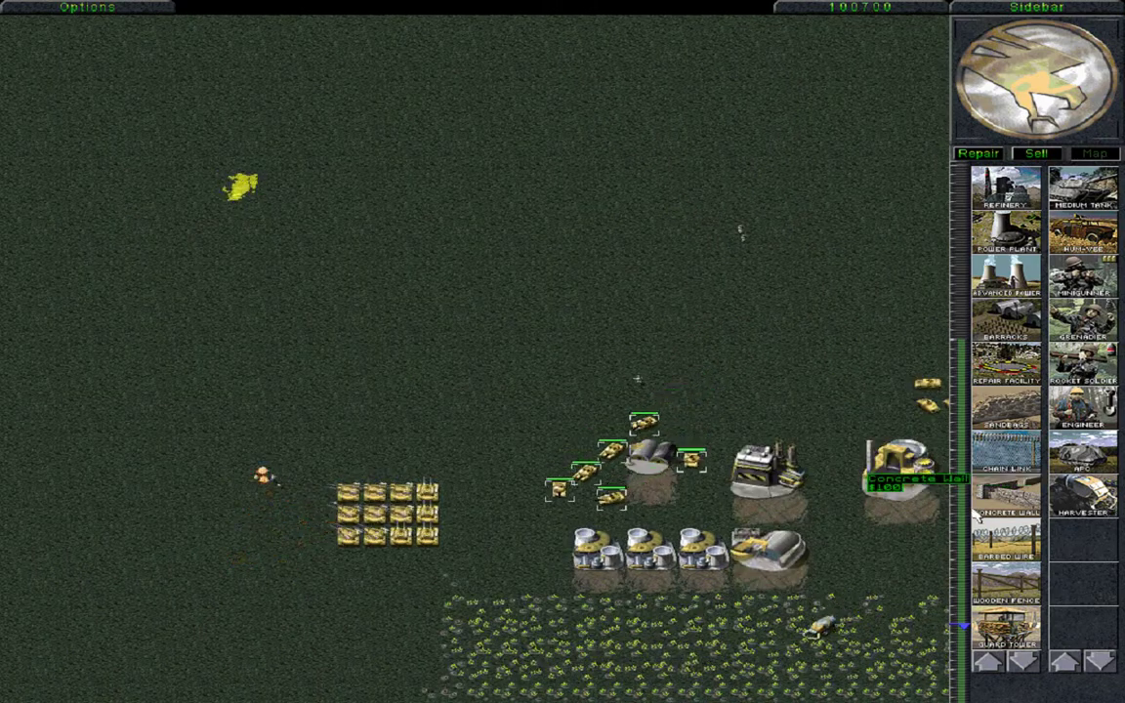
Step: Send the three vehicles northeast of the GDI base to the tiberium field below it, and check the Nod base
{"action": "left_click_drag", "start_coordinate": [914, 333], "coordinate": [723, 416]}
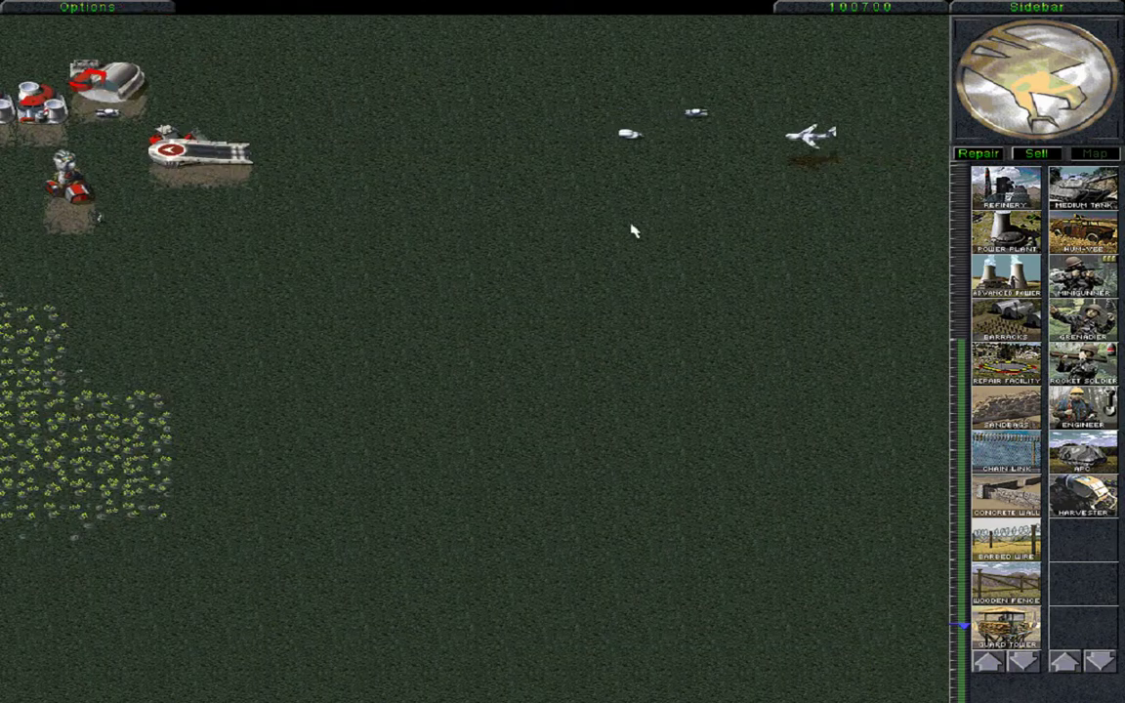
{"action": "left_click_drag", "start_coordinate": [426, 81], "coordinate": [265, 171]}
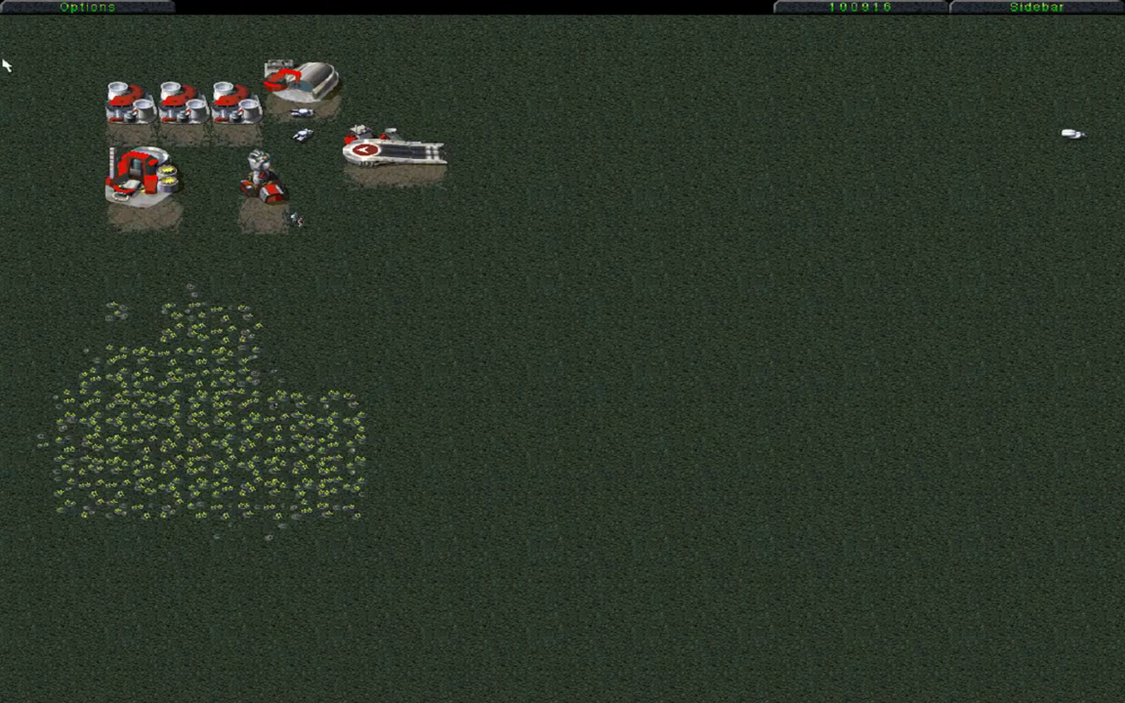
Step: Build a helipad and place it on the ground directly below the GDI refinery
{"action": "scroll", "coordinate": [1018, 547], "scroll_direction": "down", "scroll_amount": 4}
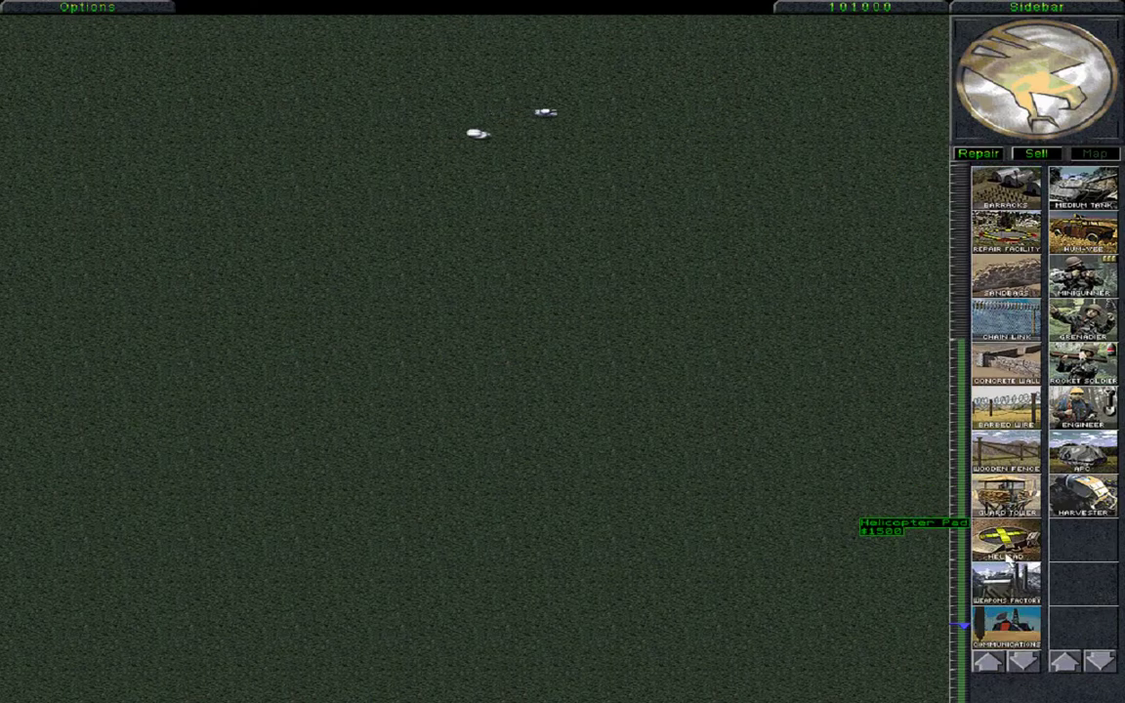
{"action": "left_click", "coordinate": [1018, 556]}
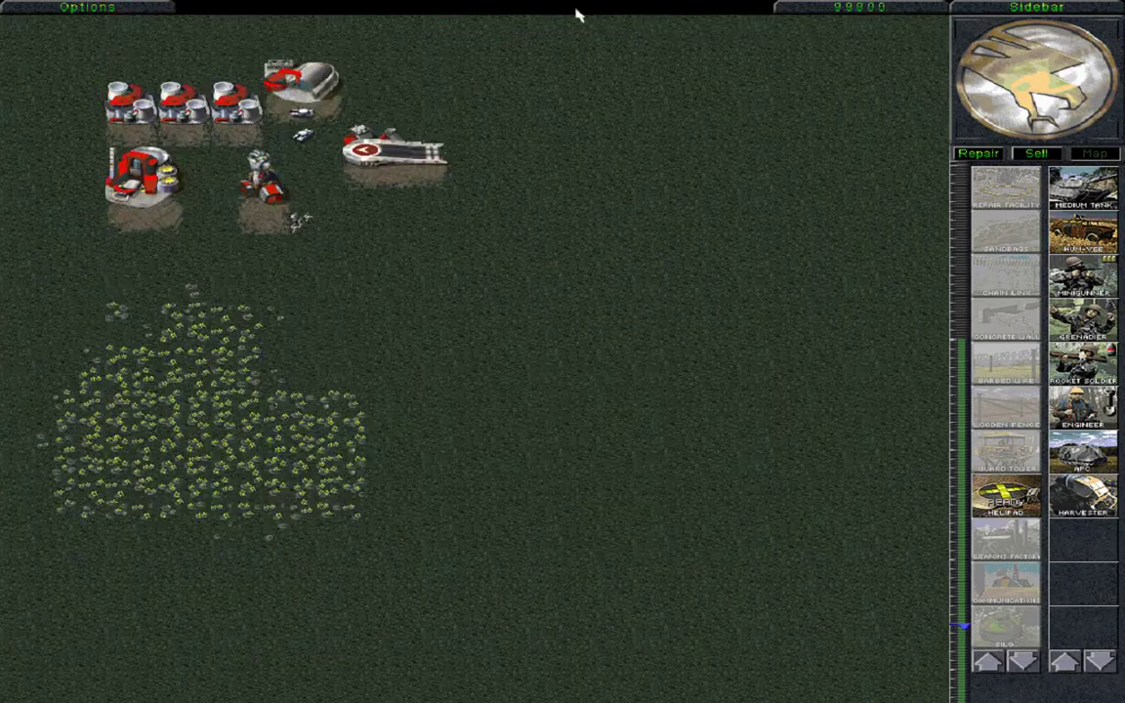
{"action": "left_click", "coordinate": [1000, 493]}
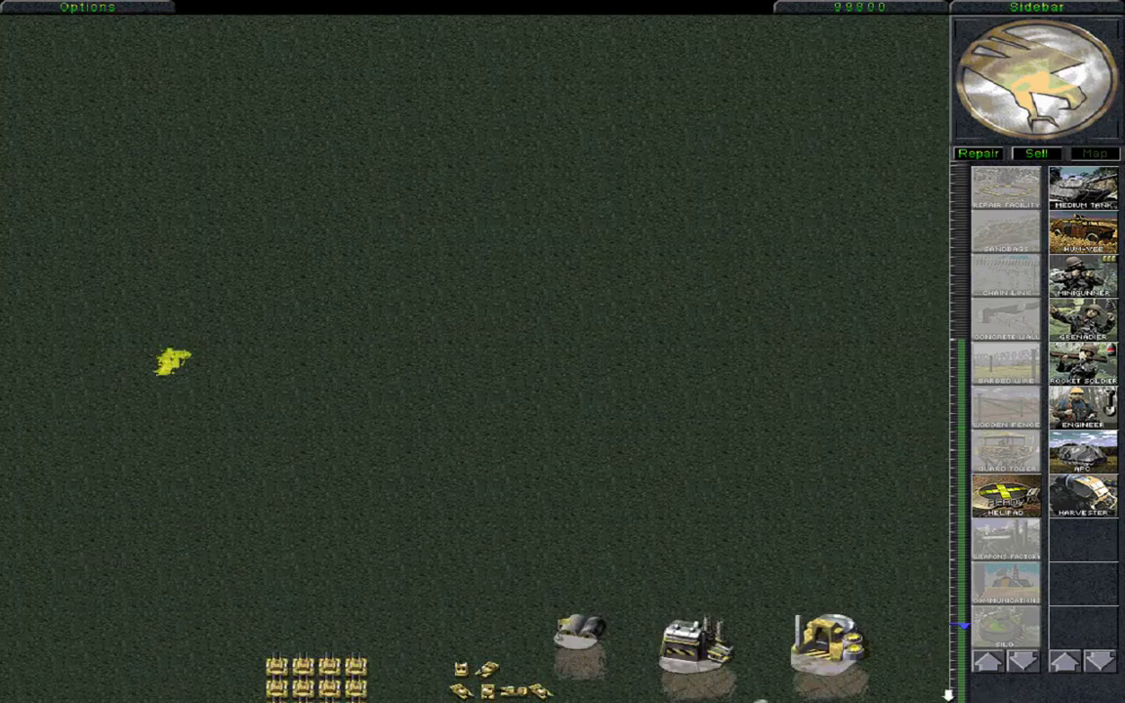
{"action": "left_click", "coordinate": [856, 535]}
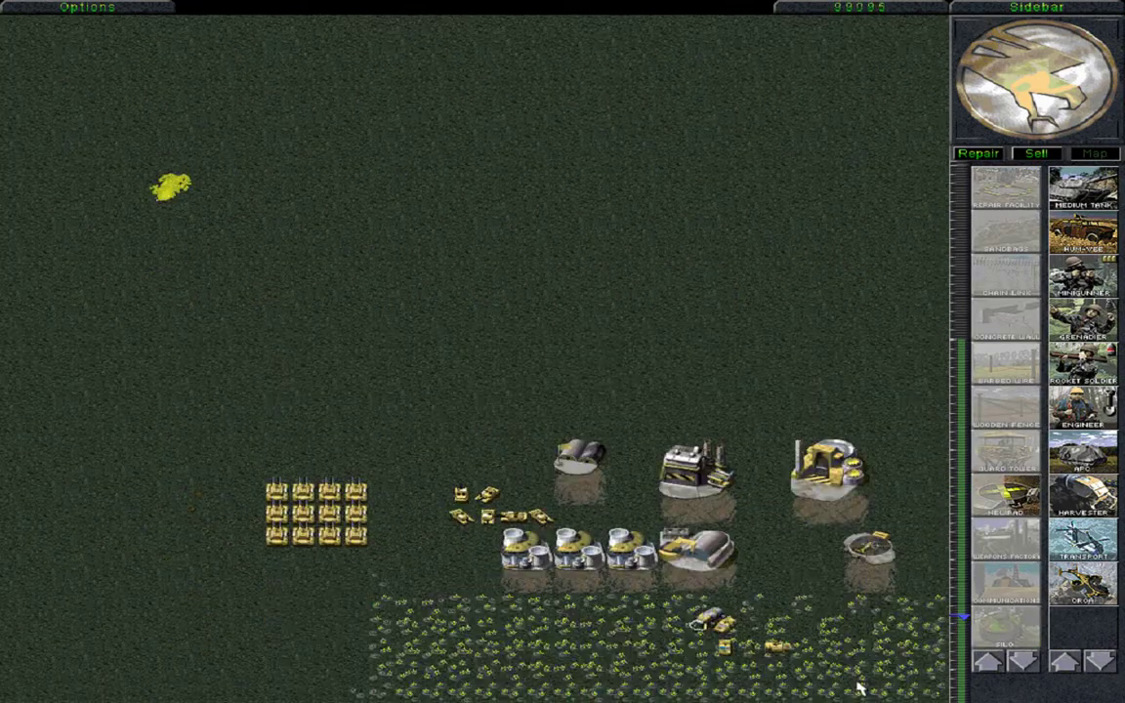
Step: Build two more helipads, placing one just east of the refinery and the other west of the first helipad
{"action": "left_click", "coordinate": [1015, 498]}
{"action": "left_click", "coordinate": [912, 512]}
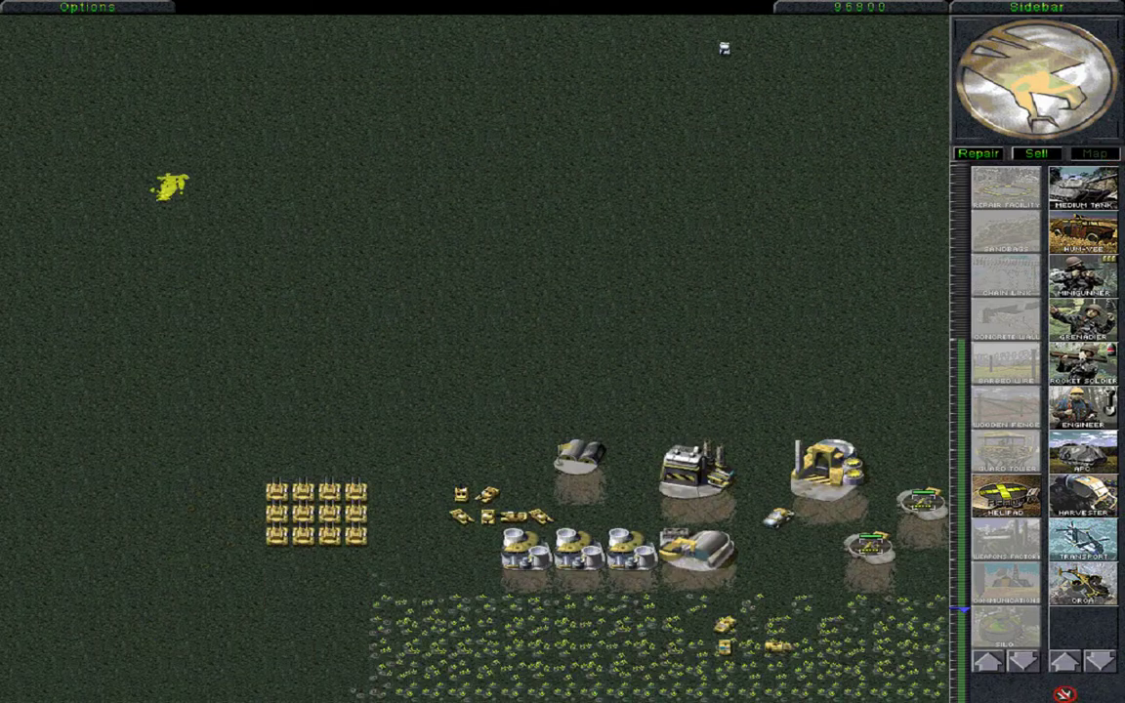
{"action": "left_click", "coordinate": [1002, 493]}
{"action": "left_click", "coordinate": [778, 551]}
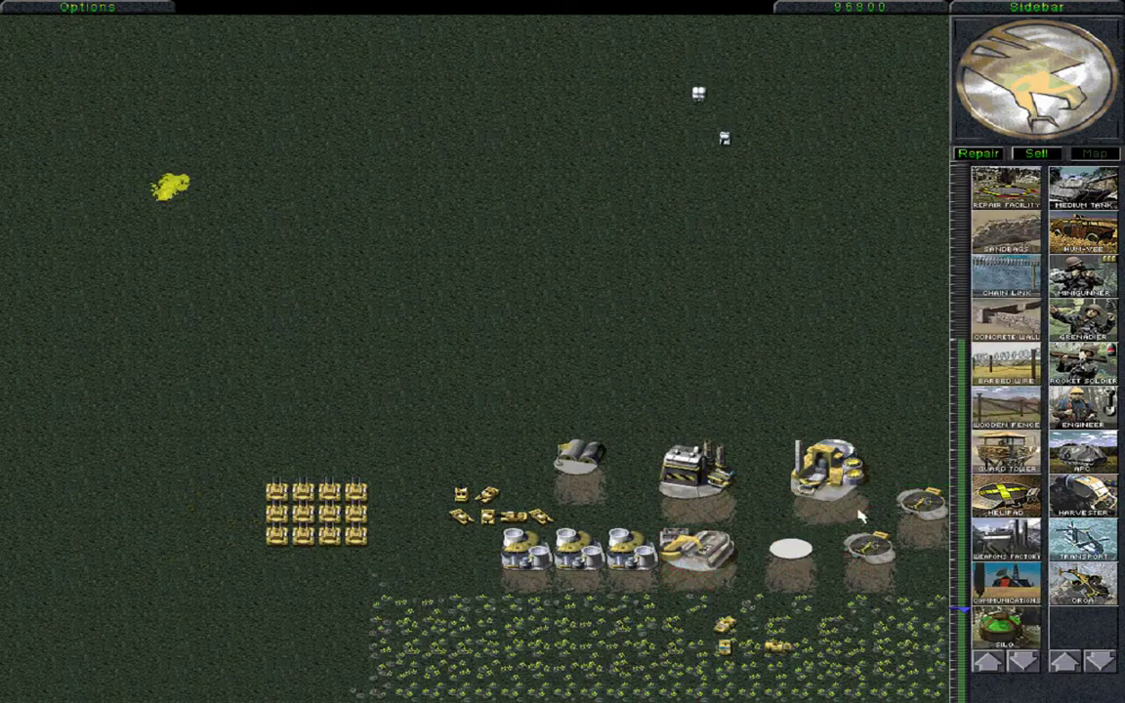
Step: Send two Orcas to the open ground north of the refinery, and group three tanks from the block with the six vehicles near the barracks
{"action": "left_click_drag", "start_coordinate": [744, 428], "coordinate": [944, 584]}
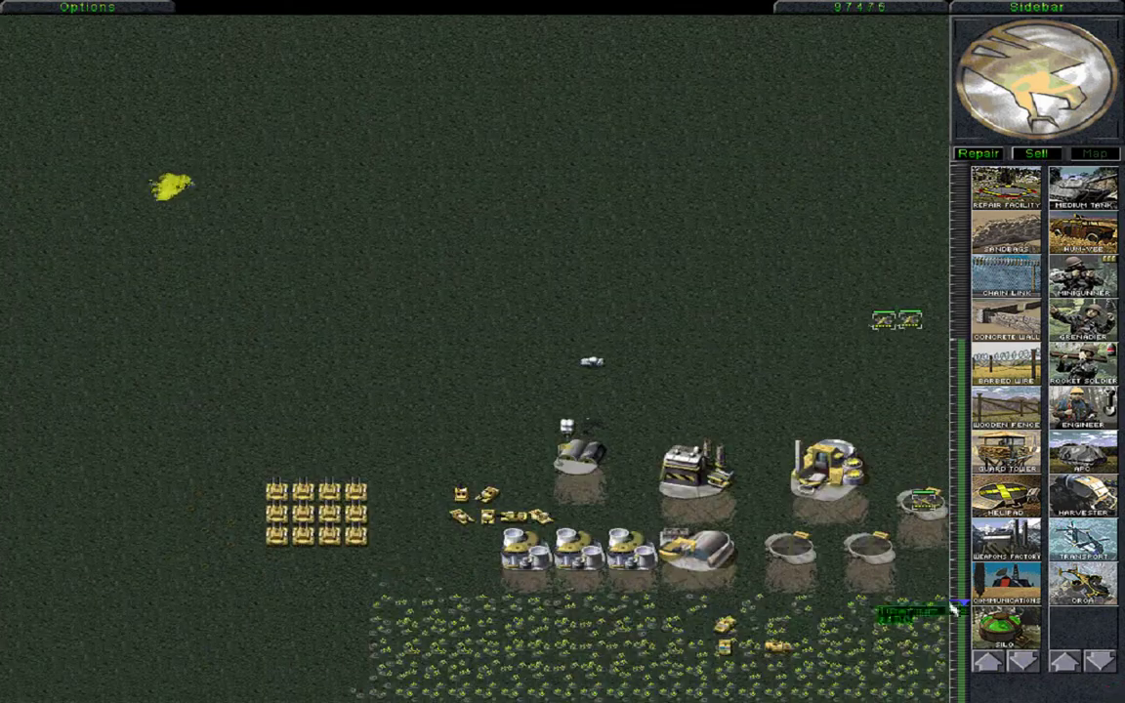
{"action": "mouse_move", "coordinate": [575, 477]}
{"action": "left_mouse_down"}
{"action": "mouse_move", "coordinate": [444, 532]}
{"action": "mouse_move", "coordinate": [337, 548]}
{"action": "left_mouse_up"}
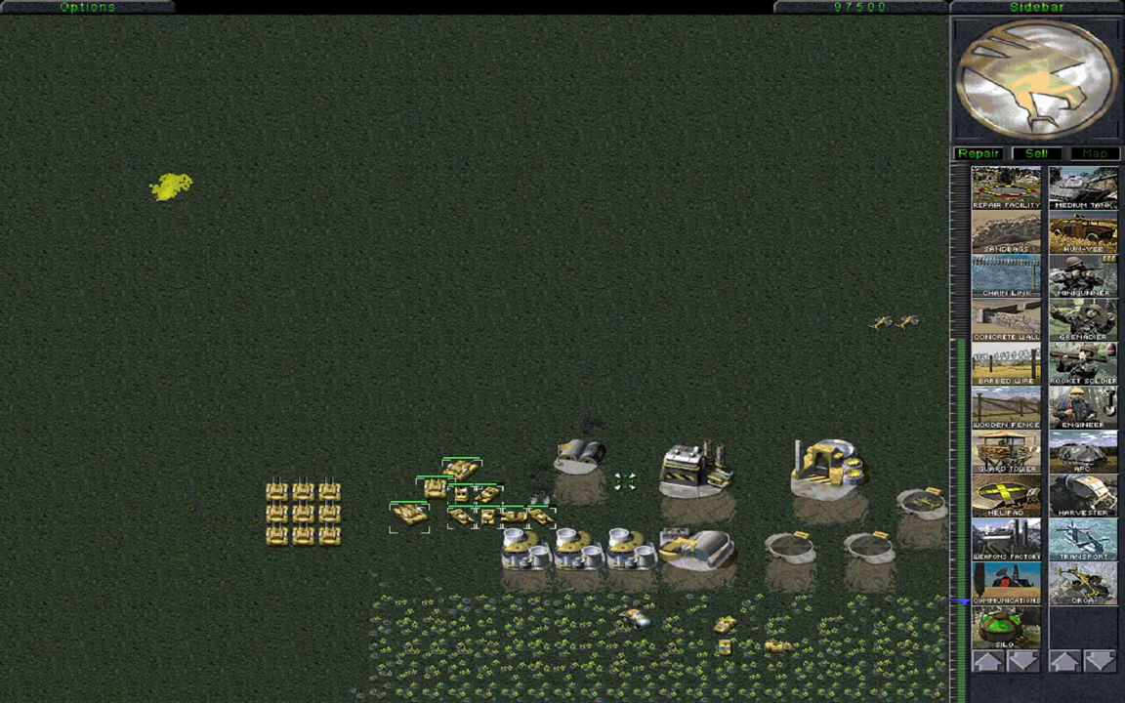
{"action": "left_click_drag", "start_coordinate": [553, 409], "coordinate": [329, 556]}
Step: Watch the Nod base for newly assembled attack team vehicles, and open the mission options
{"action": "mouse_move", "coordinate": [10, 8]}
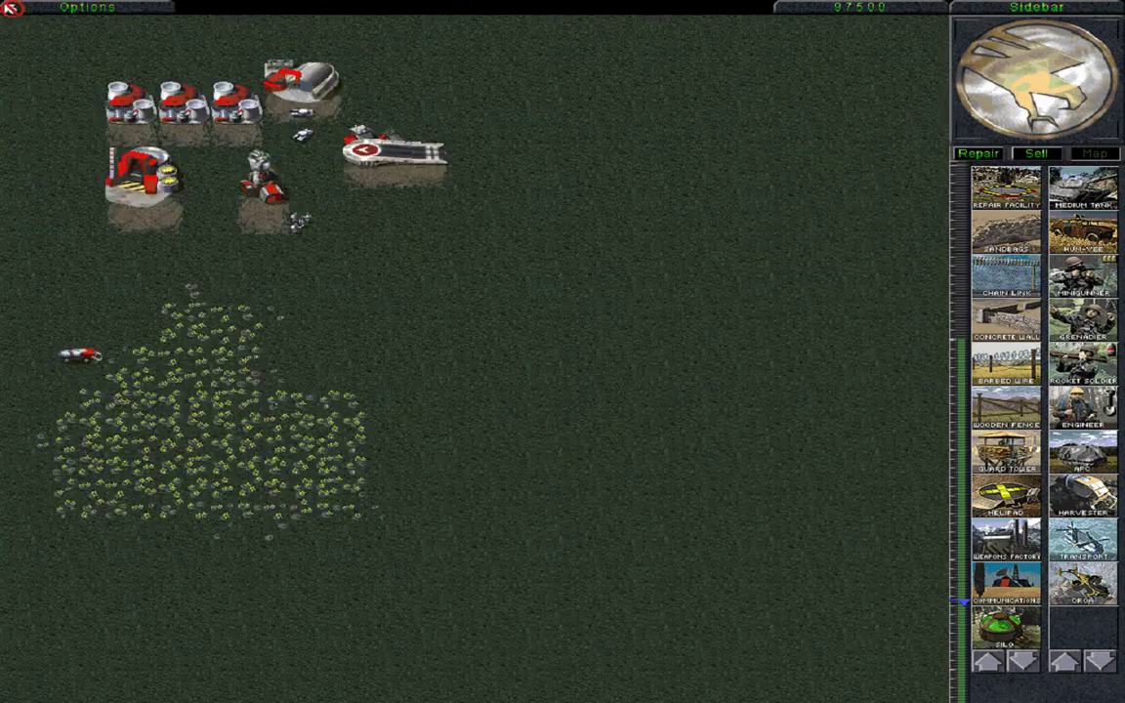
{"action": "mouse_move", "coordinate": [1083, 693]}
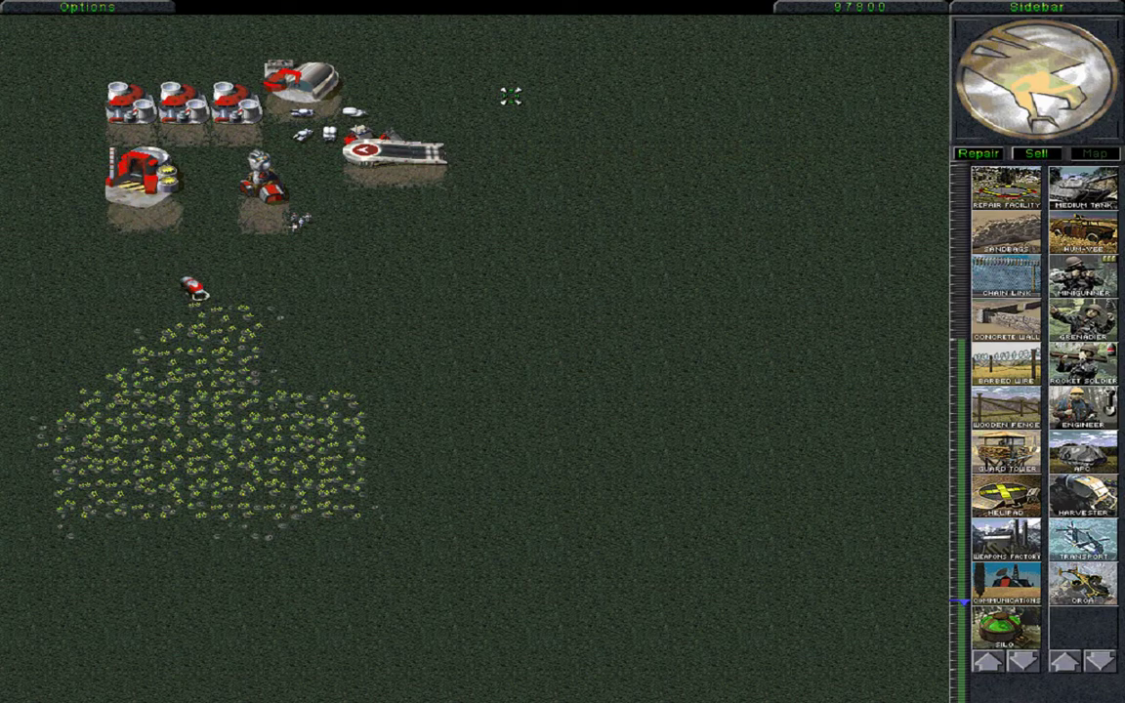
{"action": "key", "text": "Escape"}
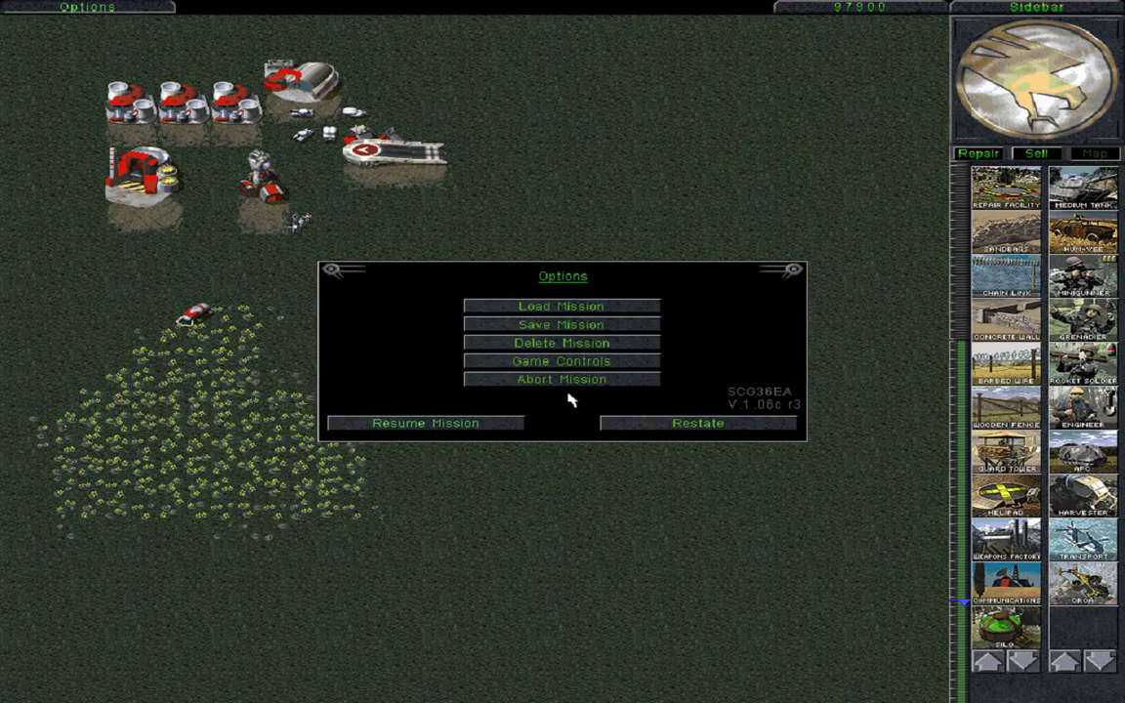